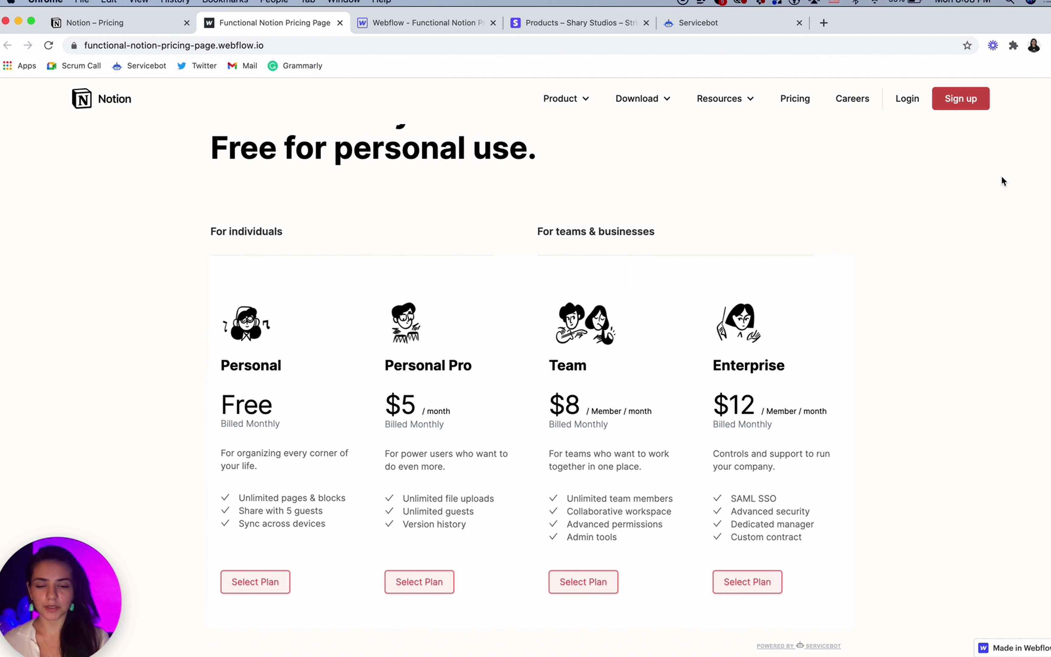
# - Open the signup confirmation form for the Team plan on the pricing page and close it again
pyautogui.scroll(-3, 1001, 179)
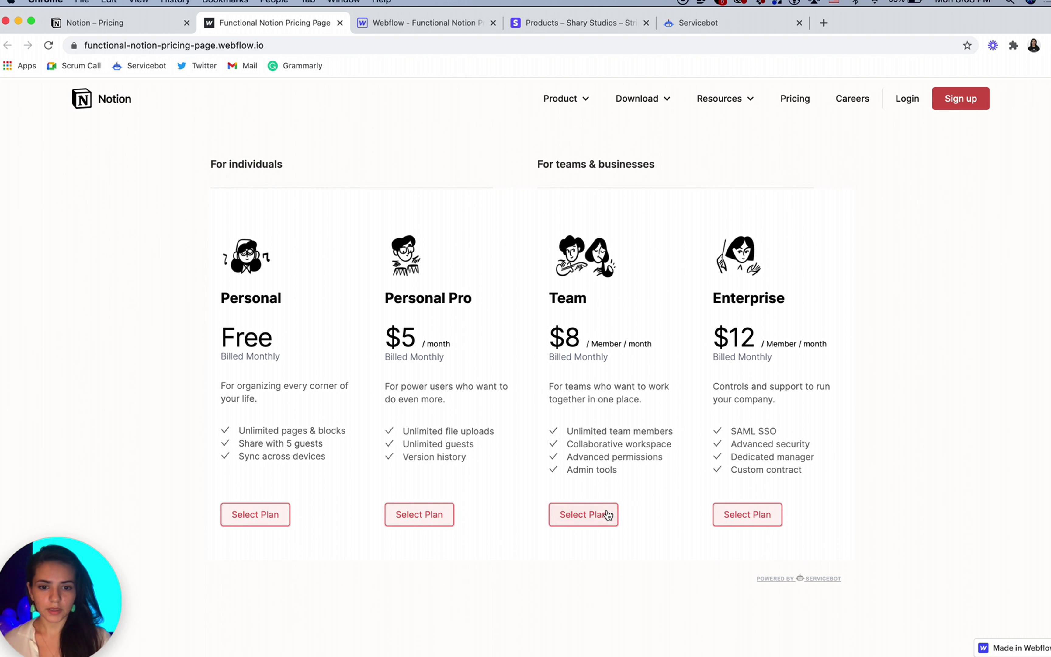
pyautogui.click(596, 514)
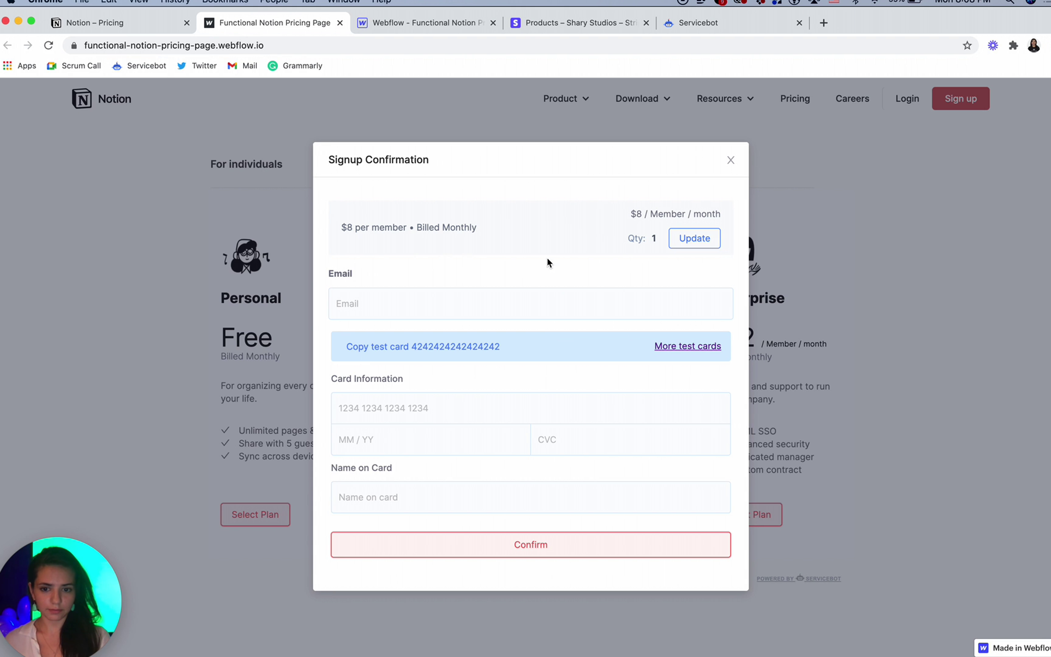
pyautogui.click(731, 160)
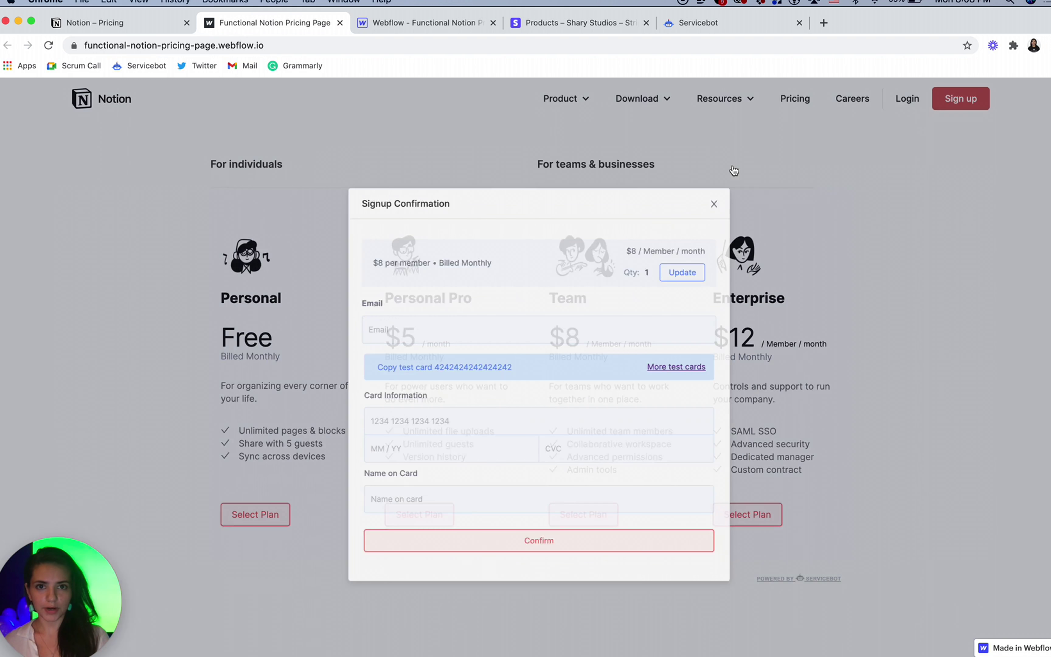
# - Inspect the pricing page with the browser's developer tools and view the stacked plan cards in the responsive layout
pyautogui.rightClick(685, 222)
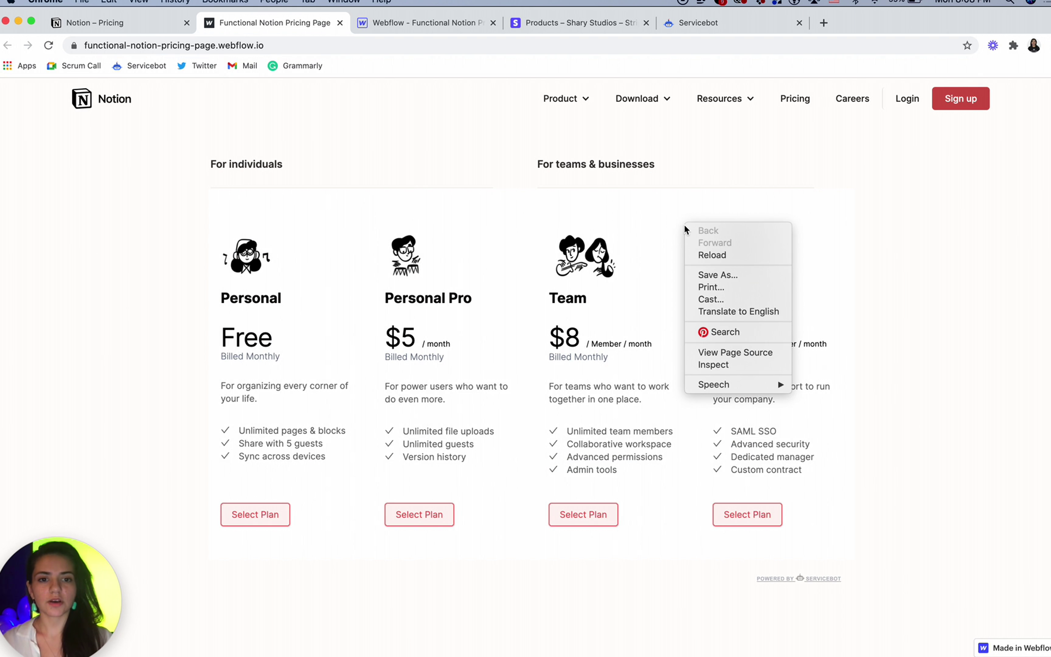
pyautogui.click(707, 364)
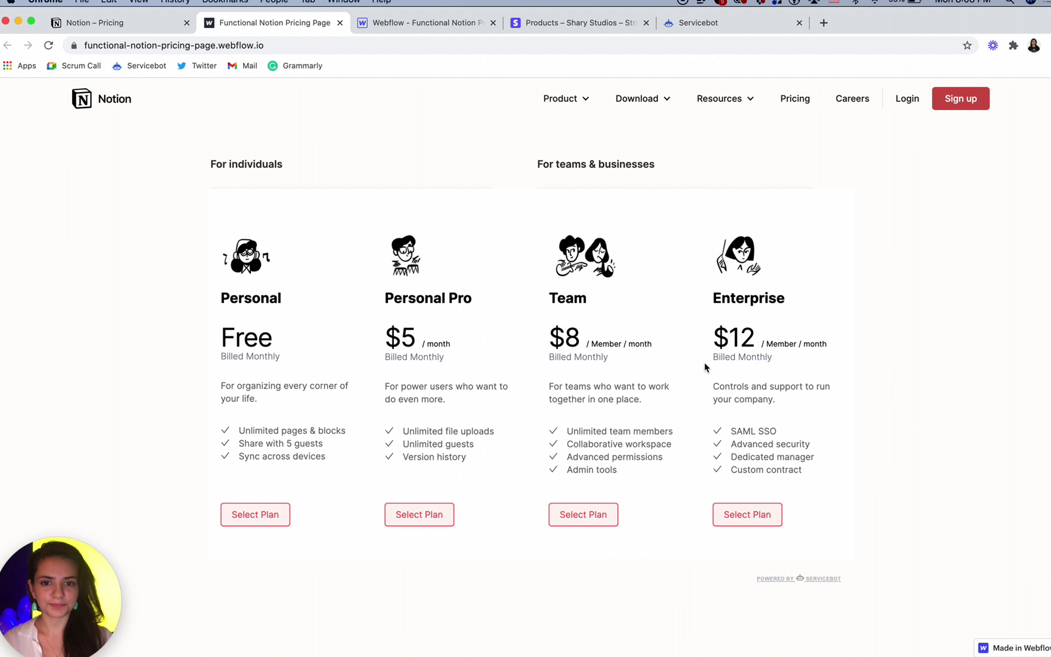
pyautogui.scroll(-5, 569, 382)
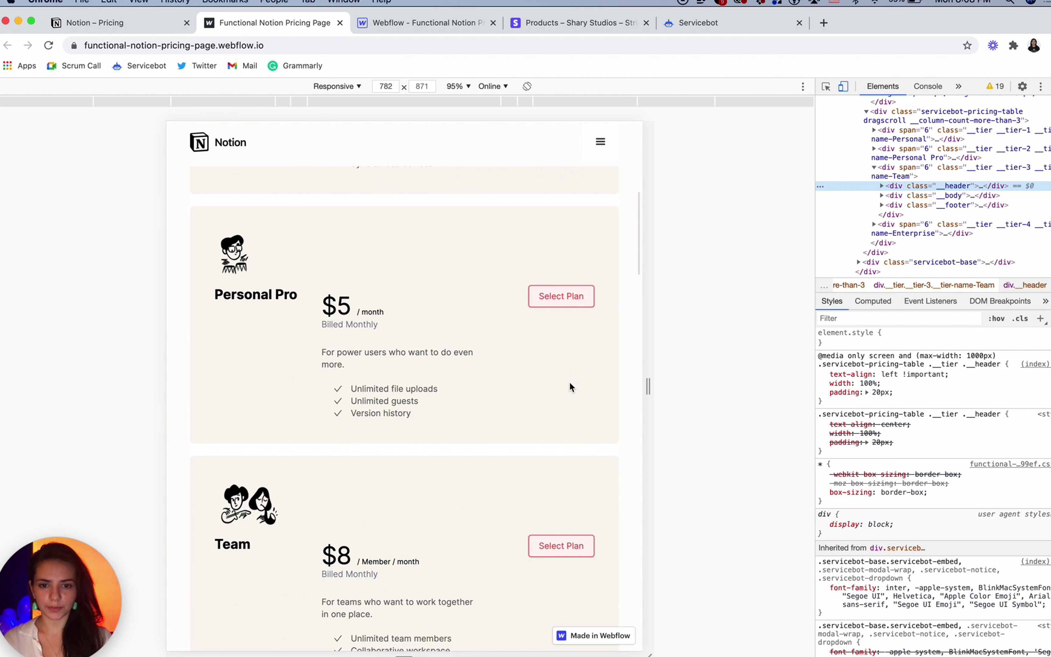
# - Switch to the original Notion pricing page and examine its plan cards and feature comparison table
pyautogui.hotkey('ctrl', 'shift', 'Tab')
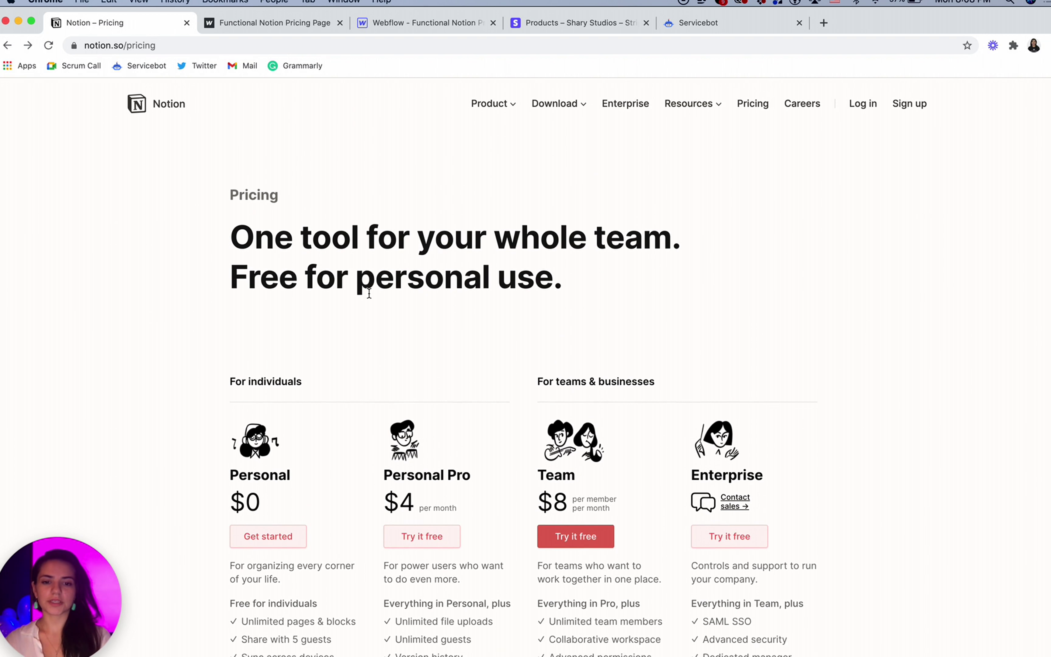
pyautogui.scroll(-5, 369, 295)
pyautogui.scroll(-15, 370, 297)
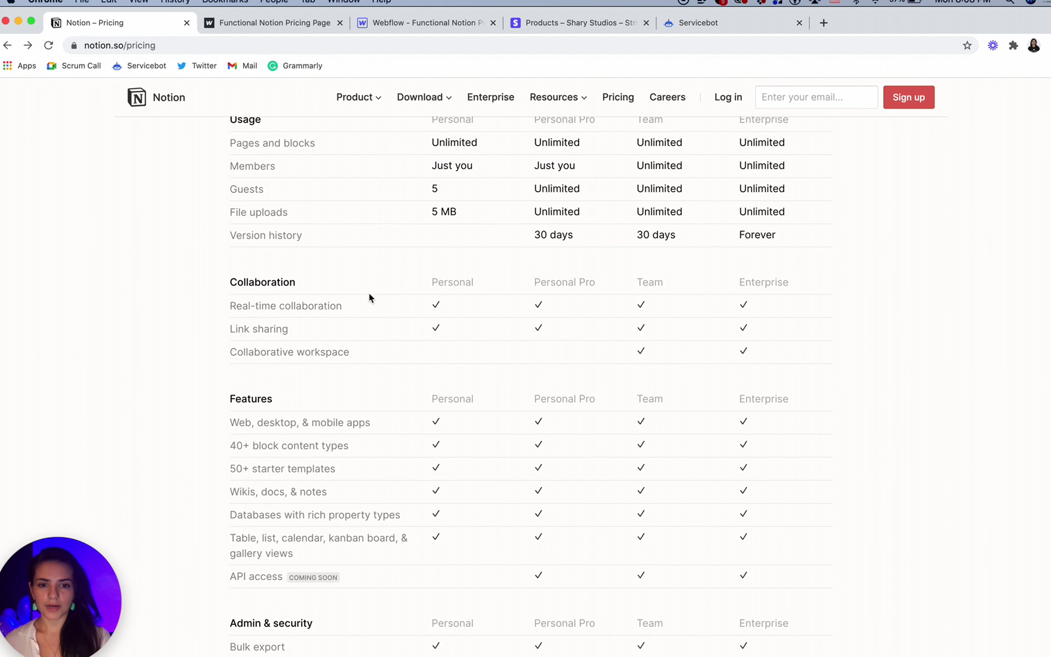
pyautogui.scroll(20, 369, 298)
pyautogui.scroll(-9, 369, 297)
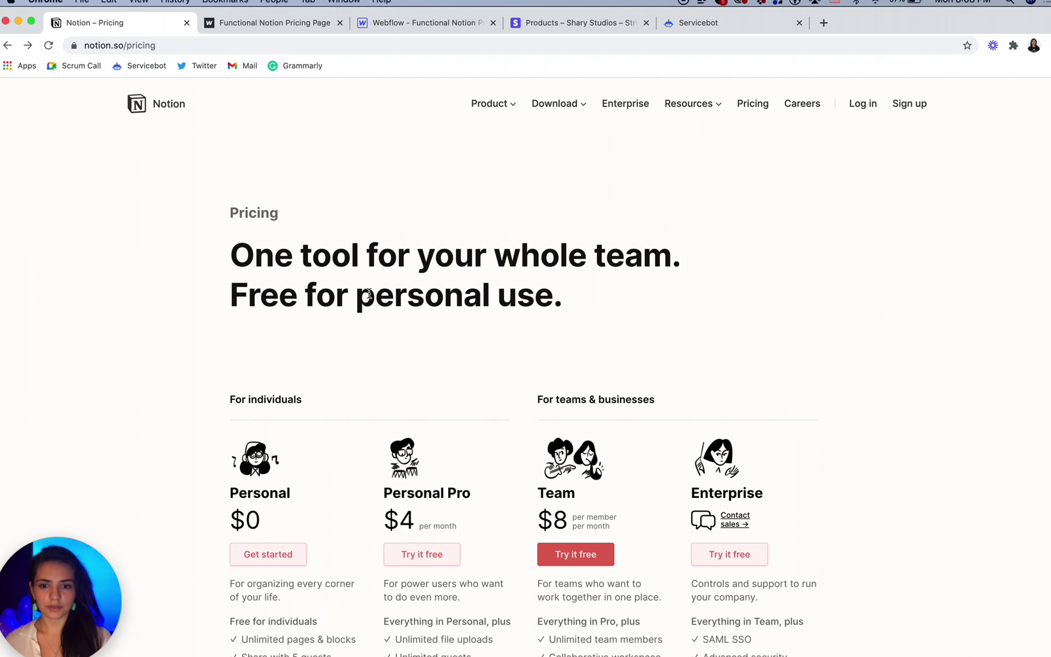
pyautogui.scroll(3, 294, 251)
pyautogui.scroll(1, 294, 250)
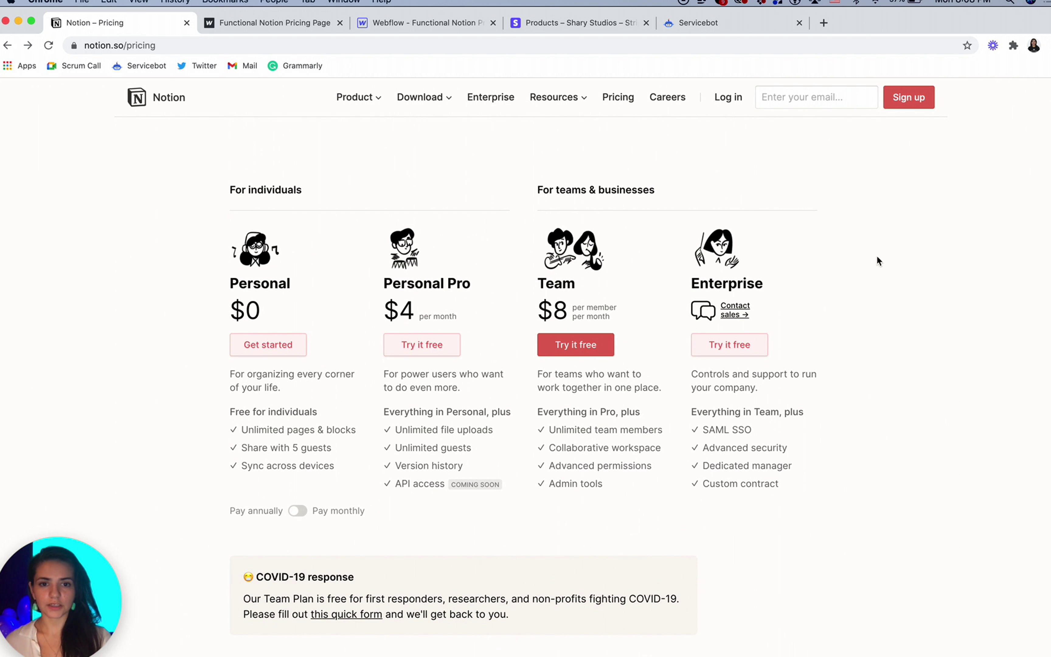
pyautogui.scroll(-15, 872, 270)
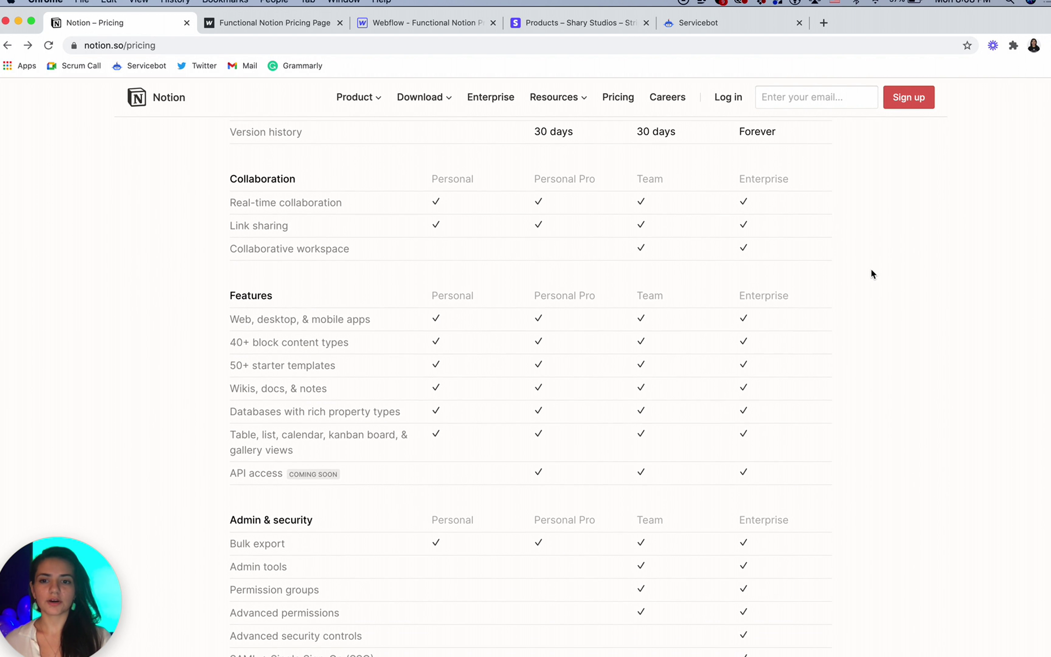
# - Return to the Webflow-hosted pricing page and examine its plan cards and its Compare plans & features table
pyautogui.click(260, 24)
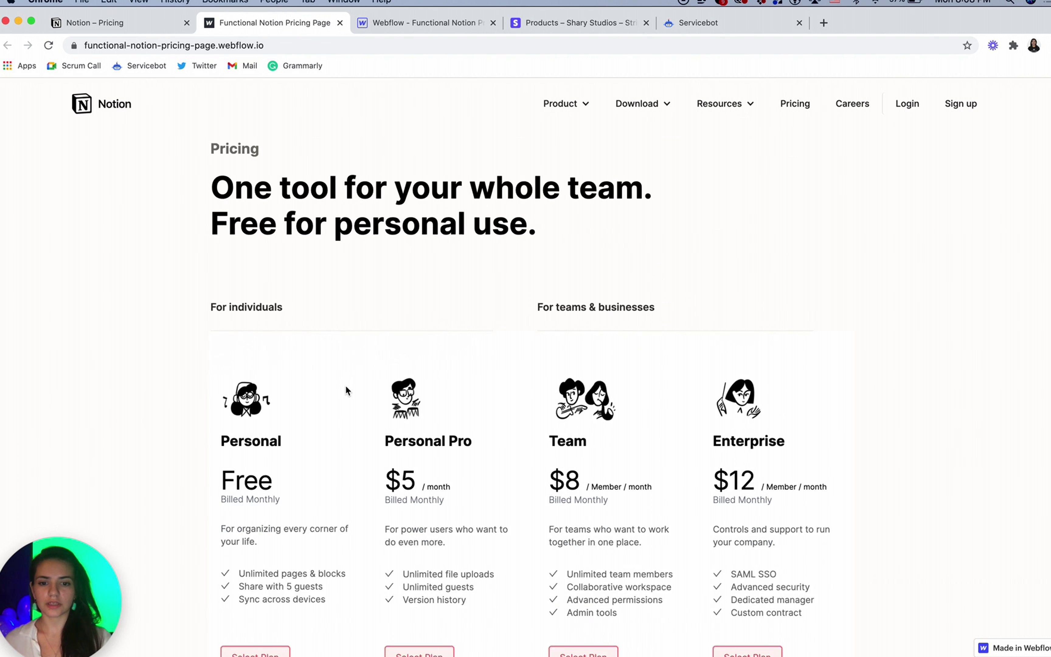
pyautogui.scroll(-15, 346, 388)
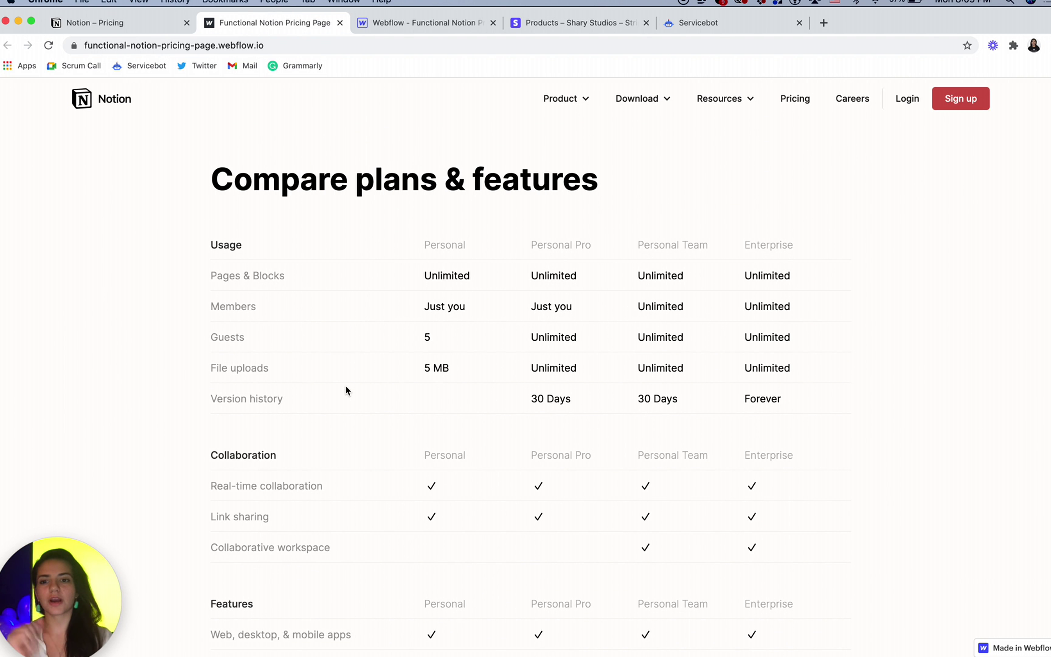
pyautogui.scroll(-5, 345, 386)
pyautogui.scroll(20, 345, 385)
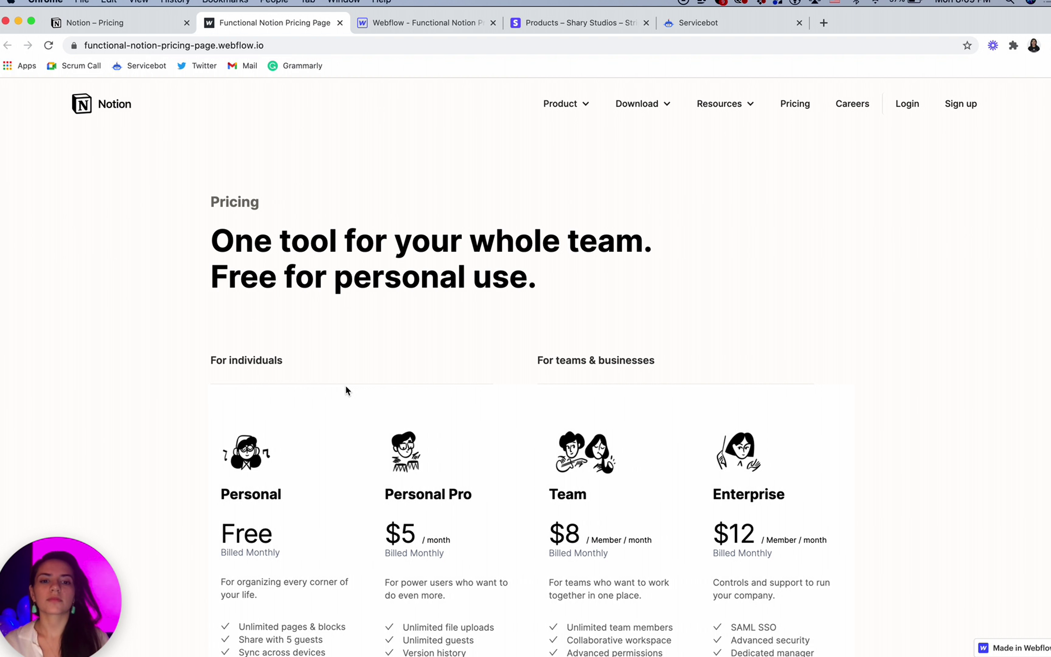
pyautogui.scroll(-1, 345, 385)
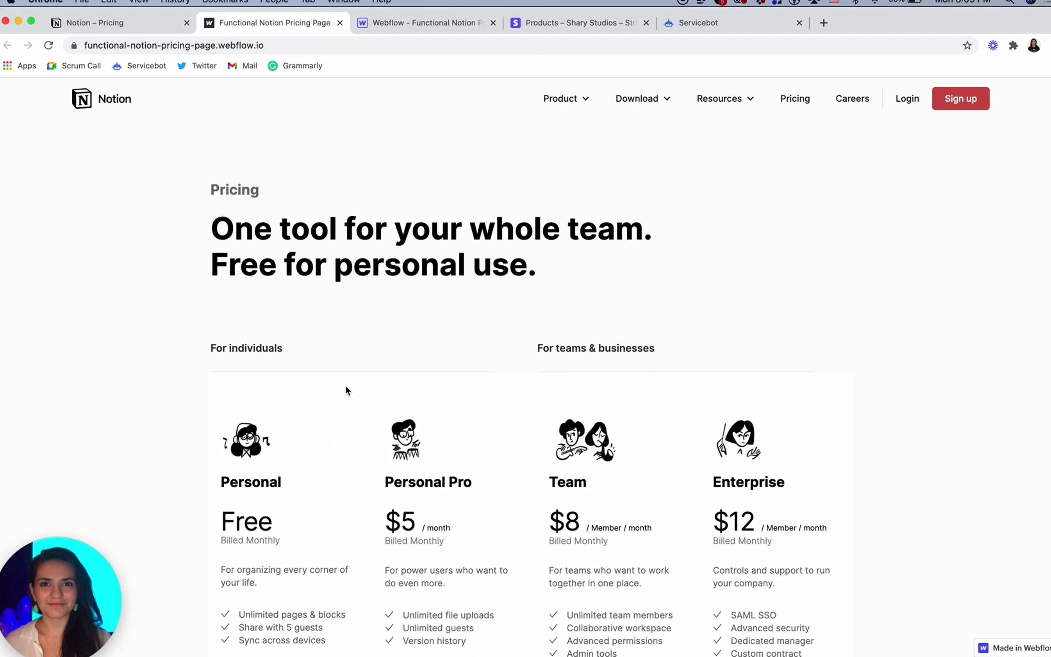
# - Switch to the Stripe products dashboard, start adding a product and name it Personal, matching the plan on the pricing page
pyautogui.click(549, 23)
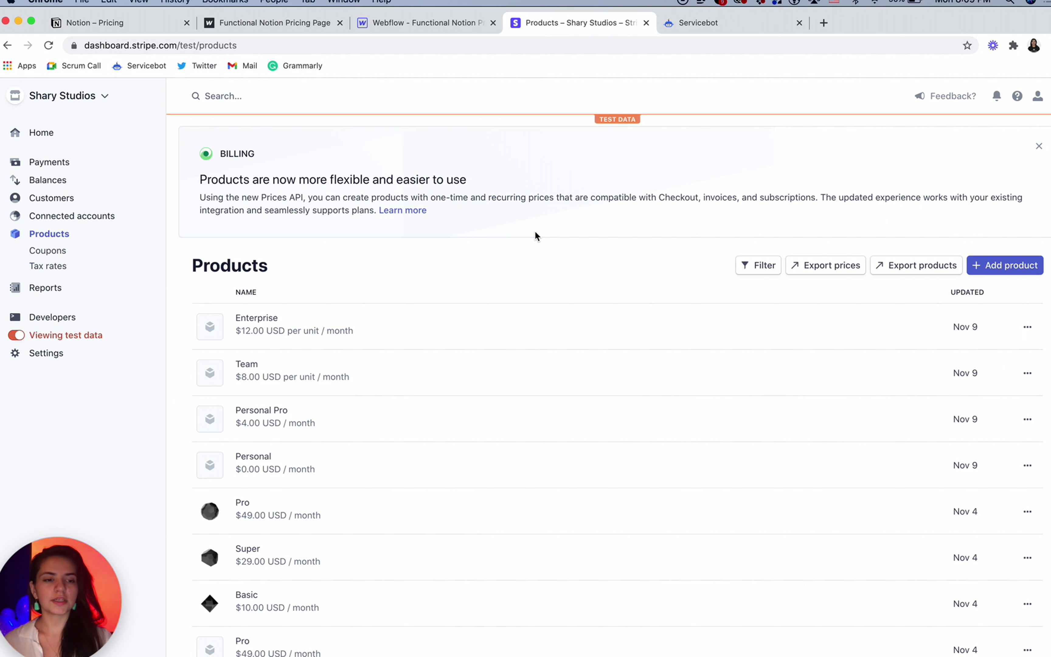
pyautogui.click(1006, 266)
pyautogui.click(427, 238)
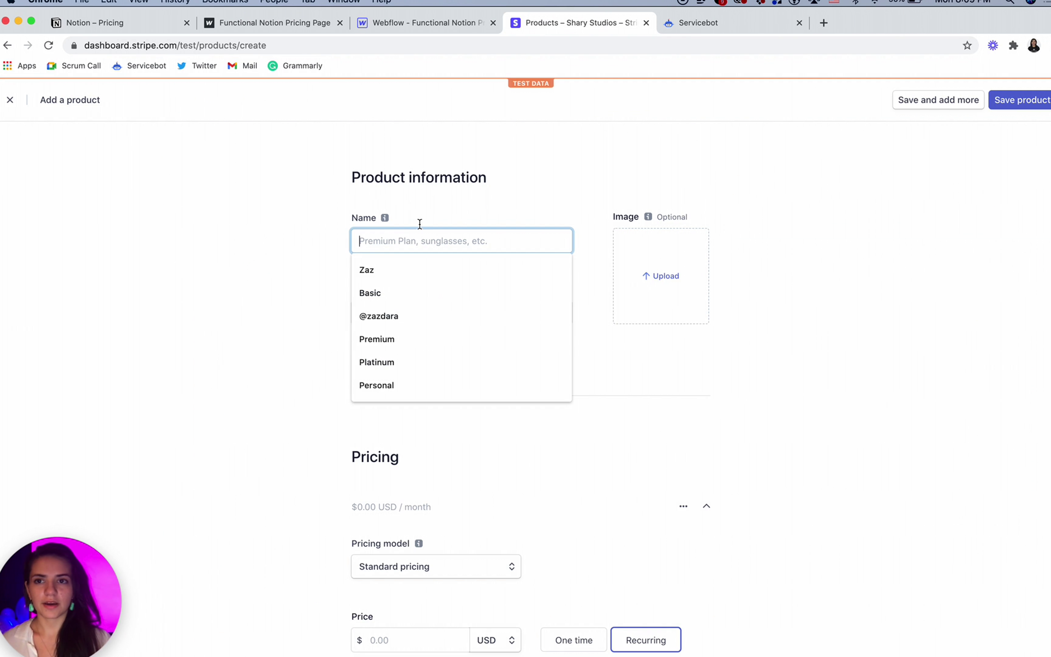
pyautogui.click(266, 21)
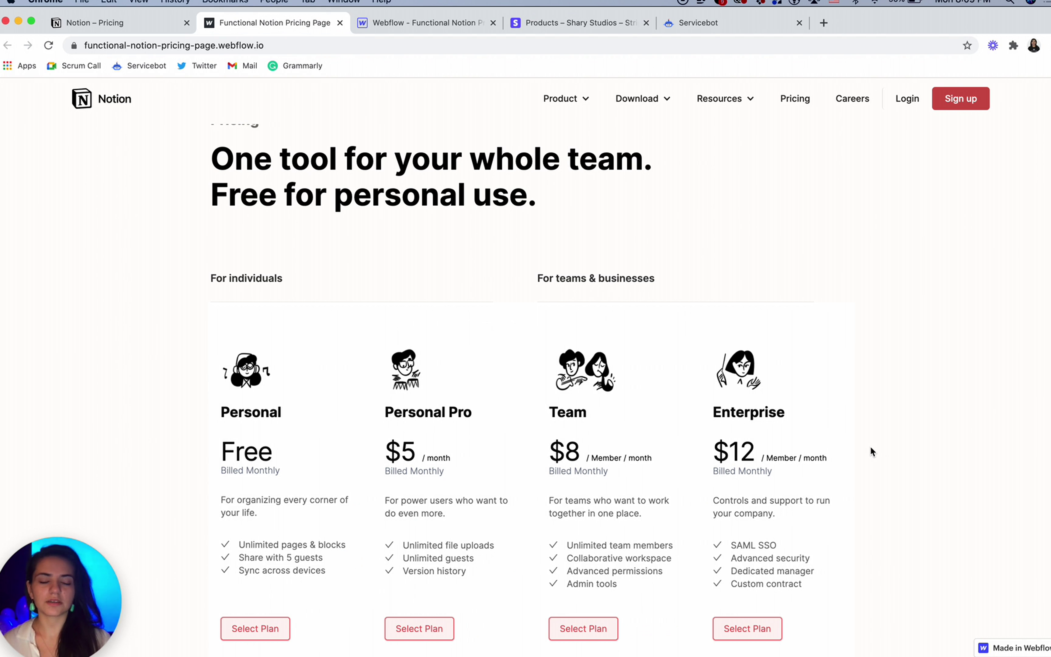
pyautogui.click(589, 26)
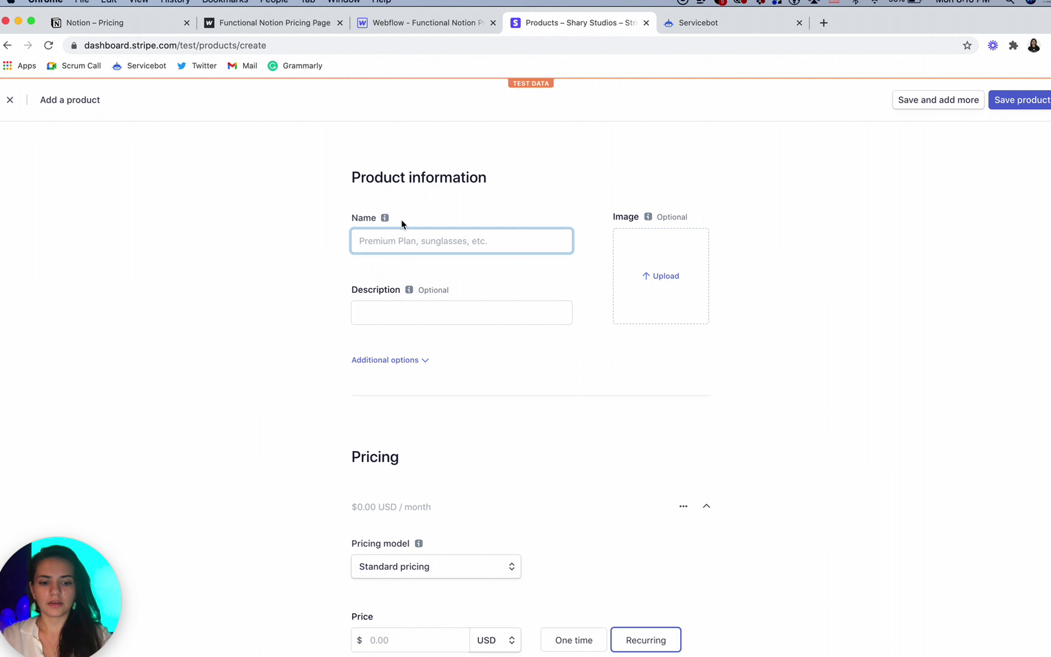
pyautogui.write('Personal')
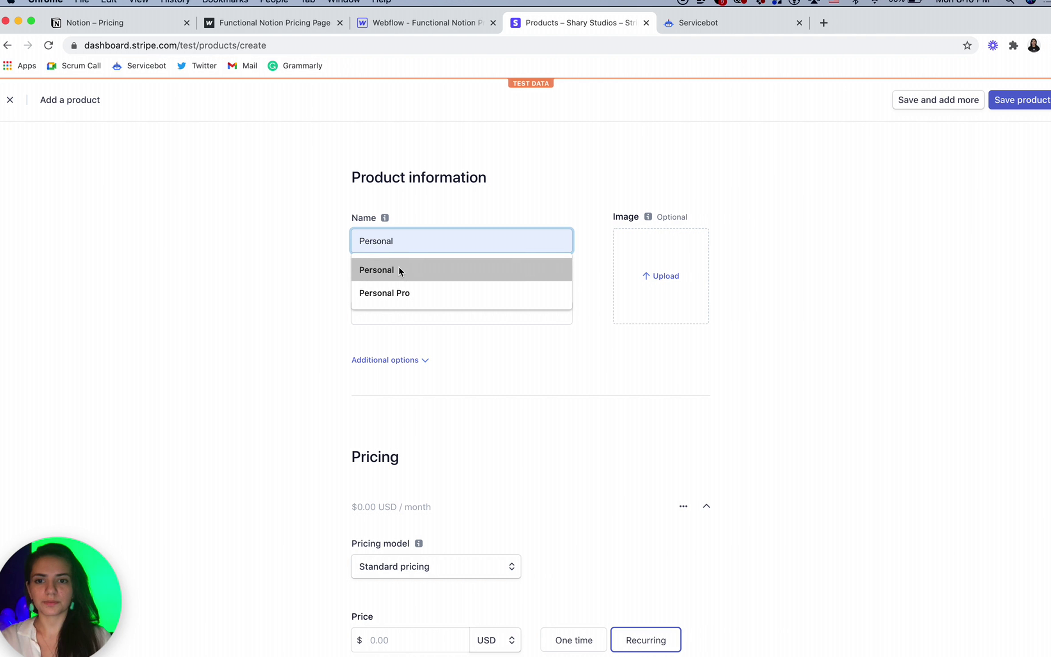
pyautogui.click(398, 266)
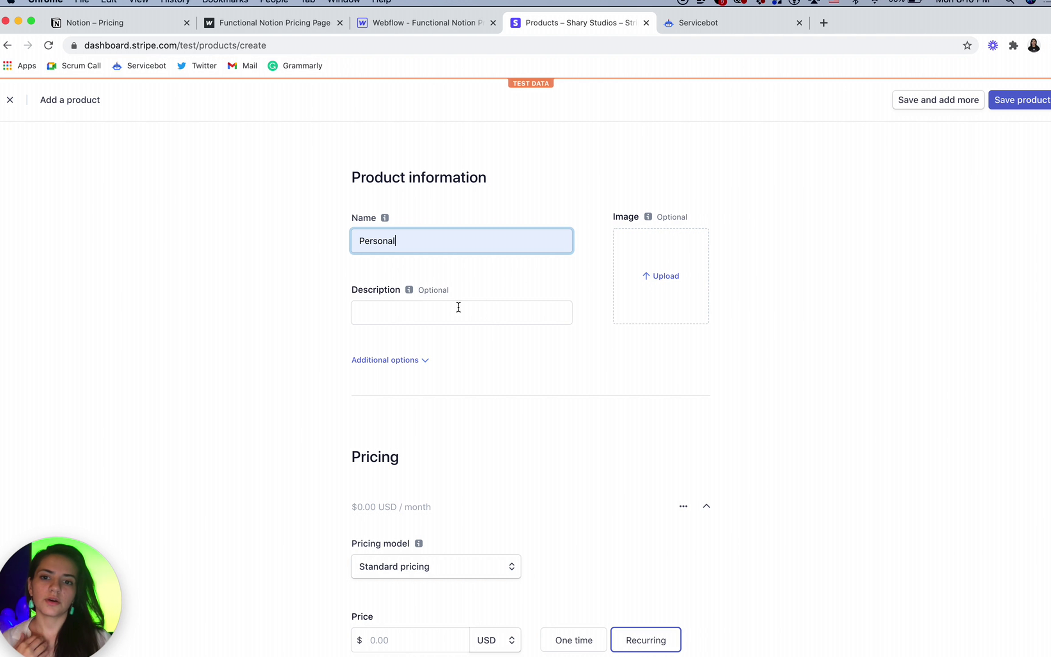
# - Copy "For organizing every corner of your life." from Notion's Personal plan and paste it as the Stripe product's description
pyautogui.click(253, 27)
pyautogui.hotkey('ctrl', 'shift', 'Tab')
pyautogui.click(221, 476)
pyautogui.tripleClick(222, 475)
pyautogui.press('super+c')
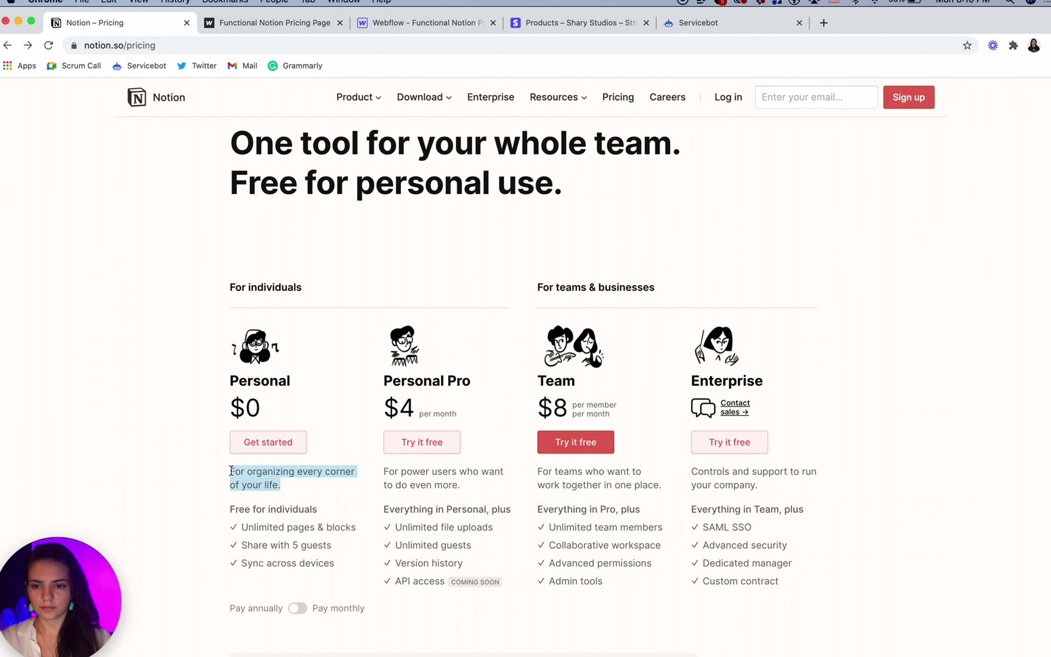
pyautogui.click(477, 17)
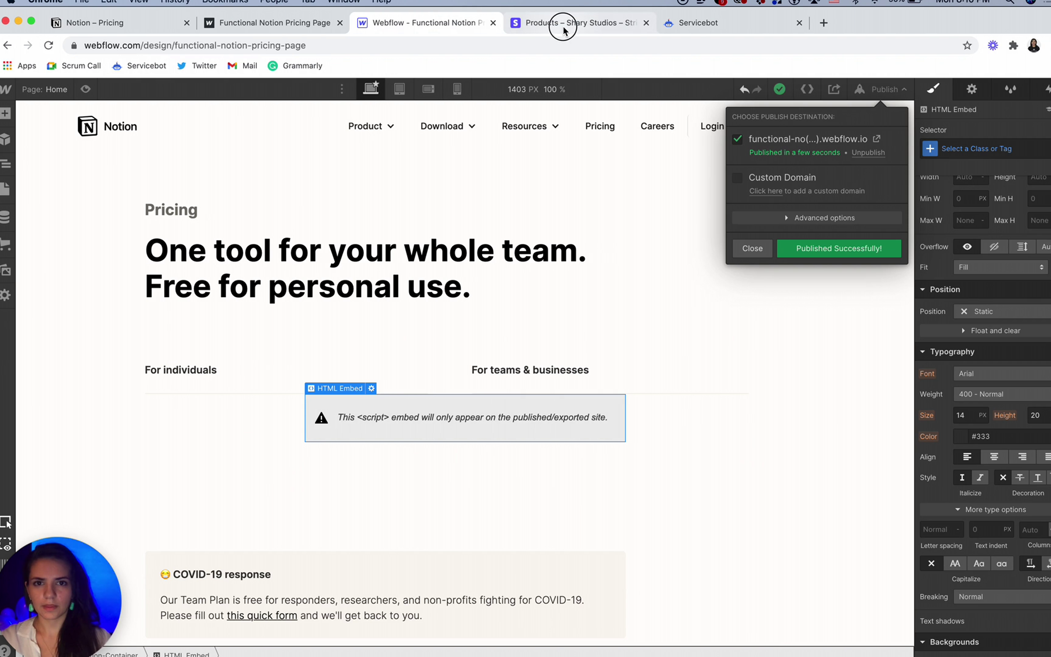
pyautogui.click(560, 21)
pyautogui.click(367, 310)
pyautogui.press('super+v')
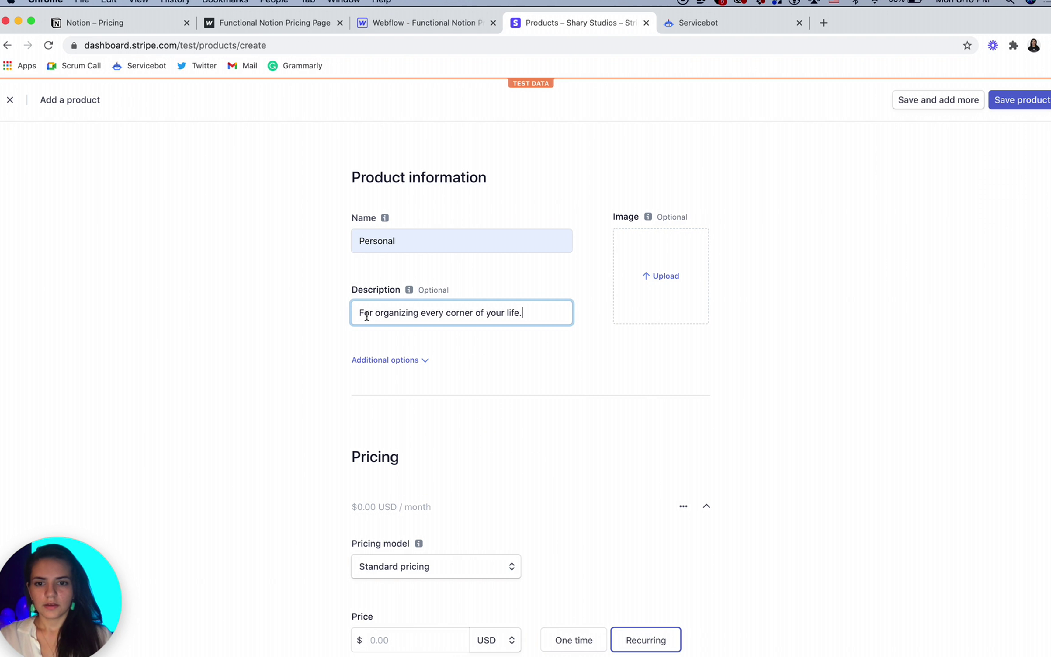
# - Expand the product's additional options and add a metadata entry with key sb_service and value Notion 3
pyautogui.click(403, 360)
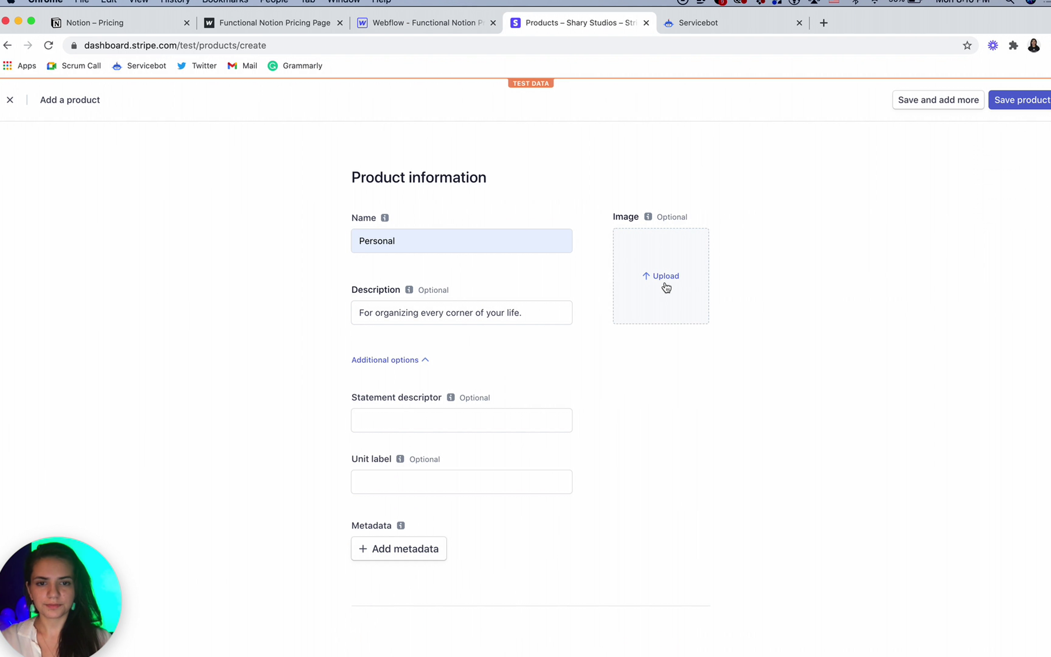
pyautogui.click(398, 548)
pyautogui.click(399, 547)
pyautogui.click(390, 577)
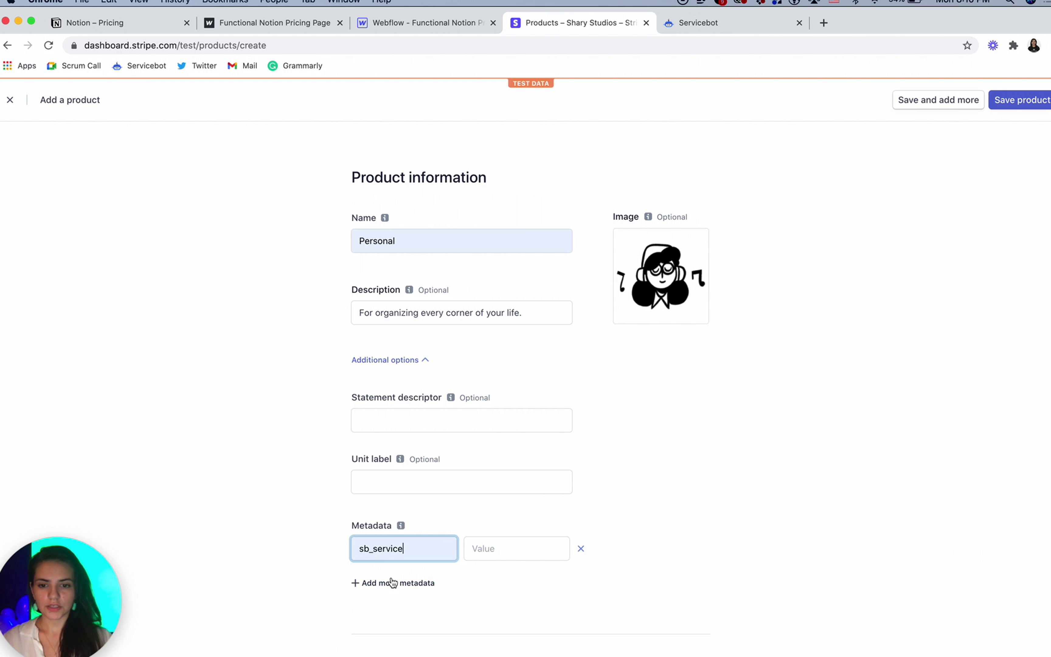
pyautogui.click(499, 550)
pyautogui.write('Notion 3')
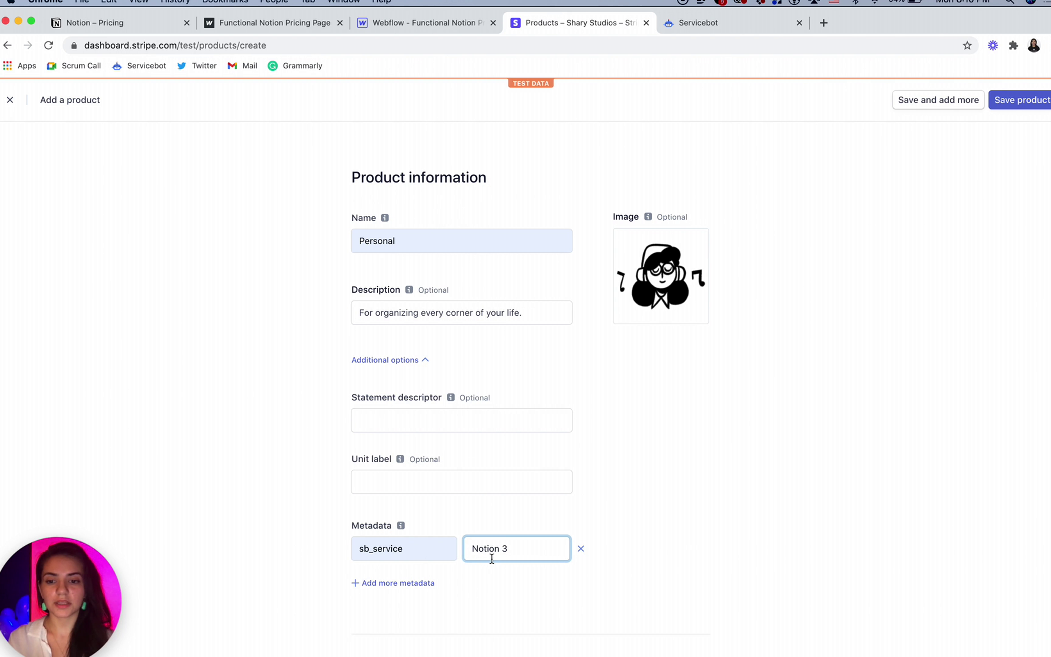
# - Add a second metadata entry to the product with key sb_tier and value Personal
pyautogui.click(393, 583)
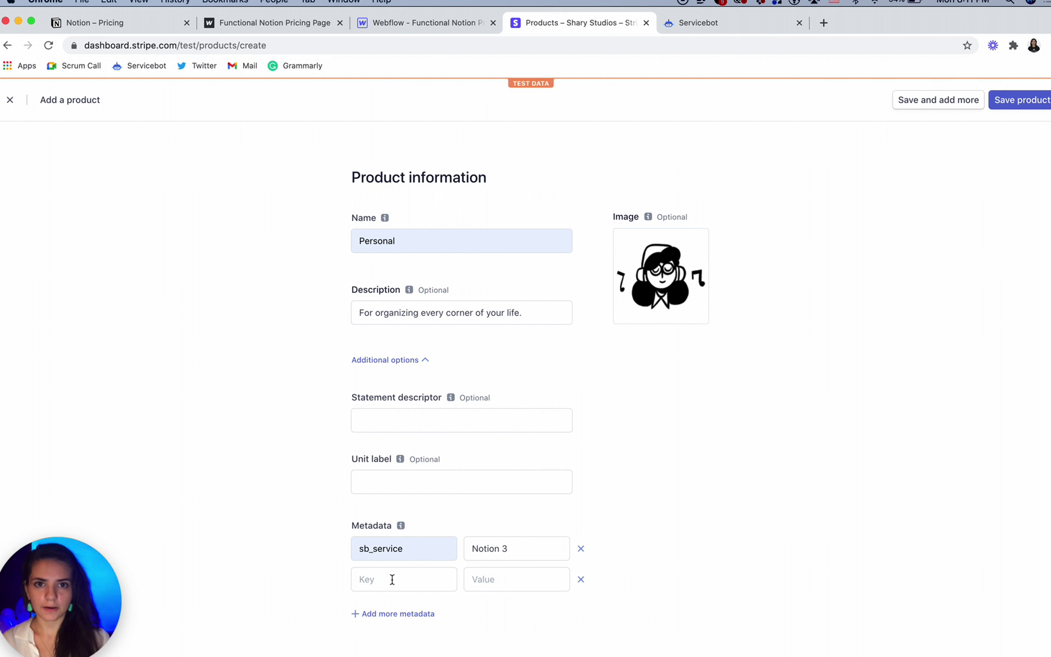
pyautogui.click(393, 580)
pyautogui.click(378, 607)
pyautogui.click(494, 581)
pyautogui.write('Perso')
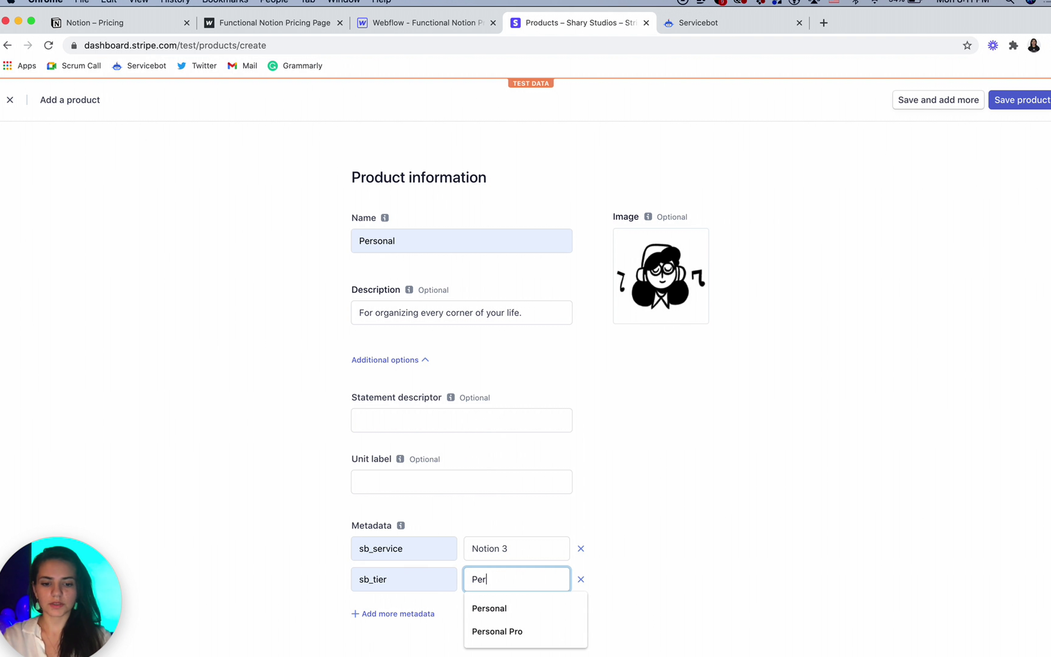
pyautogui.click(493, 608)
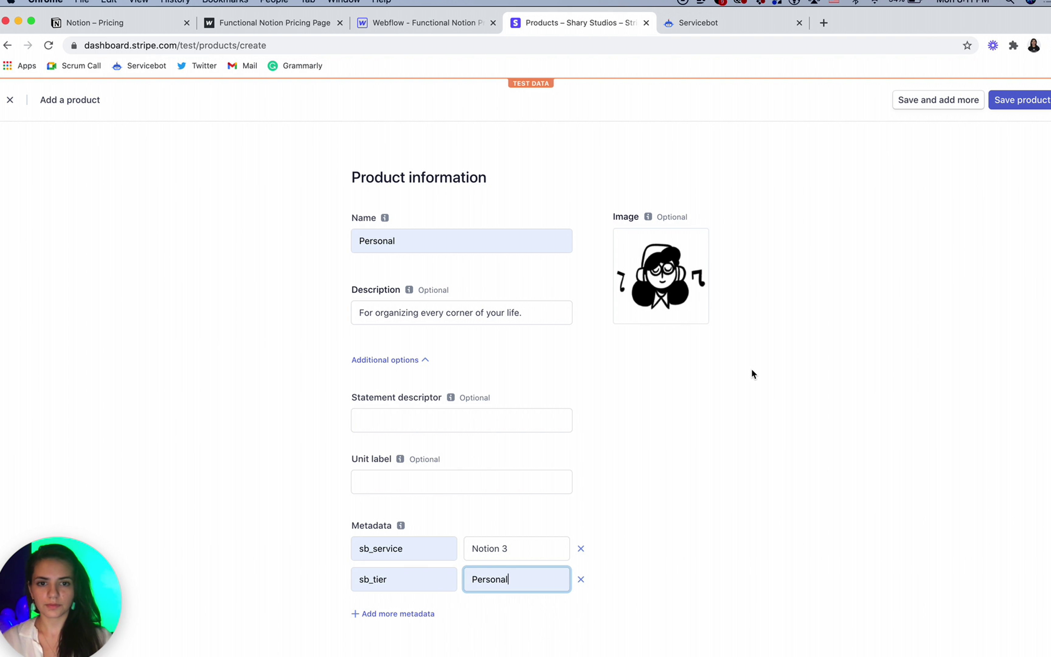
# - Set the product's recurring monthly price to 0.00 USD under standard pricing
pyautogui.scroll(-8, 753, 374)
pyautogui.scroll(5, 753, 374)
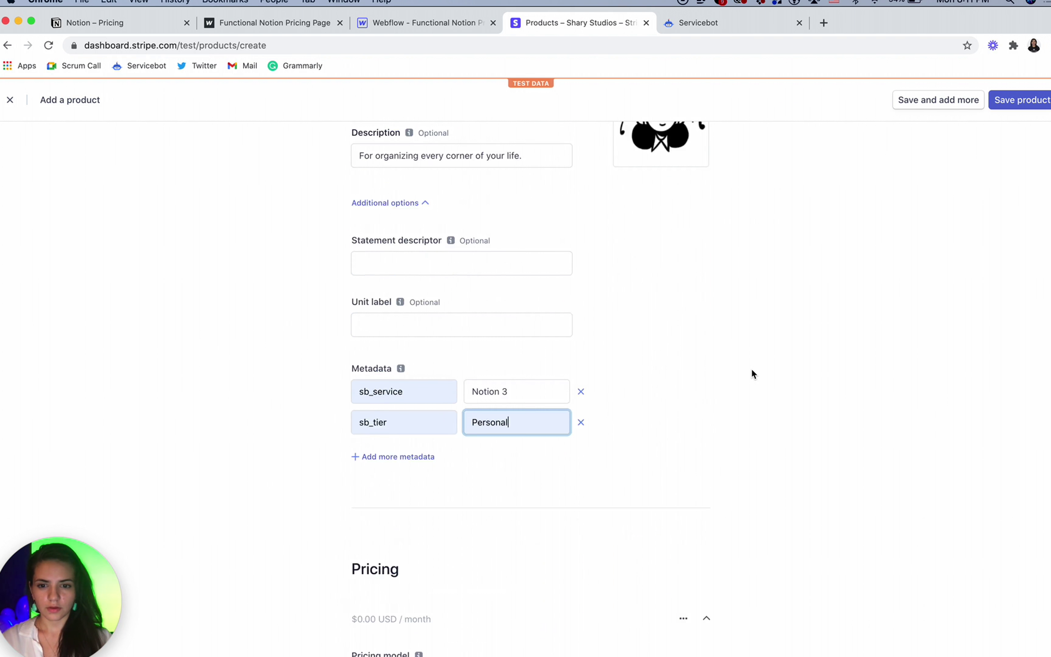
pyautogui.scroll(-10, 752, 370)
pyautogui.click(402, 335)
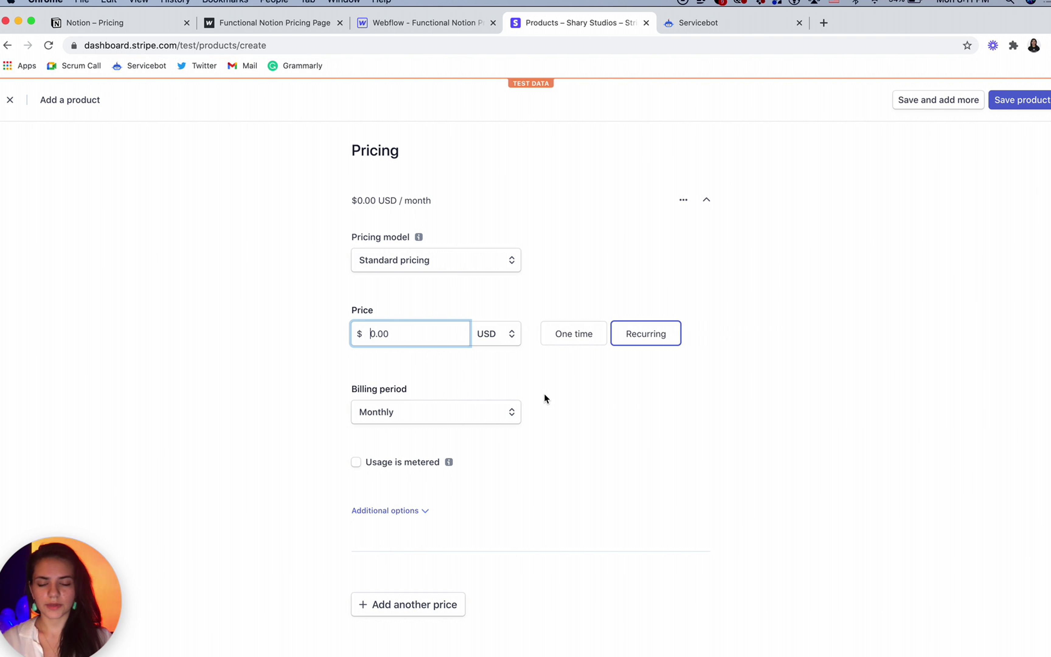
# - Expand the price's additional options and set the price description to Personal Plan
pyautogui.click(388, 511)
pyautogui.scroll(-3, 387, 509)
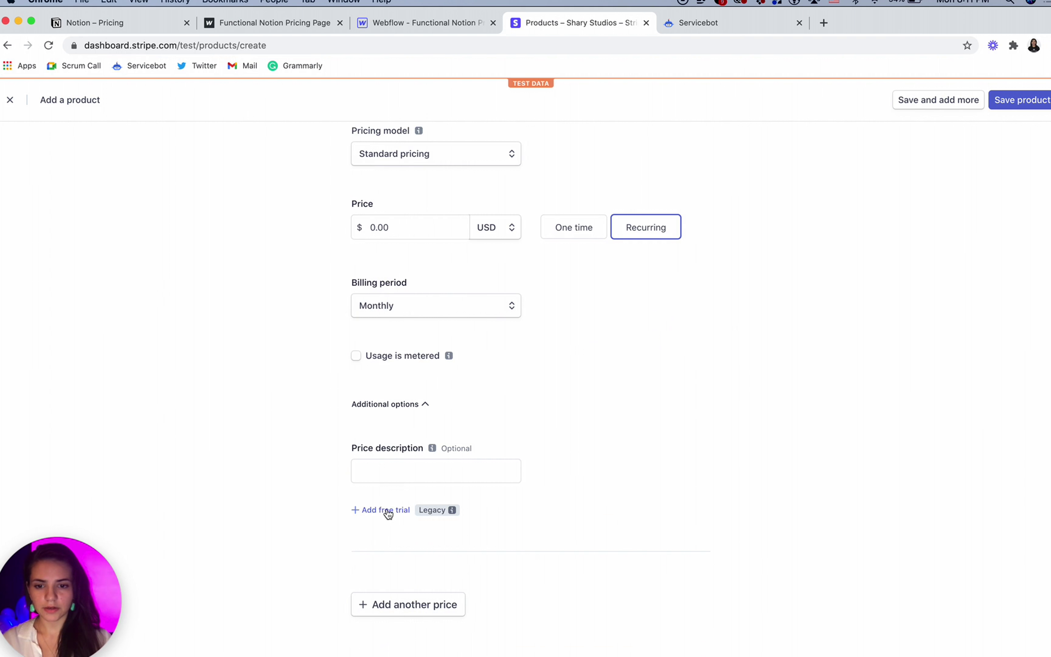
pyautogui.click(391, 471)
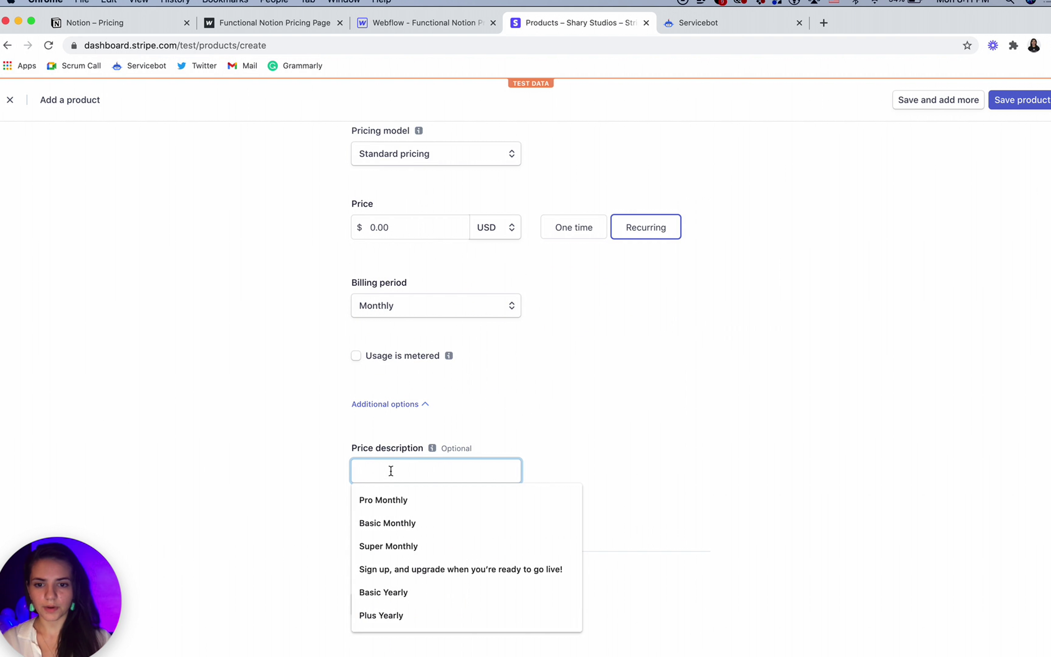
pyautogui.write('Perso')
pyautogui.press('Down')
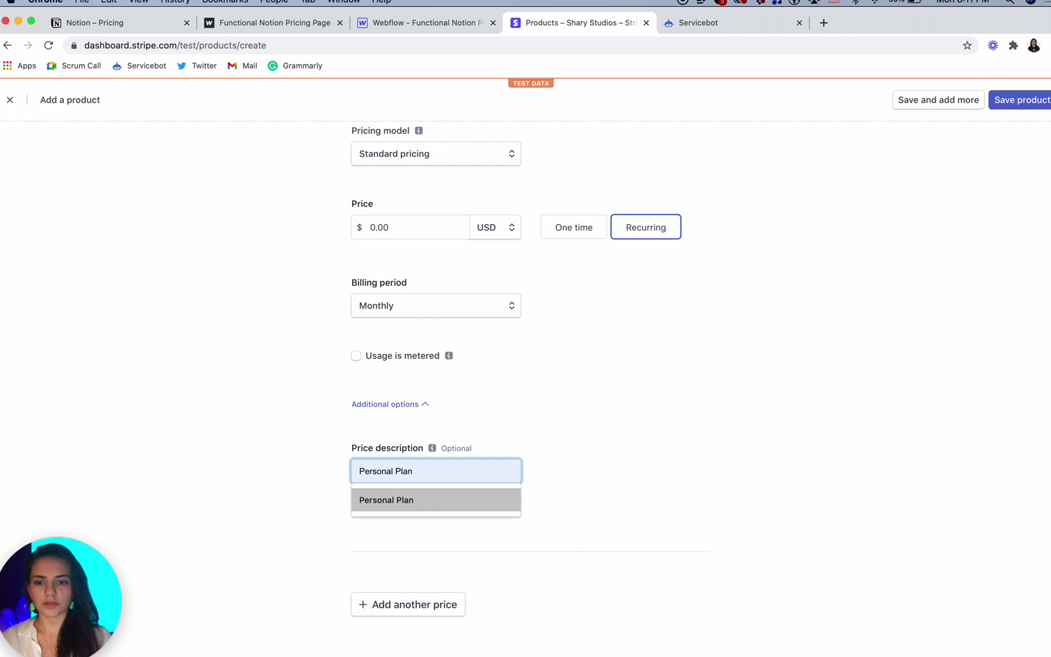
pyautogui.press('Return')
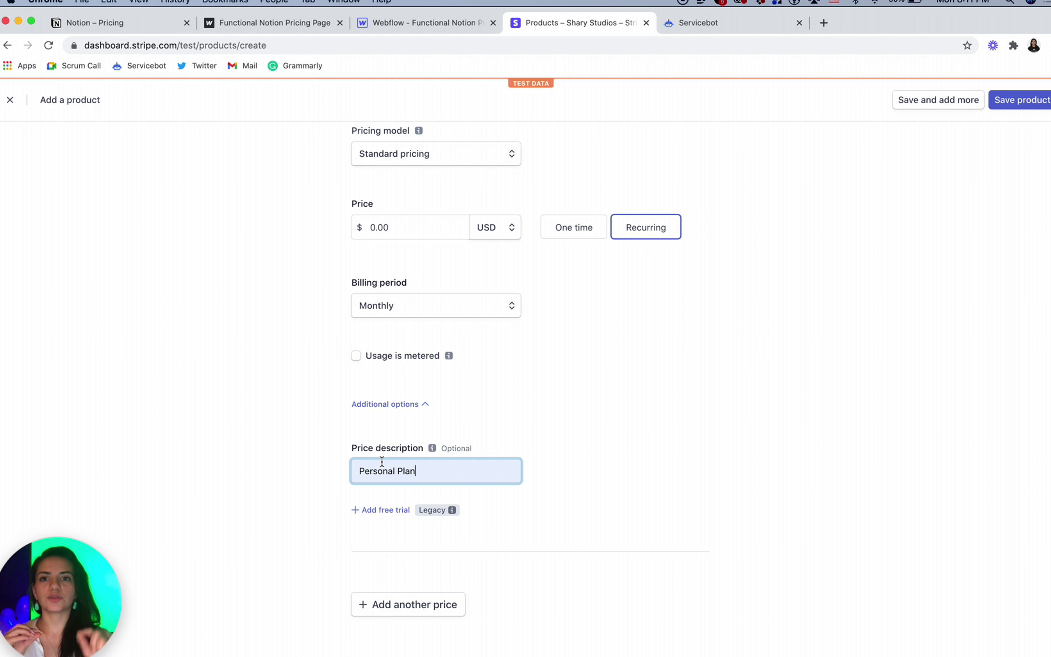
# - Check how the plan's price description appears in the Enterprise signup confirmation on the Webflow pricing page, and close the confirmation
pyautogui.click(296, 22)
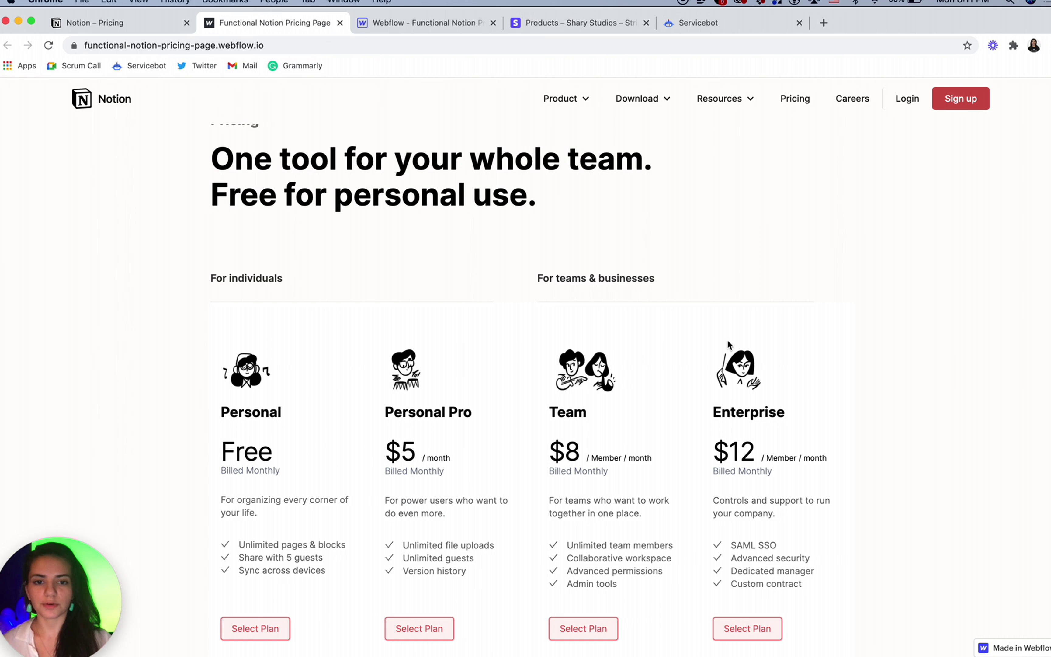
pyautogui.click(737, 634)
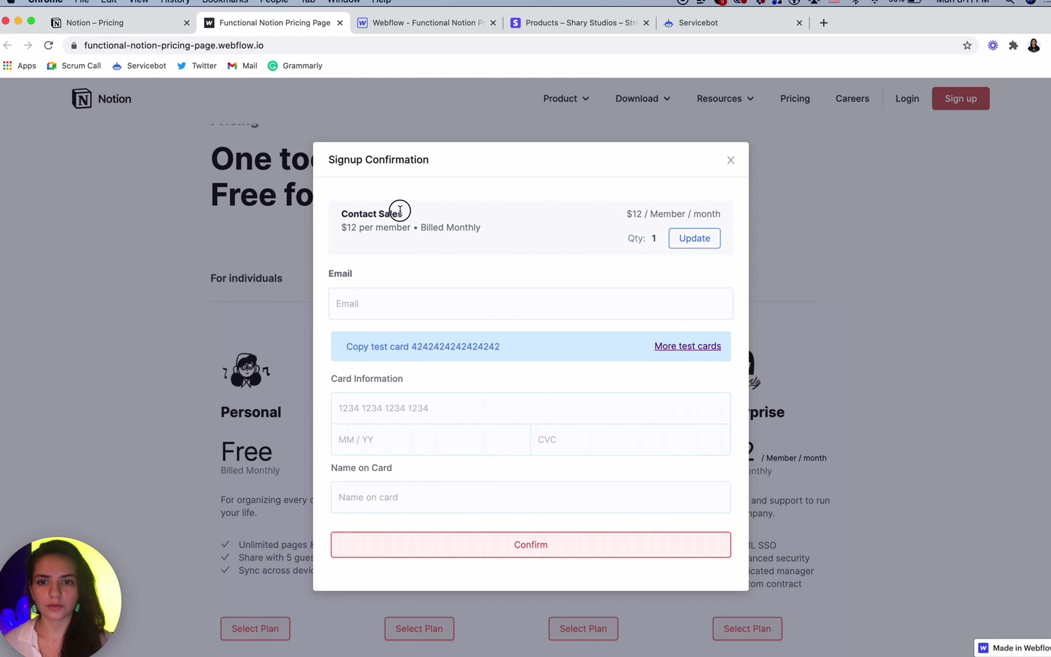
pyautogui.moveTo(405, 214); pyautogui.dragTo(328, 209)
pyautogui.click(730, 160)
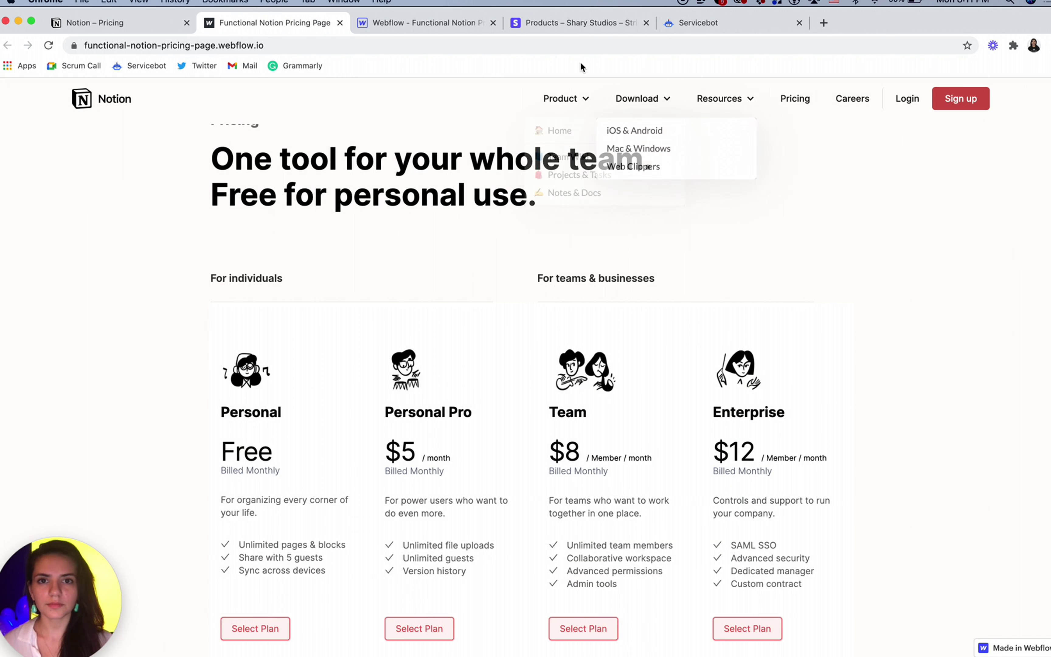
# - Switch back to Stripe, save the Personal product and name the next new product Personal Pro
pyautogui.click(558, 30)
pyautogui.click(563, 600)
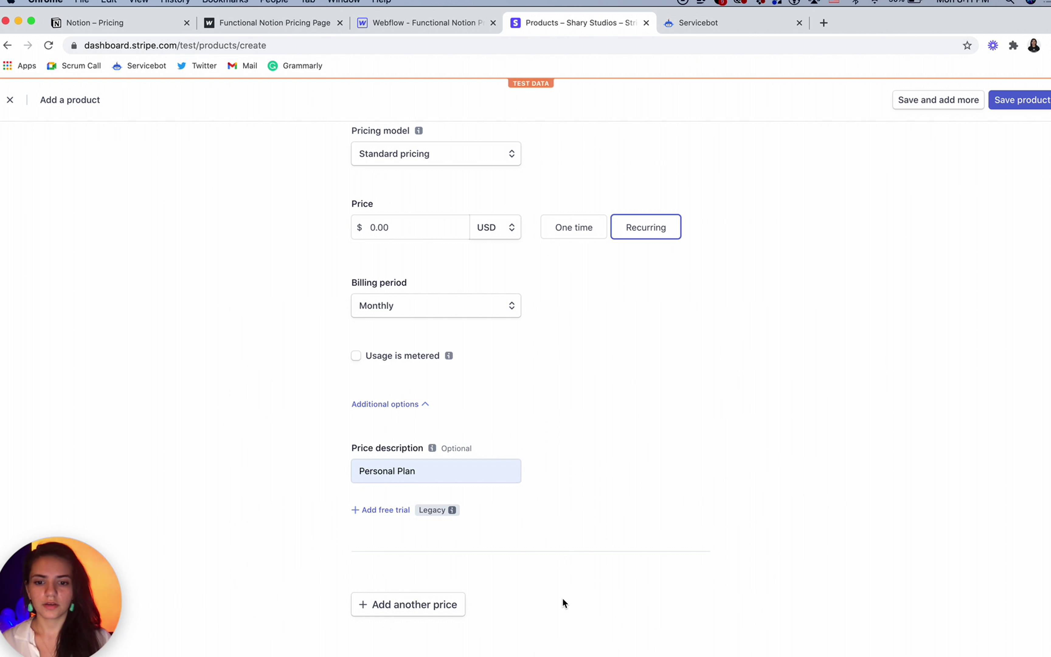
pyautogui.click(948, 106)
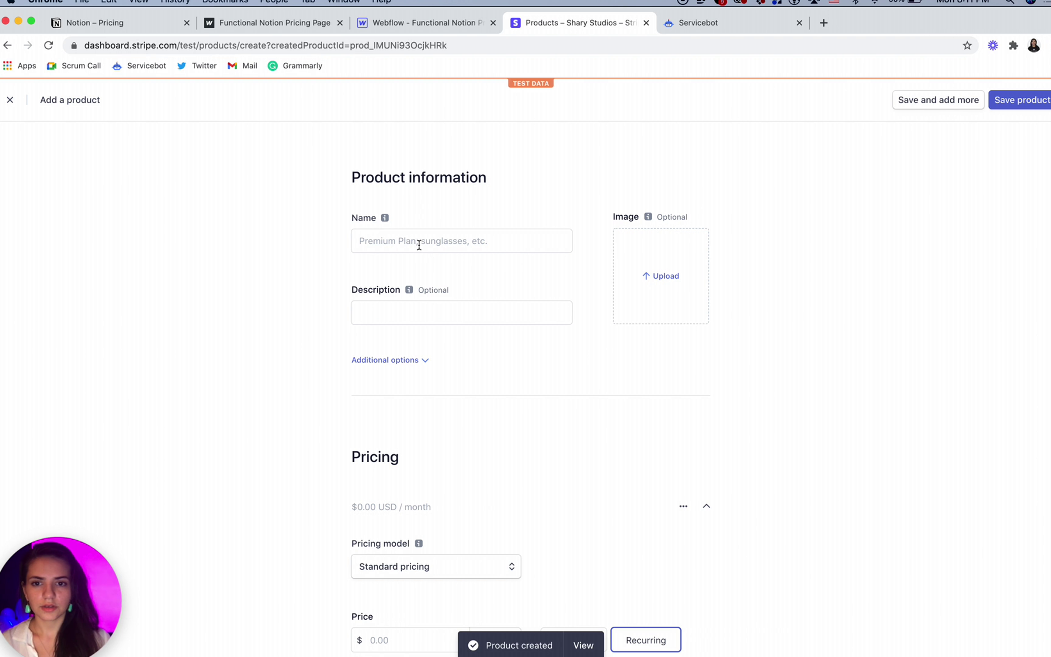
pyautogui.click(417, 240)
pyautogui.write('Personal Pro')
# - Paste "For power users who want to do even more." from Notion's pricing page as the description and upload the Personal Pro illustration
pyautogui.click(415, 312)
pyautogui.click(87, 29)
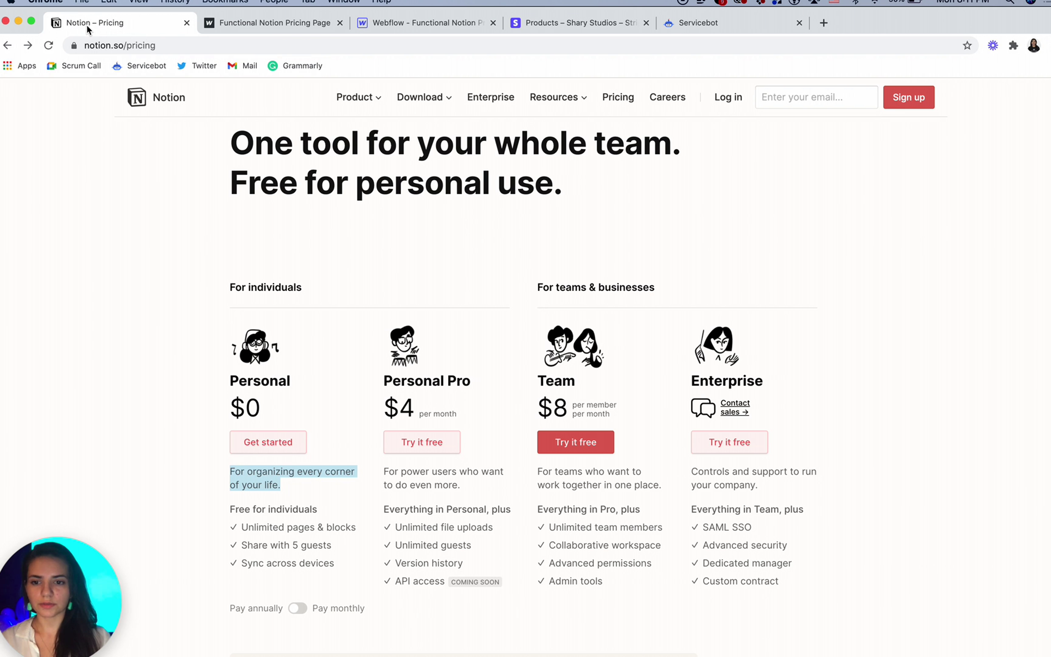
pyautogui.moveTo(462, 486); pyautogui.dragTo(382, 478)
pyautogui.press('cmd+c')
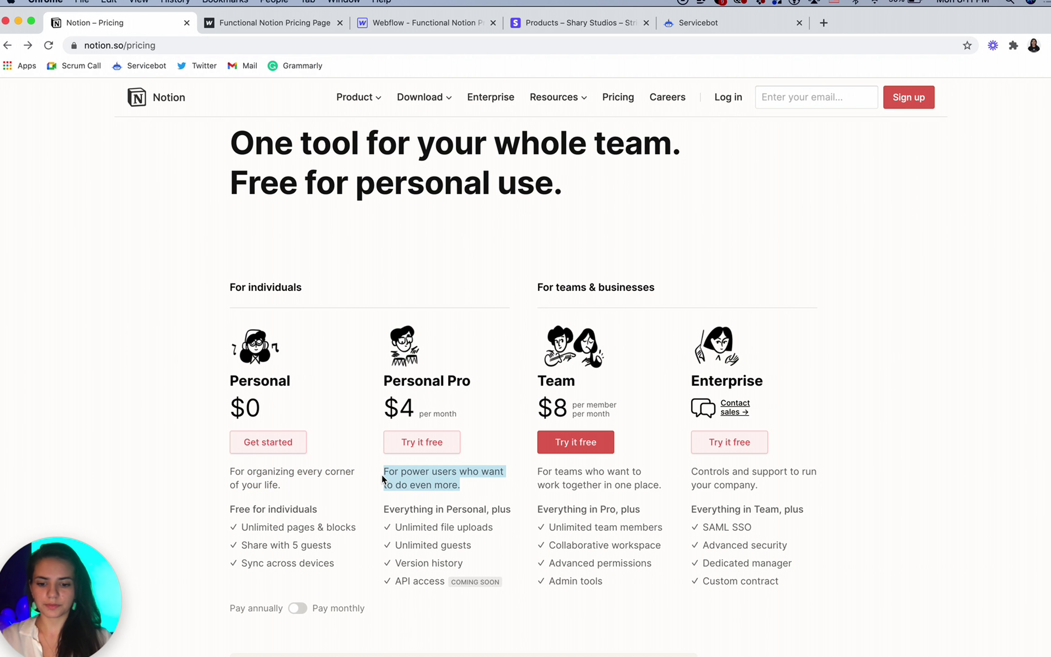
pyautogui.click(570, 28)
pyautogui.press('cmd+v')
pyautogui.click(641, 274)
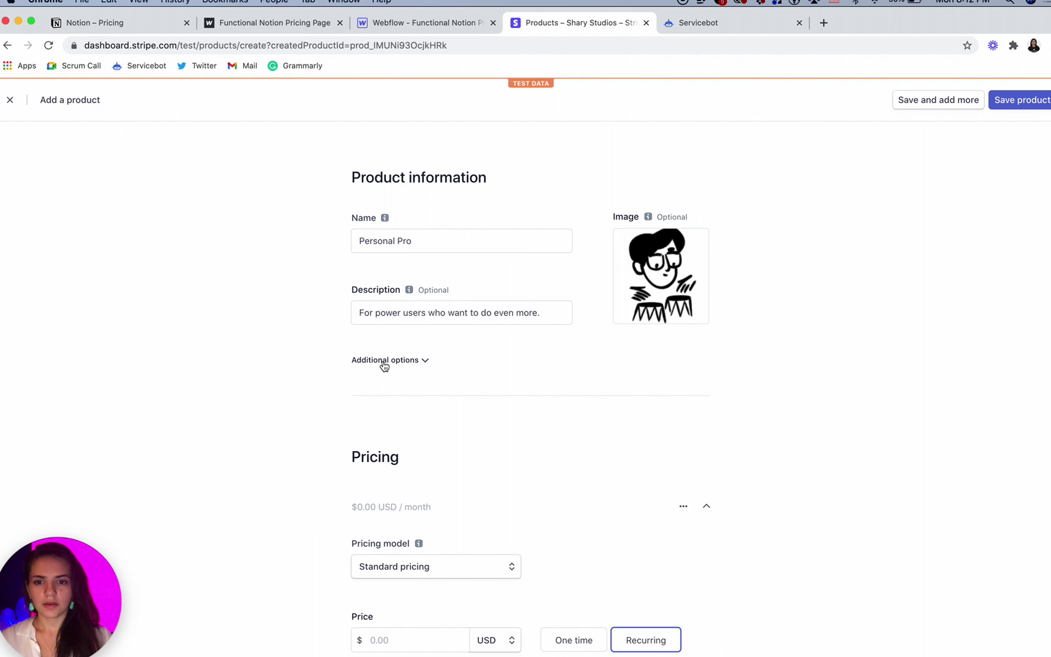
# - Expand the Personal Pro product's additional options and add a metadata entry with key sb_service and value Notion 3
pyautogui.click(384, 364)
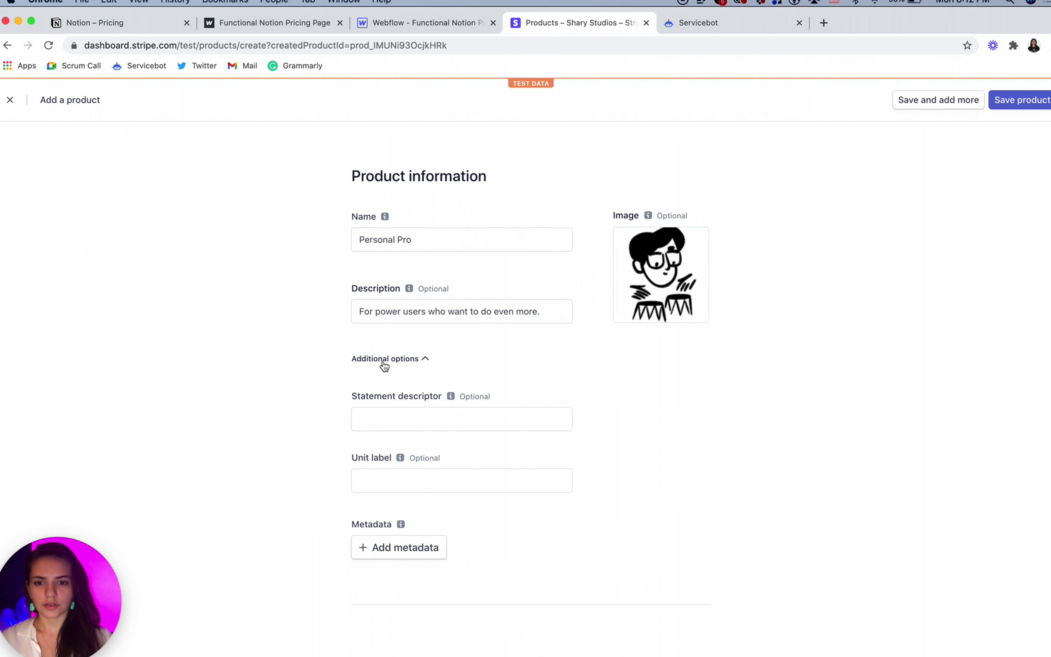
pyautogui.scroll(-3, 385, 330)
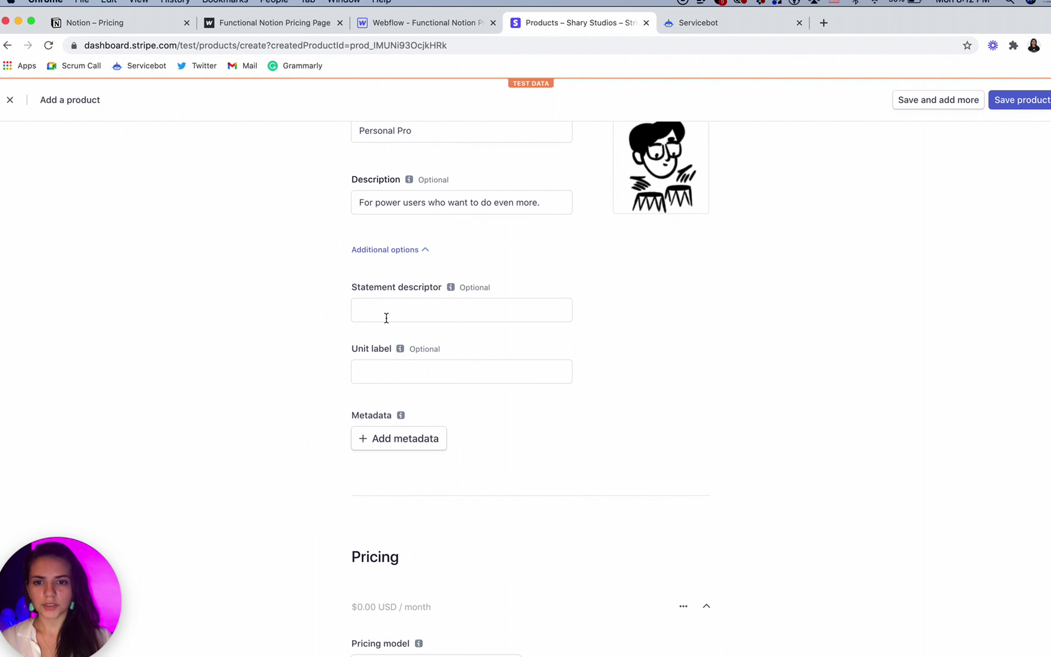
pyautogui.click(373, 438)
pyautogui.write('s')
pyautogui.click(371, 467)
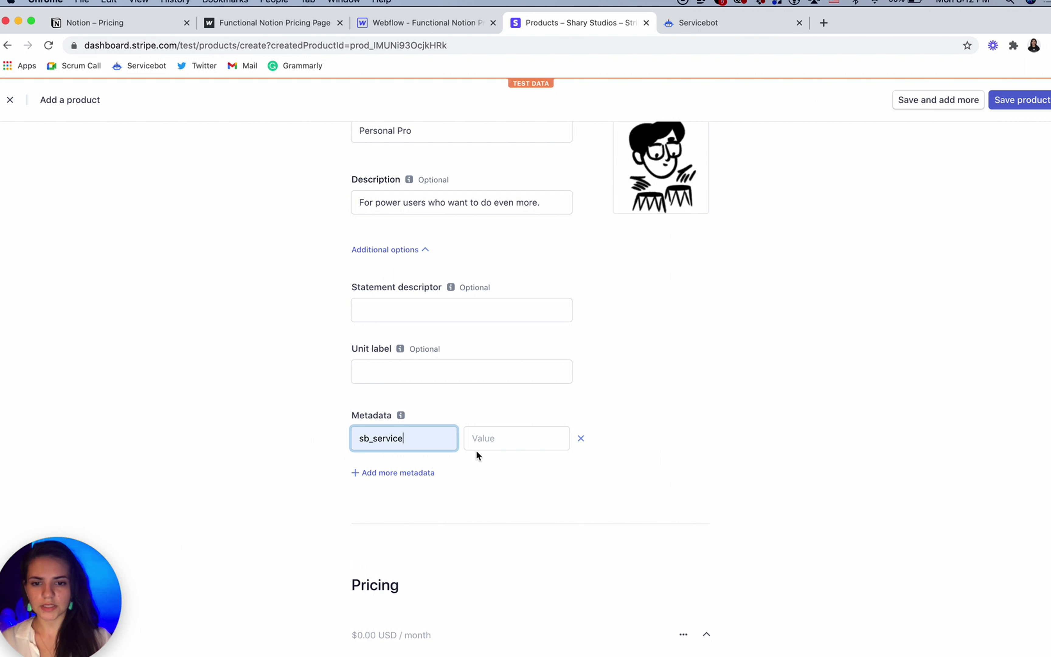
pyautogui.click(493, 435)
pyautogui.write('Notion 2')
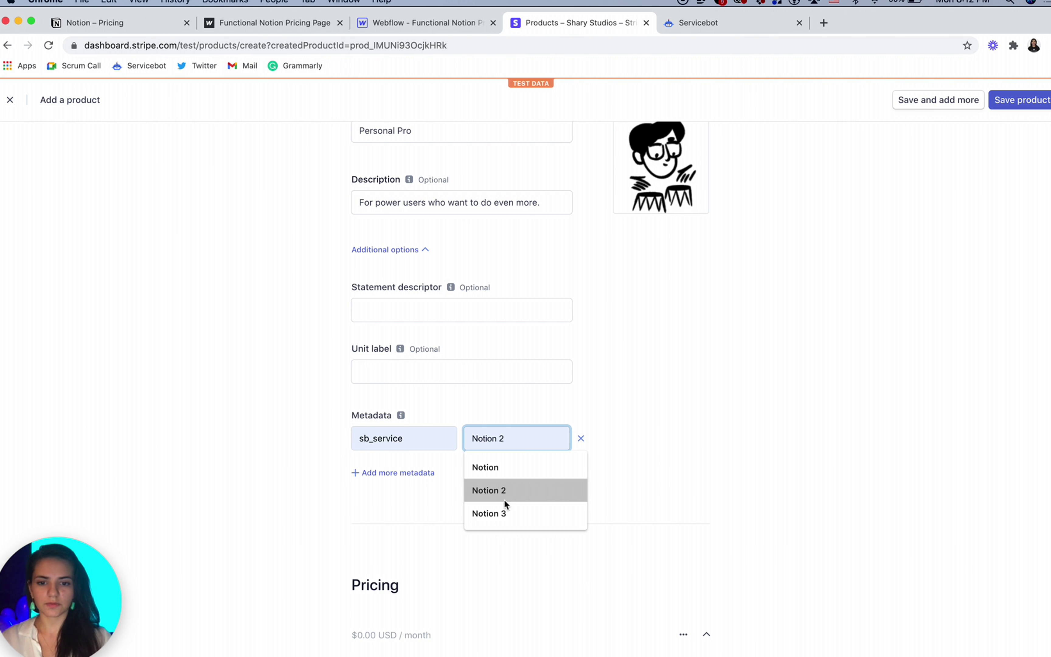
pyautogui.click(499, 514)
# - Add a second metadata entry to the product with key sb_tier and value Personal Pro
pyautogui.click(405, 474)
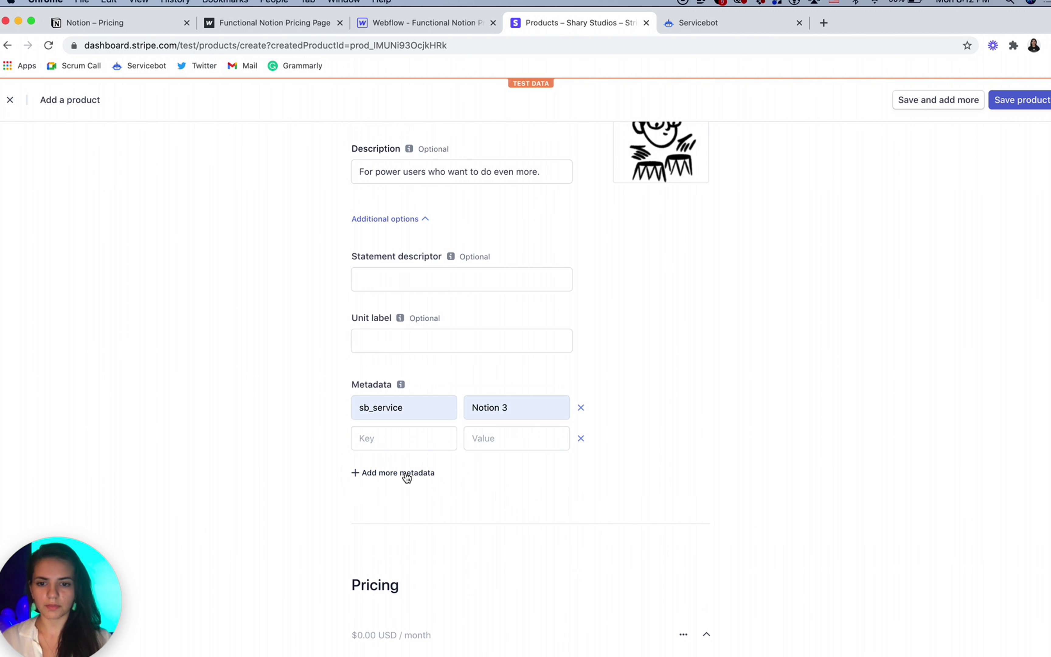
pyautogui.click(374, 439)
pyautogui.click(387, 467)
pyautogui.click(529, 440)
pyautogui.write('Pers')
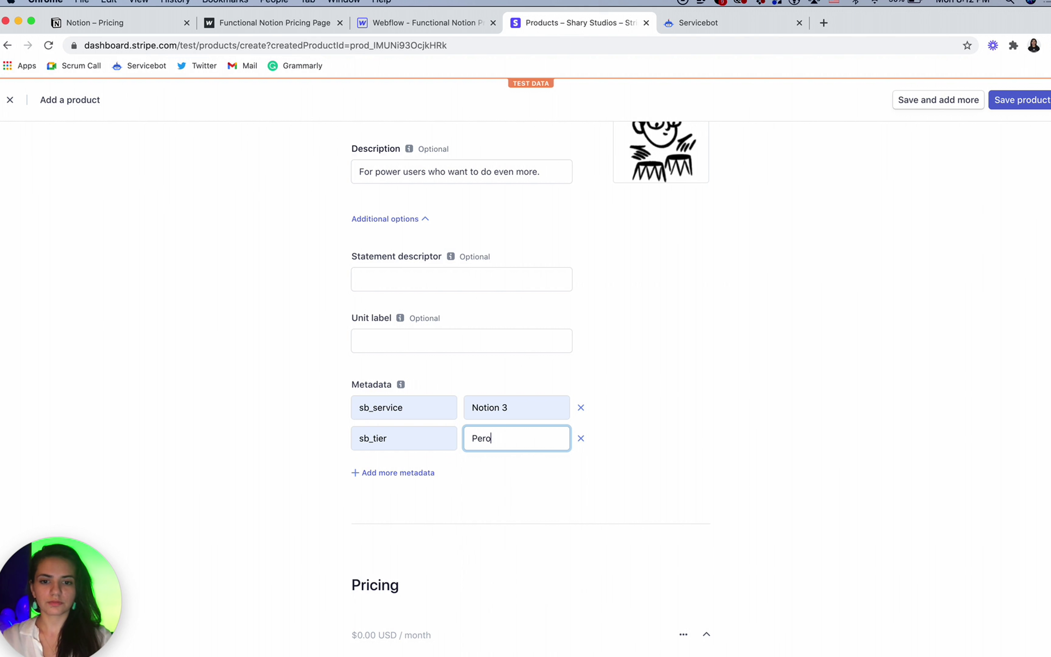
pyautogui.click(534, 484)
# - Set the Personal Pro product's recurring monthly price to 4.00 USD
pyautogui.scroll(-7, 453, 502)
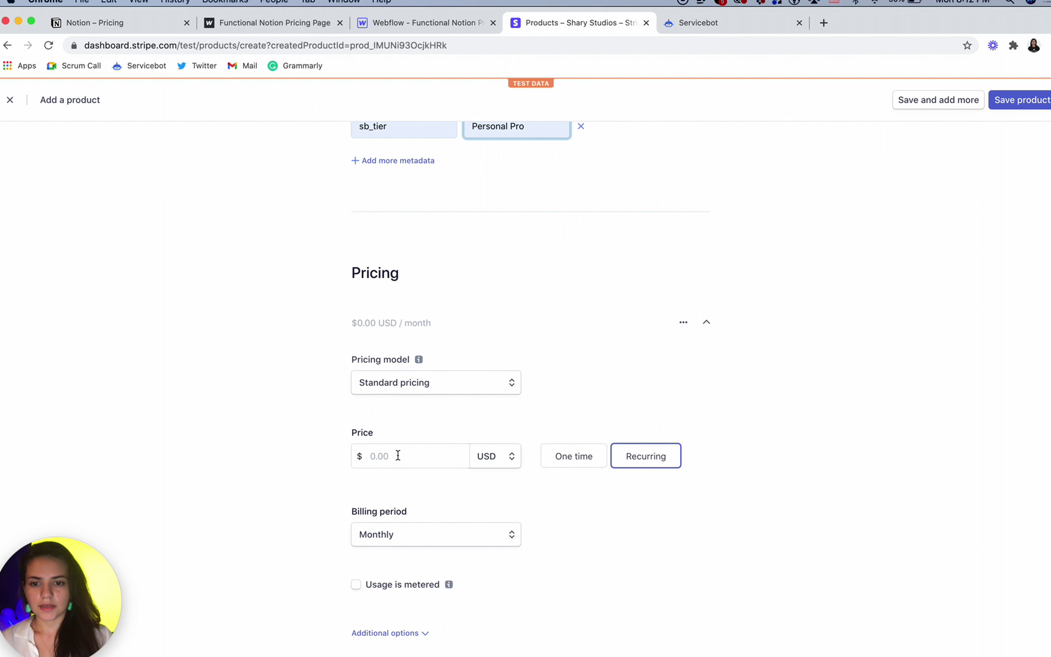
pyautogui.scroll(-2, 398, 452)
pyautogui.click(376, 370)
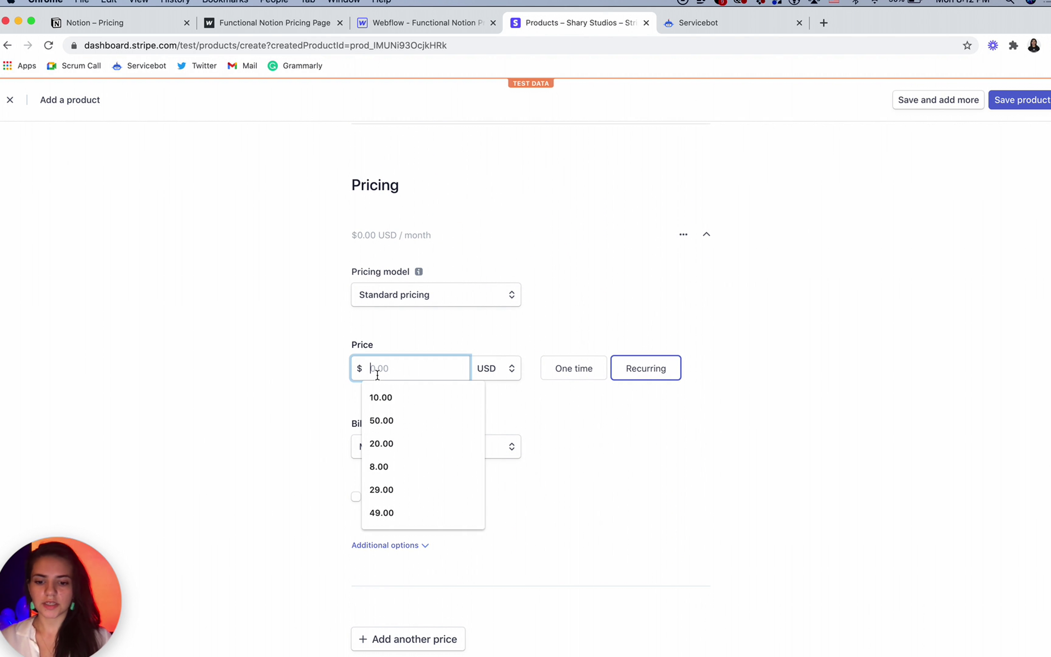
pyautogui.write('4')
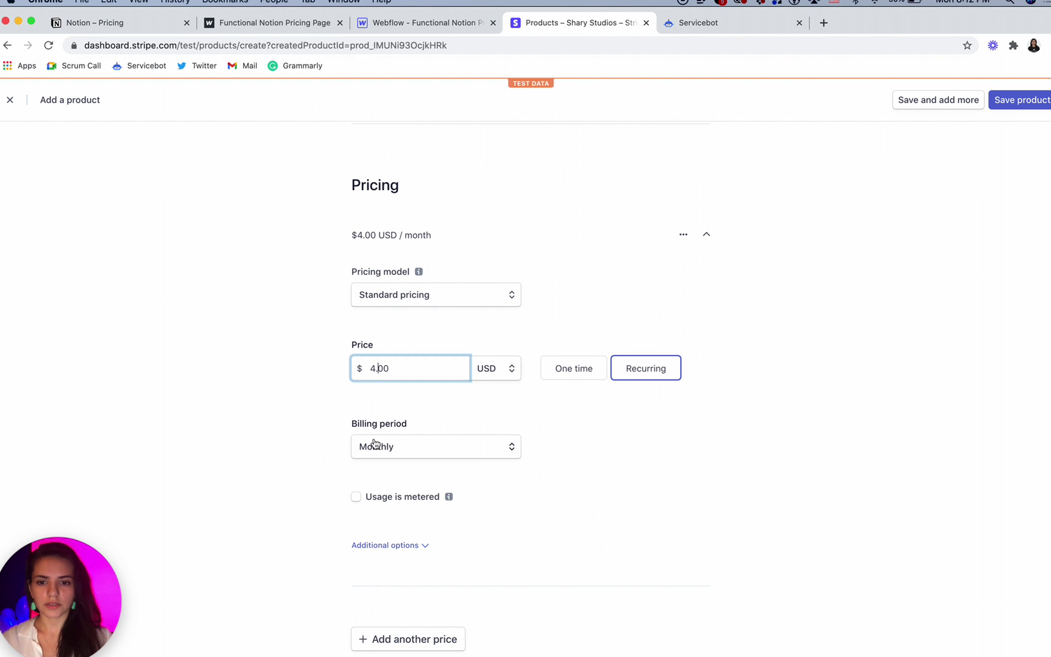
# - Set the price description to Personal Pro Plan, and save the product while continuing with another new one
pyautogui.scroll(-1, 408, 531)
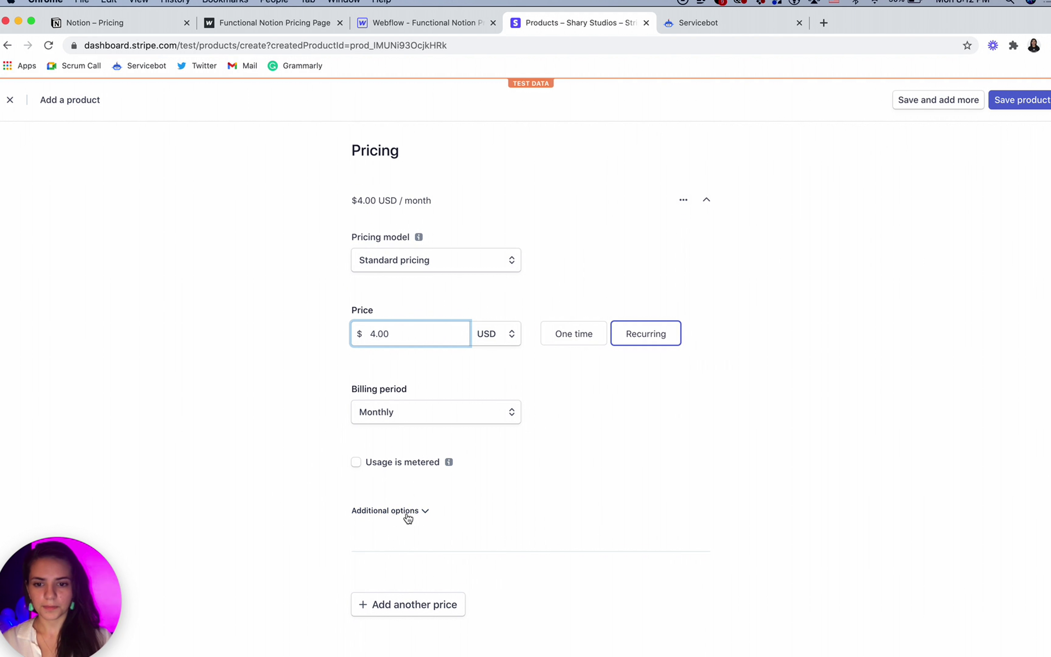
pyautogui.click(408, 516)
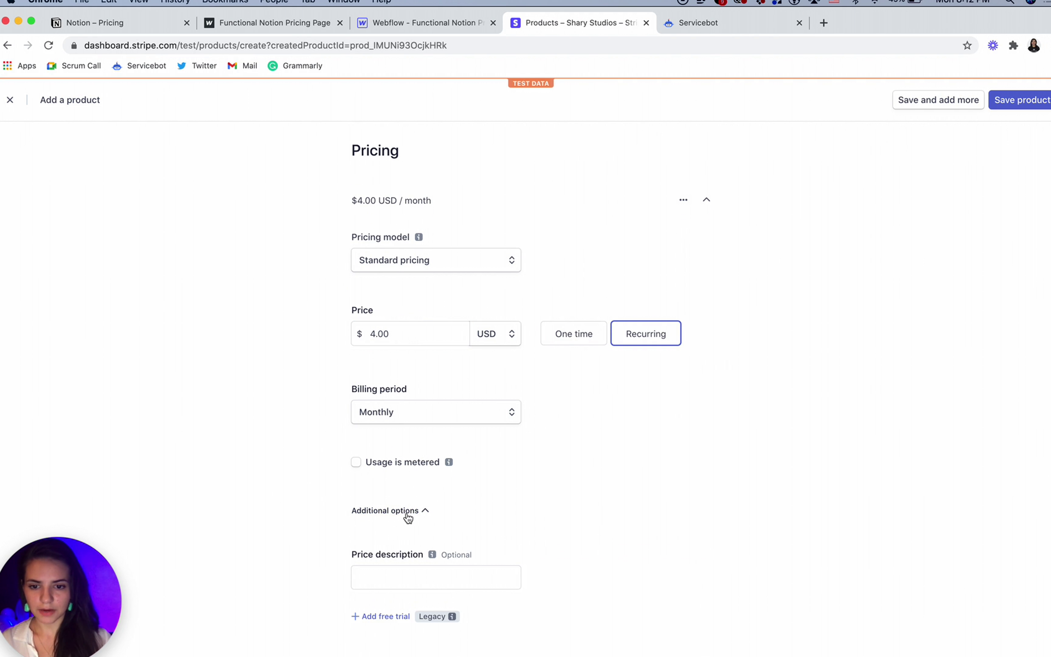
pyautogui.scroll(-2, 407, 518)
pyautogui.click(385, 496)
pyautogui.write('Perso')
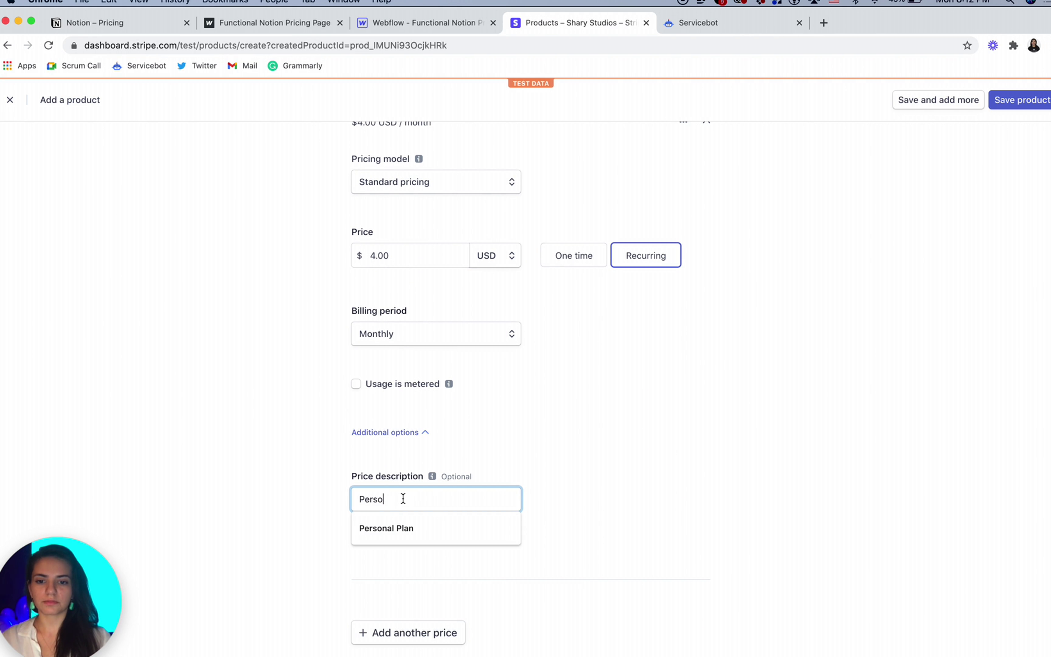
pyautogui.write('nal ')
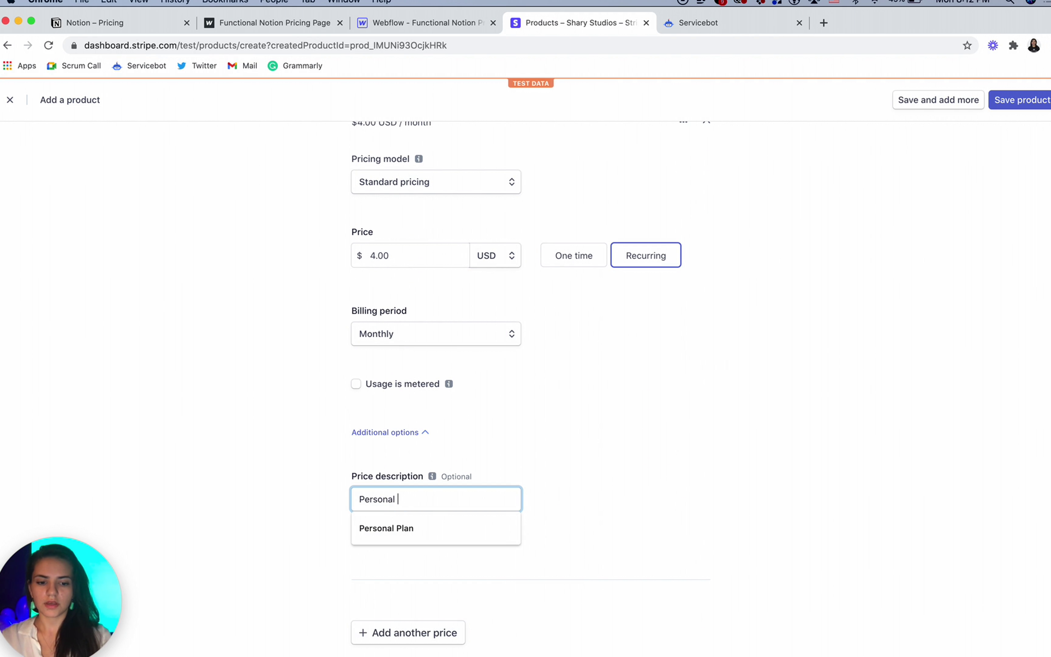
pyautogui.write('Pro Plan')
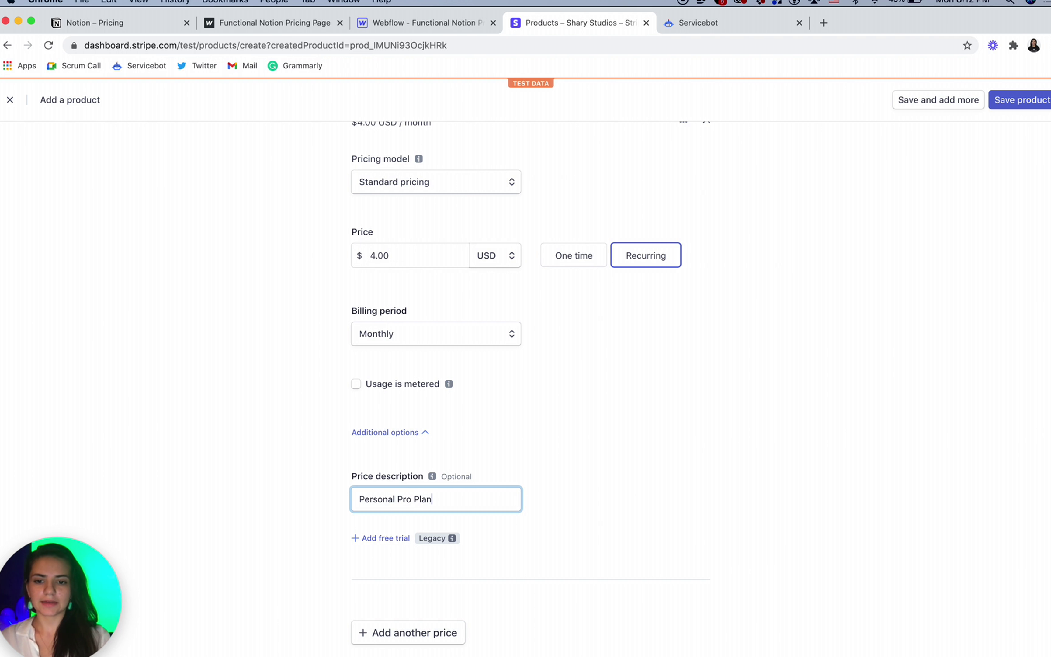
pyautogui.click(930, 104)
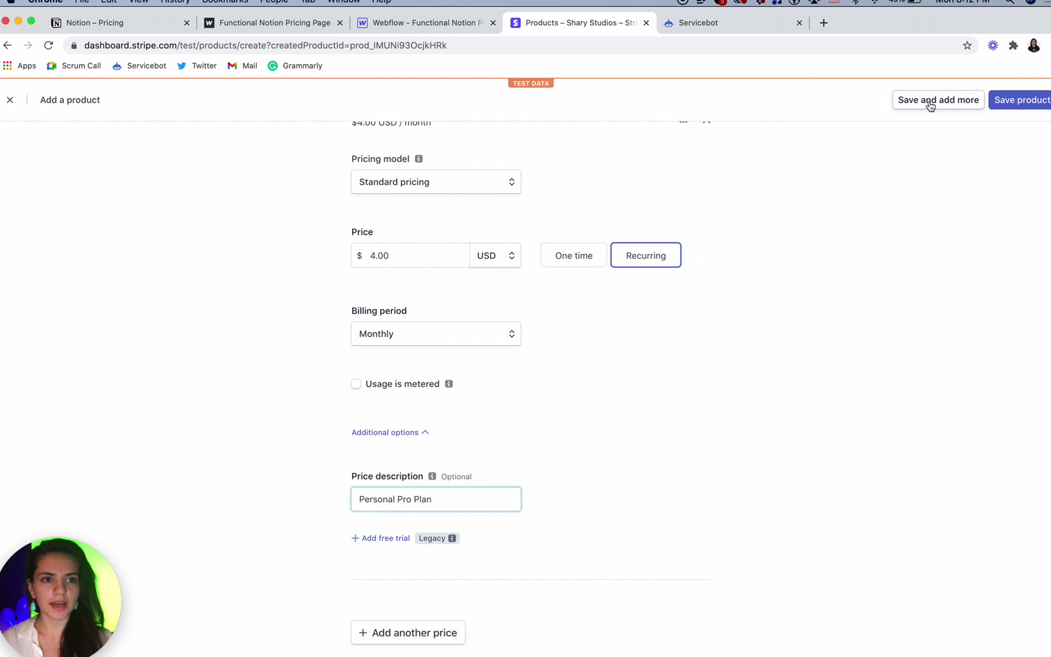
pyautogui.click(931, 104)
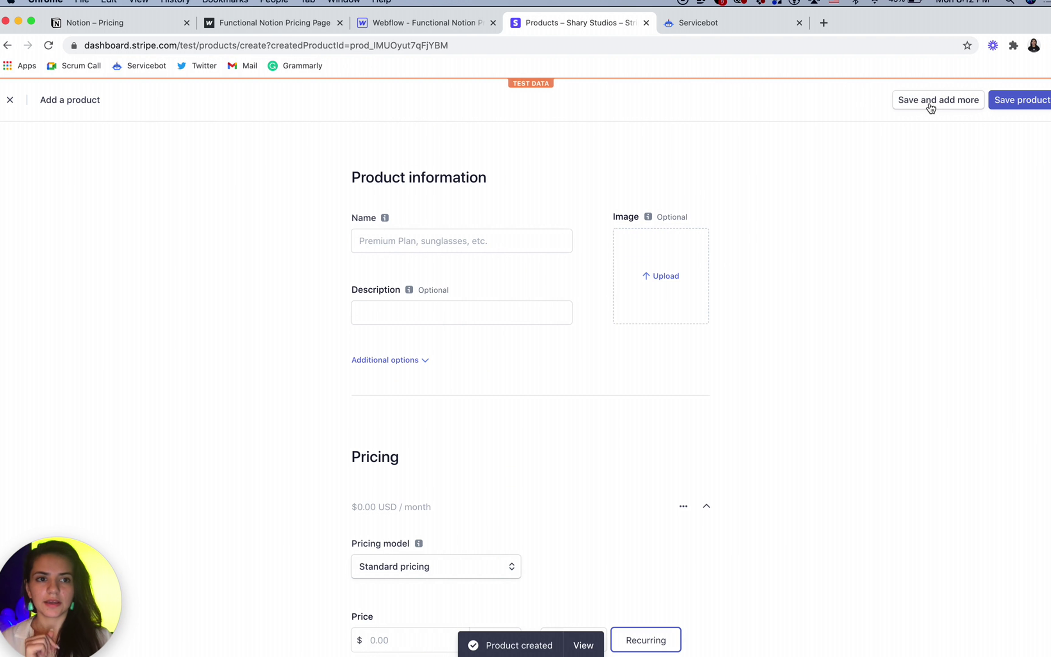
# - Examine the Team and Enterprise plans' per-member pricing on the Webflow pricing page
pyautogui.click(269, 25)
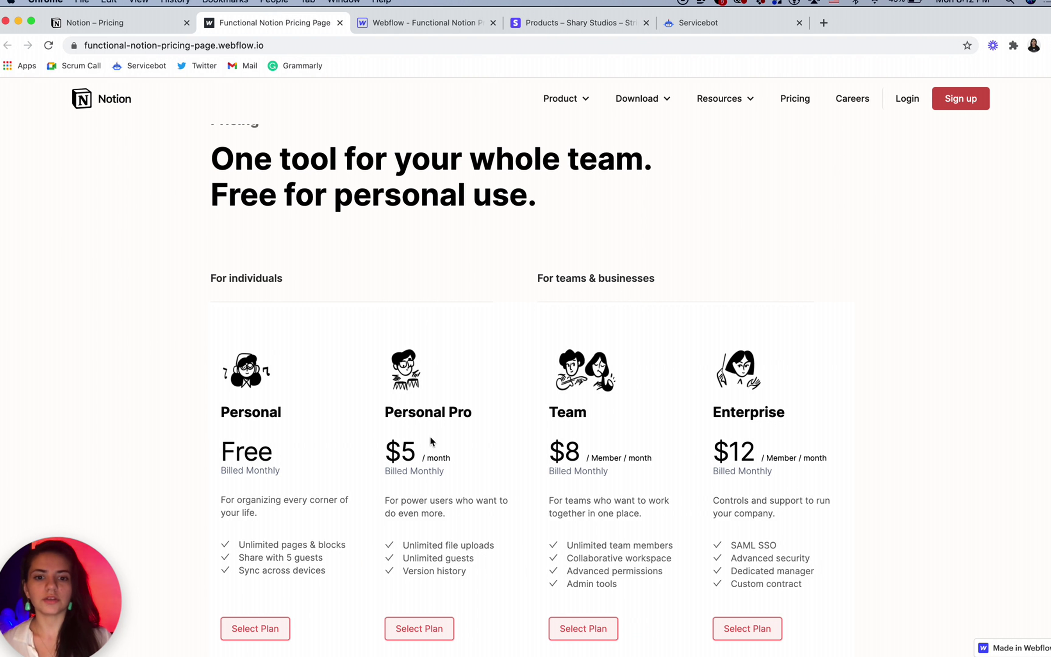
pyautogui.scroll(-2, 429, 436)
pyautogui.scroll(-2, 455, 385)
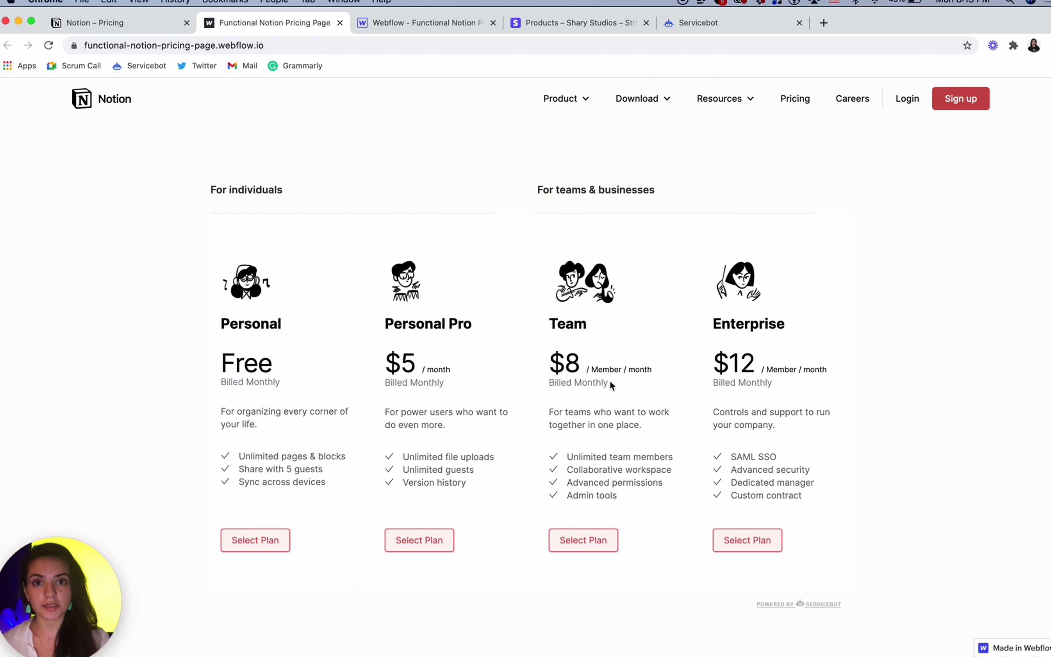
# - Return to Stripe and name the new product Team
pyautogui.click(557, 24)
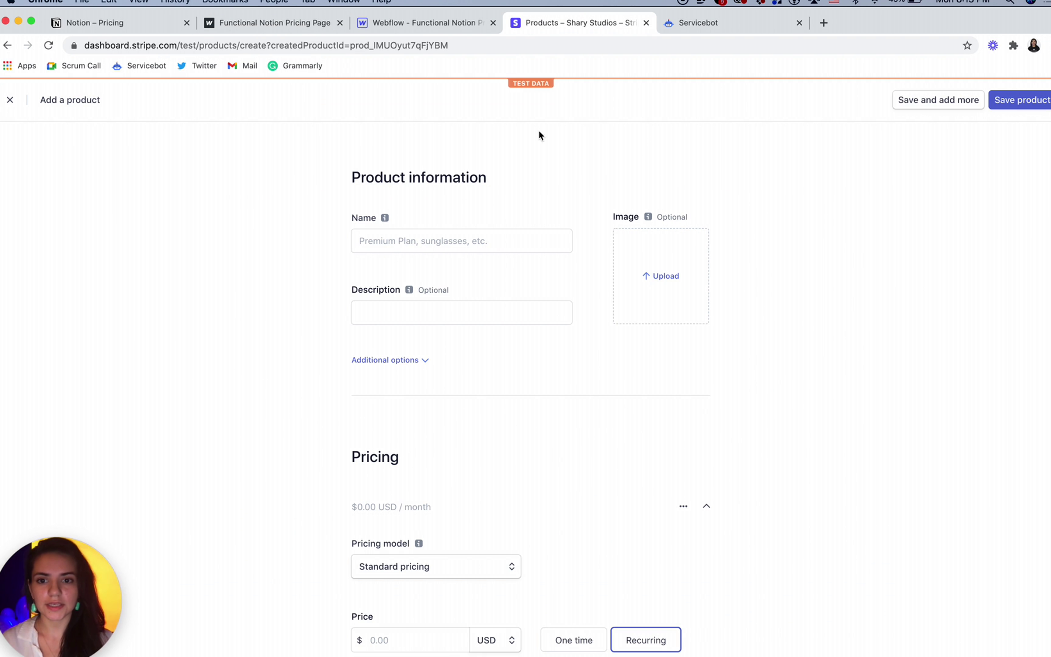
pyautogui.click(361, 240)
pyautogui.write('Team')
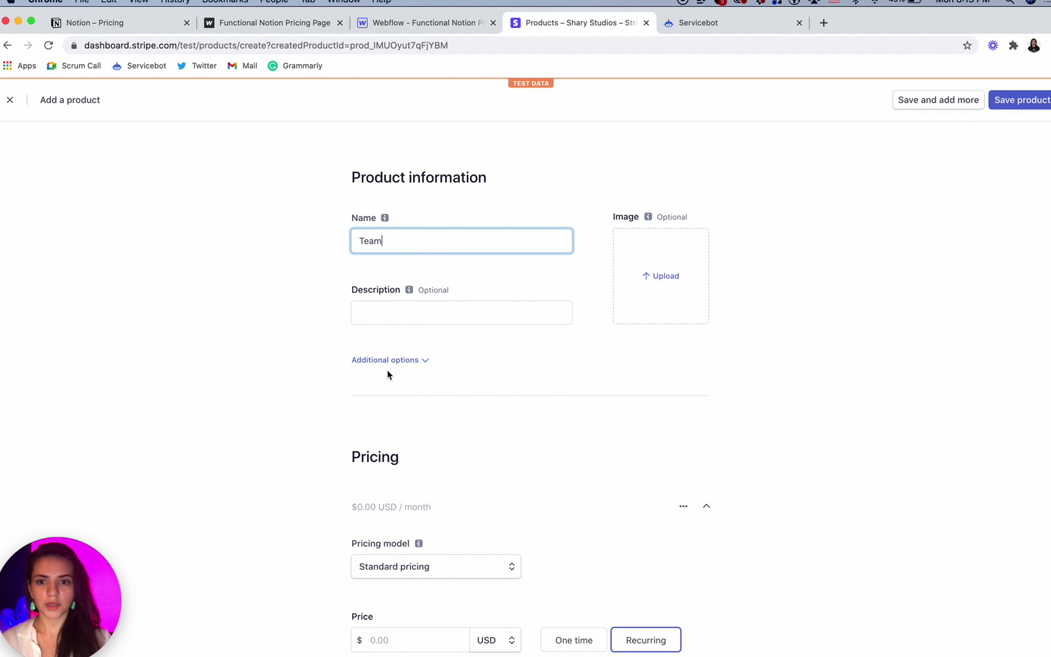
# - Copy the Team plan's tagline from Notion's pricing page into the Stripe product description, and upload the two-person Team illustration
pyautogui.click(387, 312)
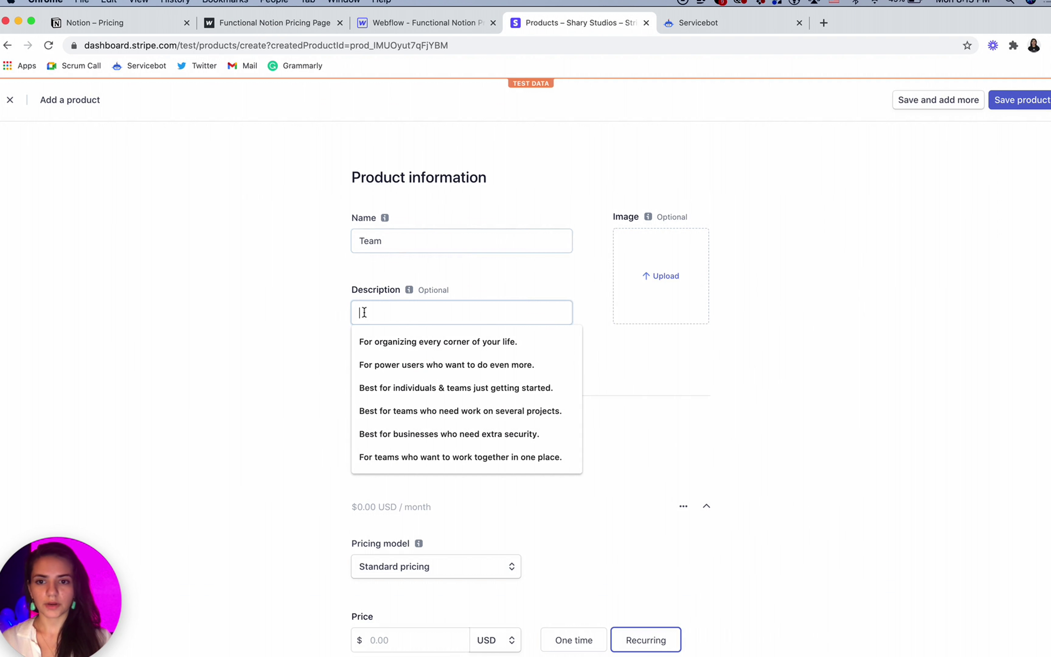
pyautogui.click(72, 23)
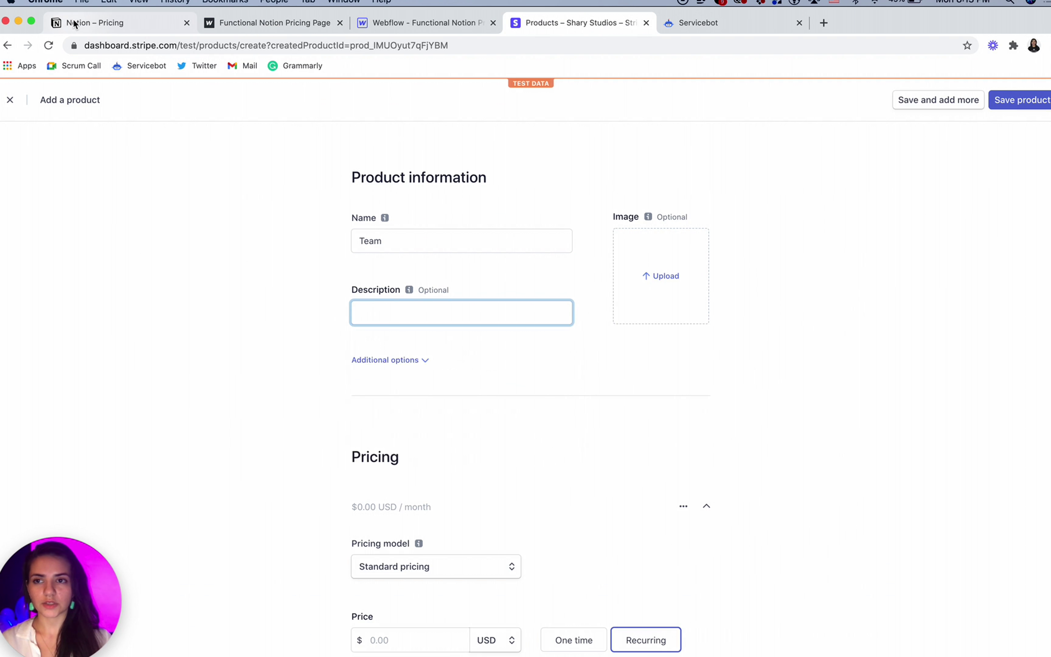
pyautogui.moveTo(661, 484); pyautogui.dragTo(538, 467)
pyautogui.press('super+c')
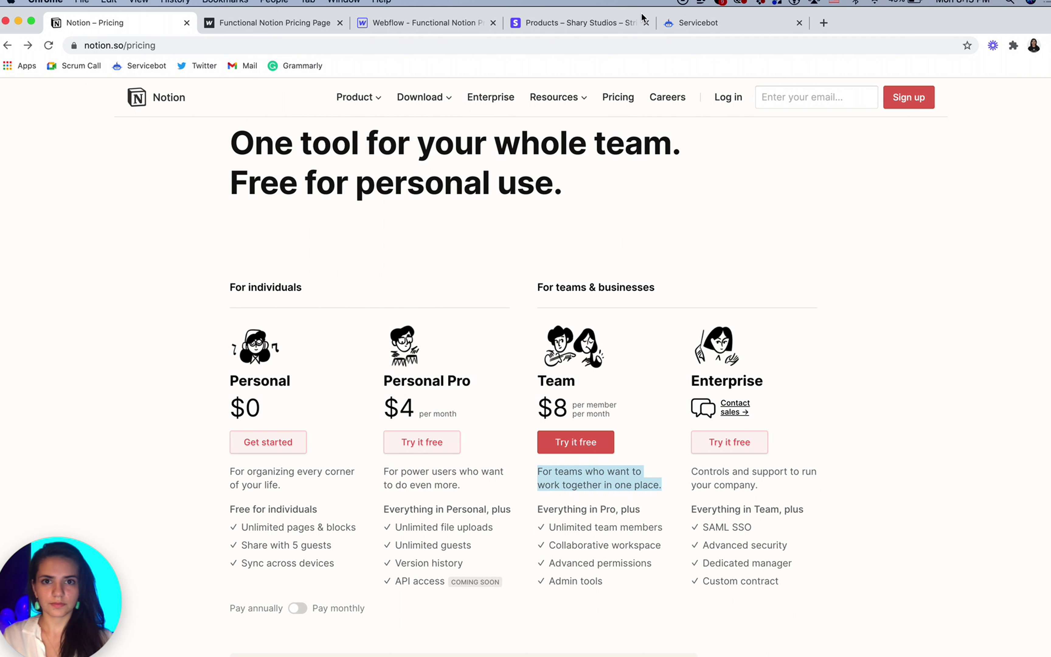
pyautogui.click(562, 22)
pyautogui.press('super+v')
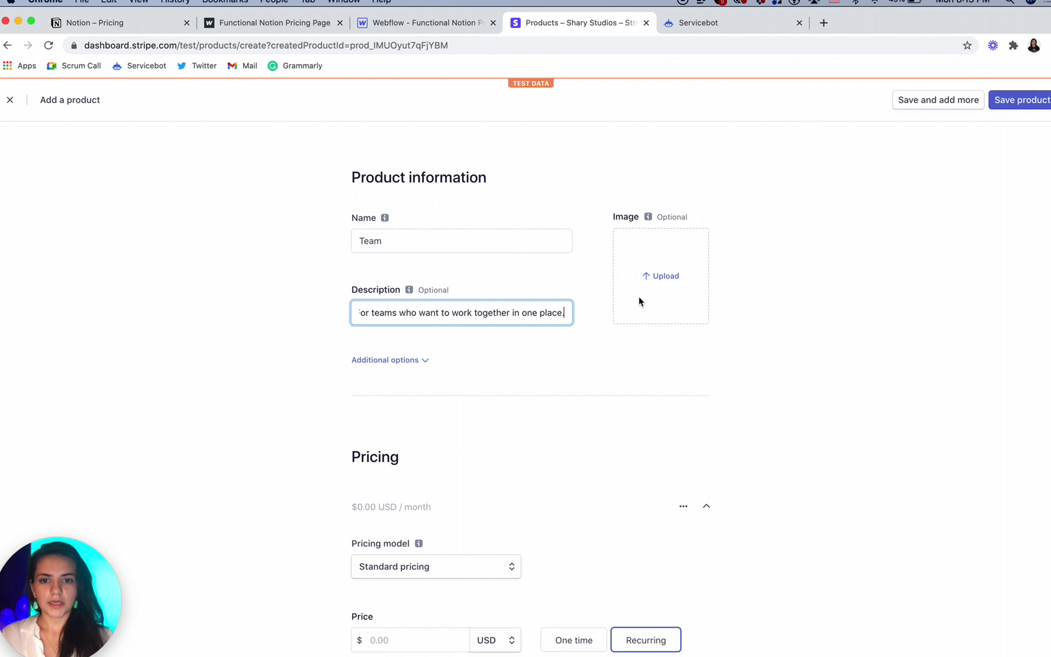
pyautogui.click(673, 279)
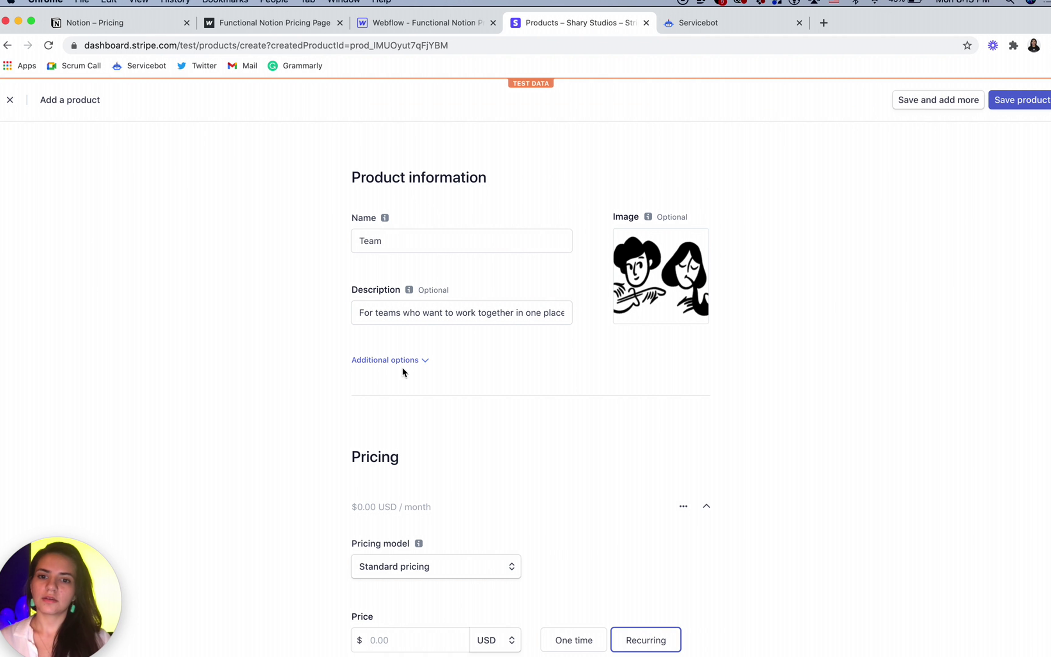
# - Set the Team product's unit label to Member in its additional options
pyautogui.click(394, 364)
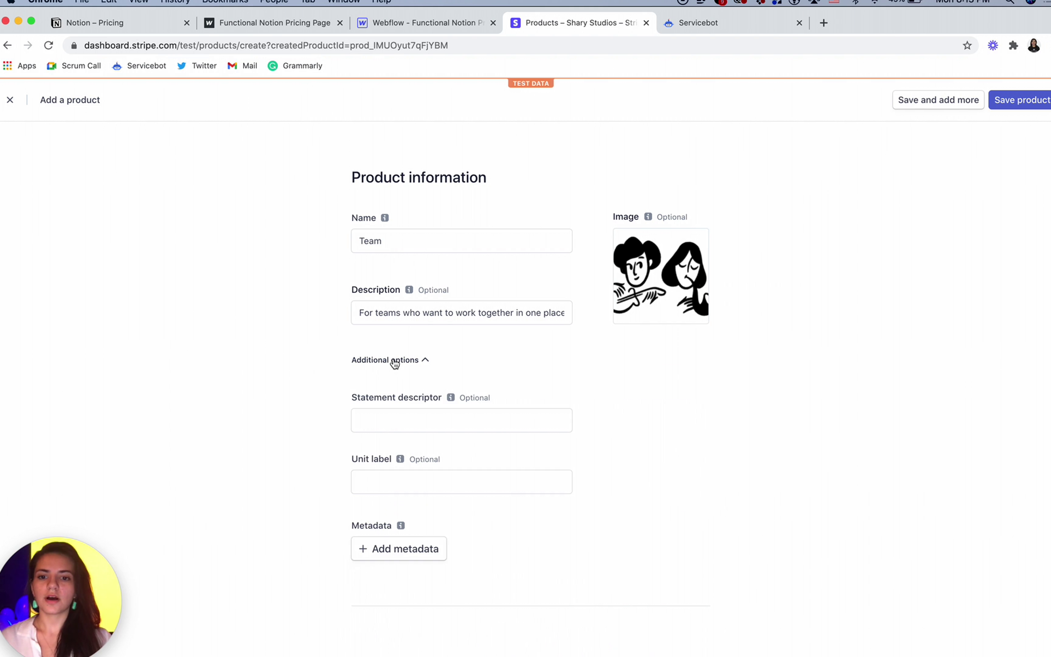
pyautogui.scroll(-3, 395, 363)
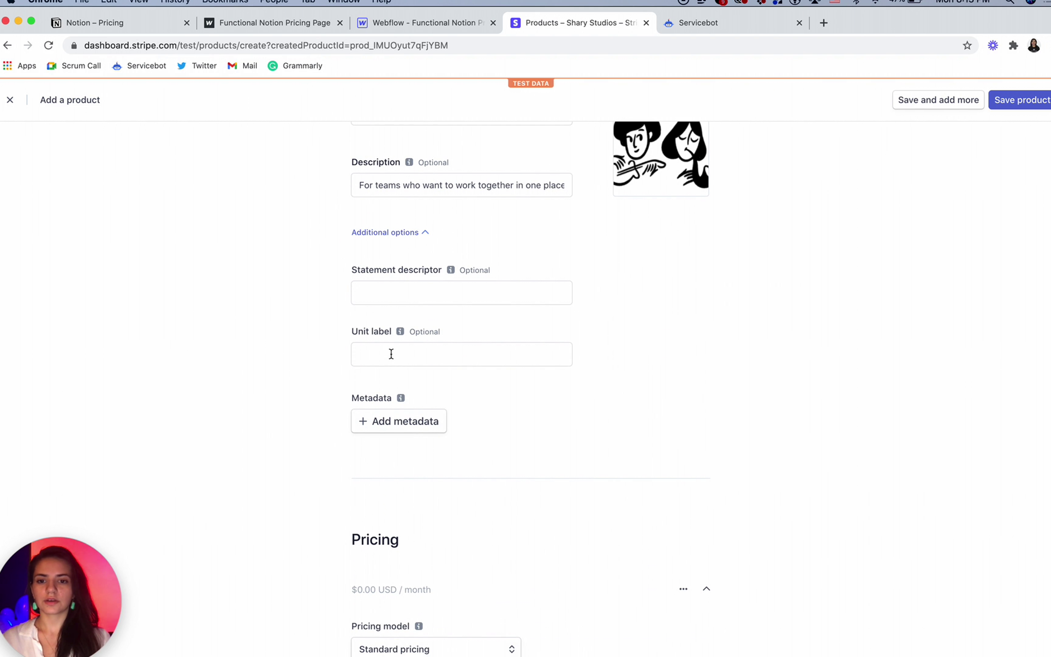
pyautogui.scroll(3, 363, 352)
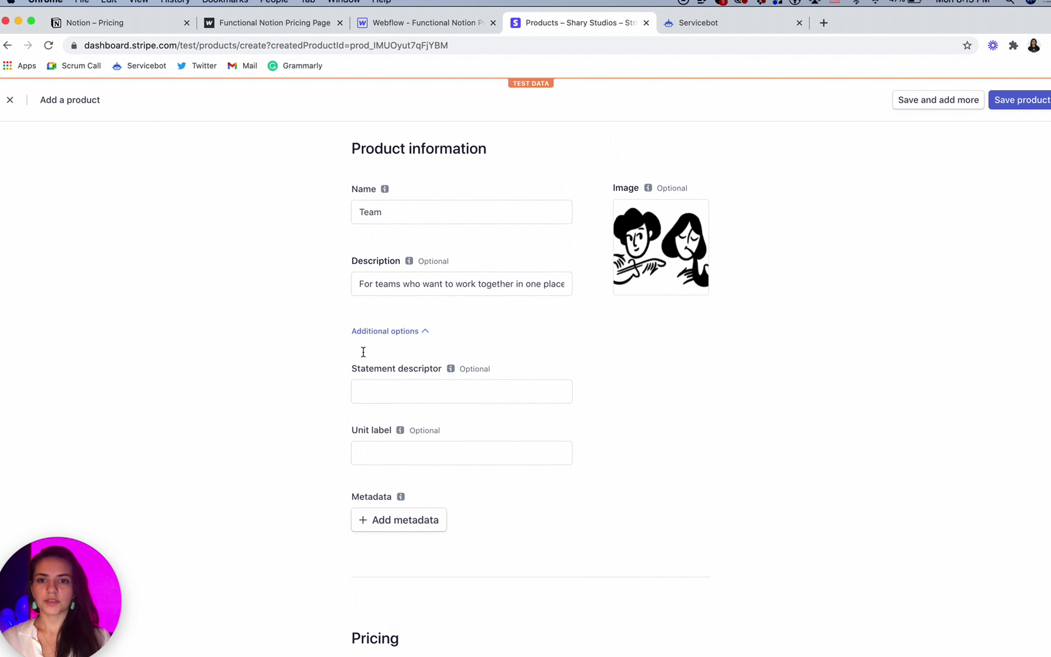
pyautogui.scroll(1, 364, 353)
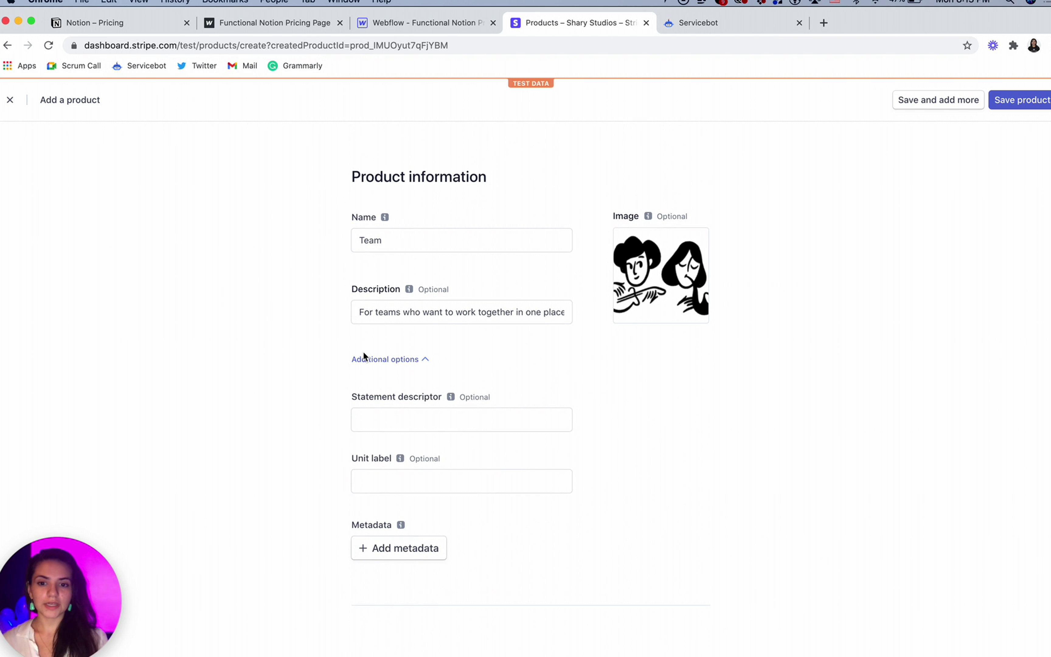
pyautogui.click(391, 487)
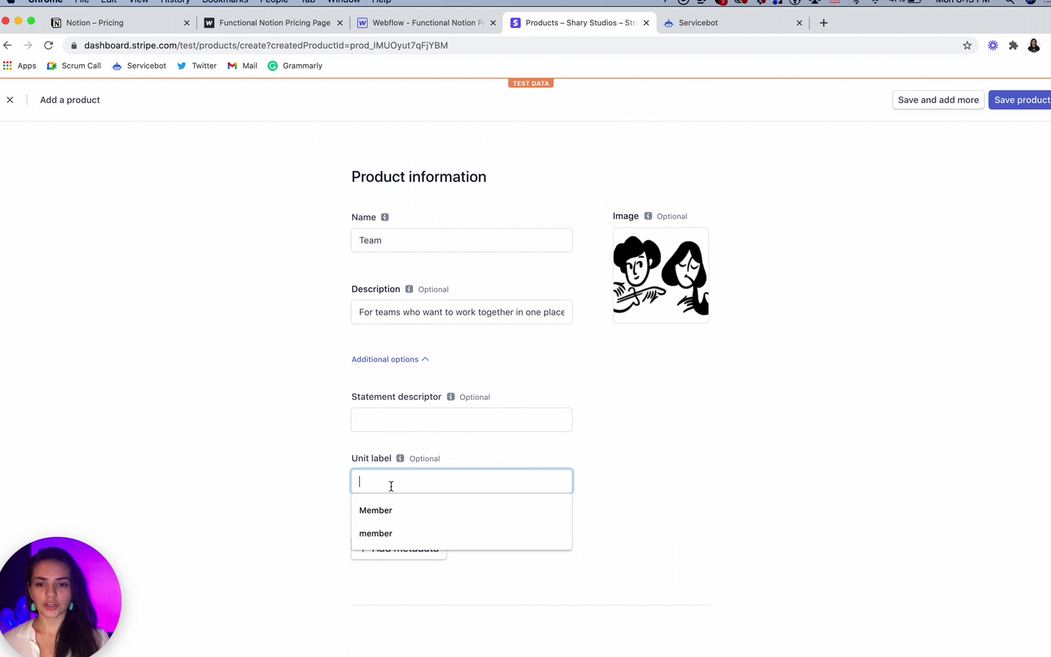
pyautogui.click(381, 512)
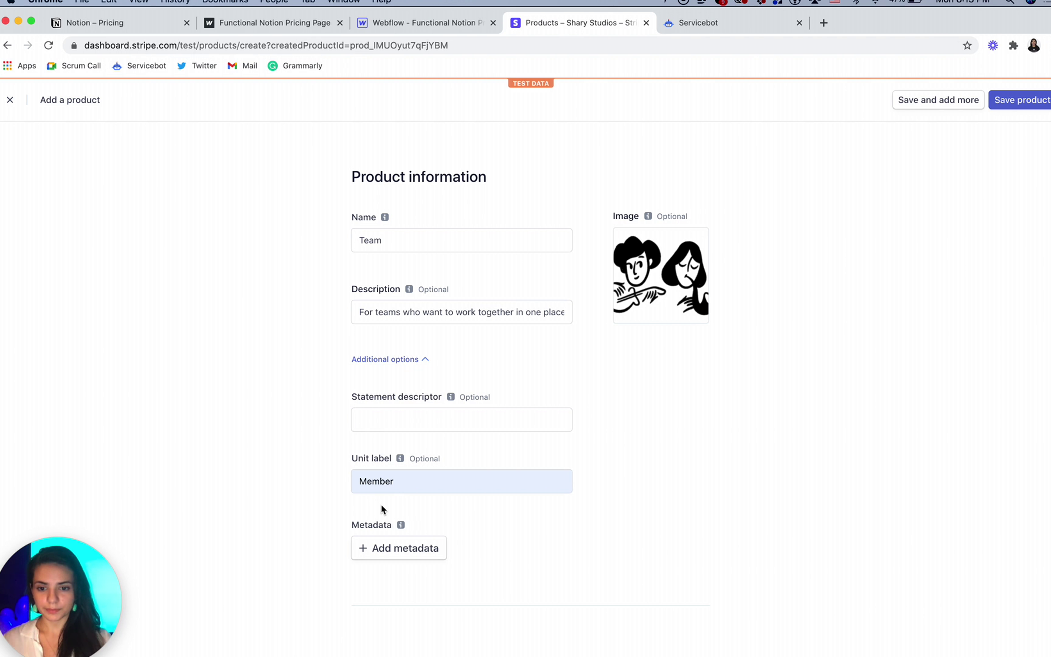
# - Add metadata to the Team product with the key sb_service and the value Notion 3
pyautogui.click(406, 551)
pyautogui.click(406, 550)
pyautogui.click(381, 578)
pyautogui.click(498, 552)
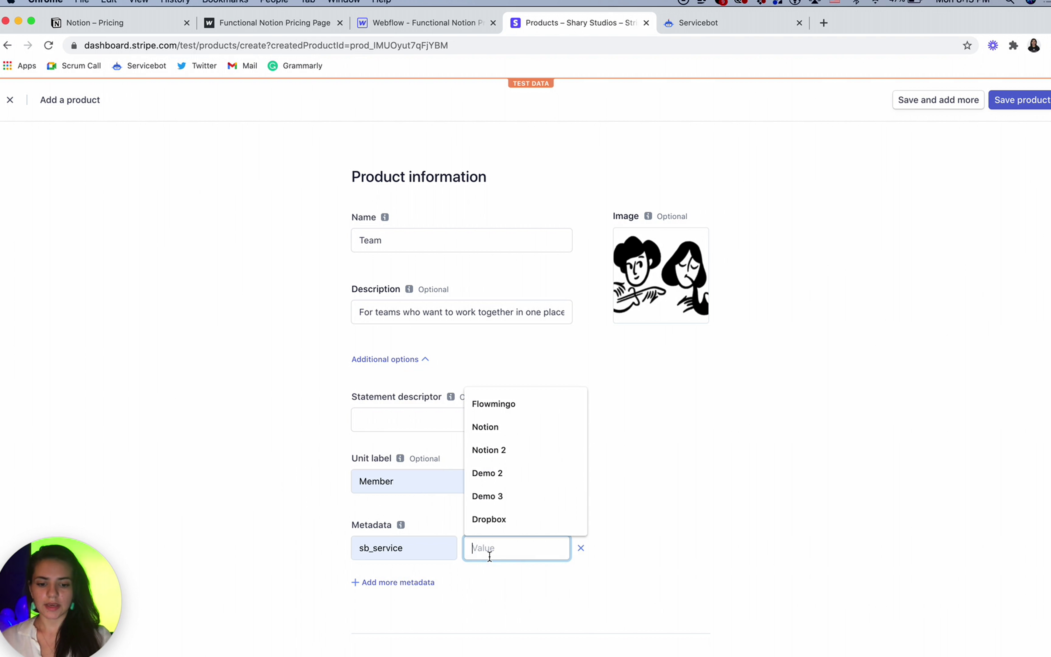
pyautogui.write('Notion')
pyautogui.click(496, 625)
# - Add a second metadata entry to the Team product with the key sb_tier and the value Team
pyautogui.click(398, 582)
pyautogui.click(365, 546)
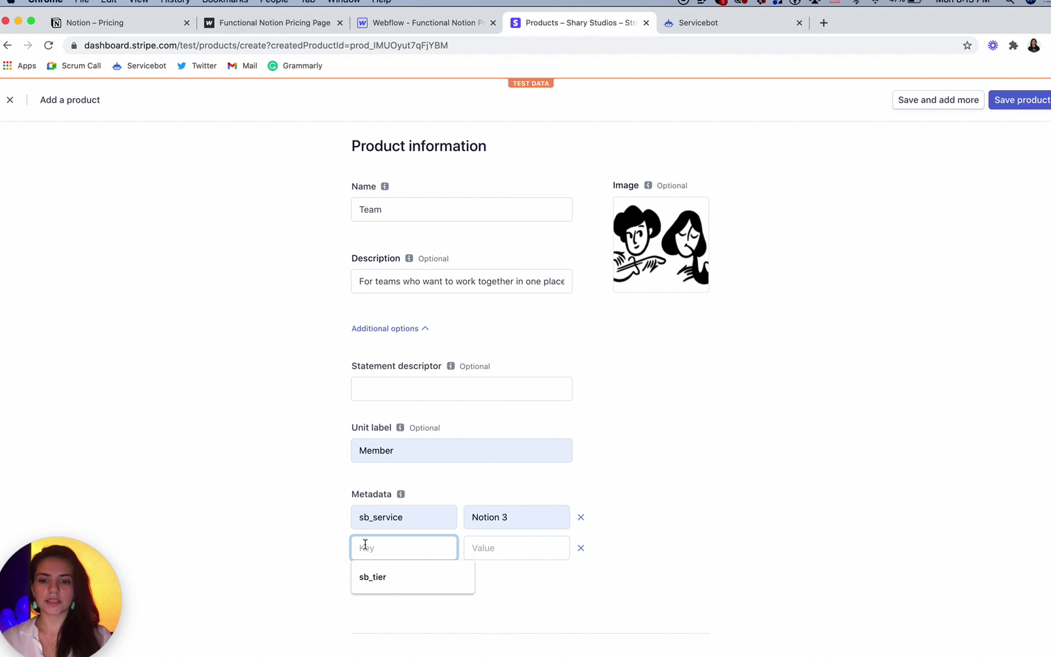
pyautogui.click(382, 577)
pyautogui.click(514, 554)
pyautogui.click(483, 519)
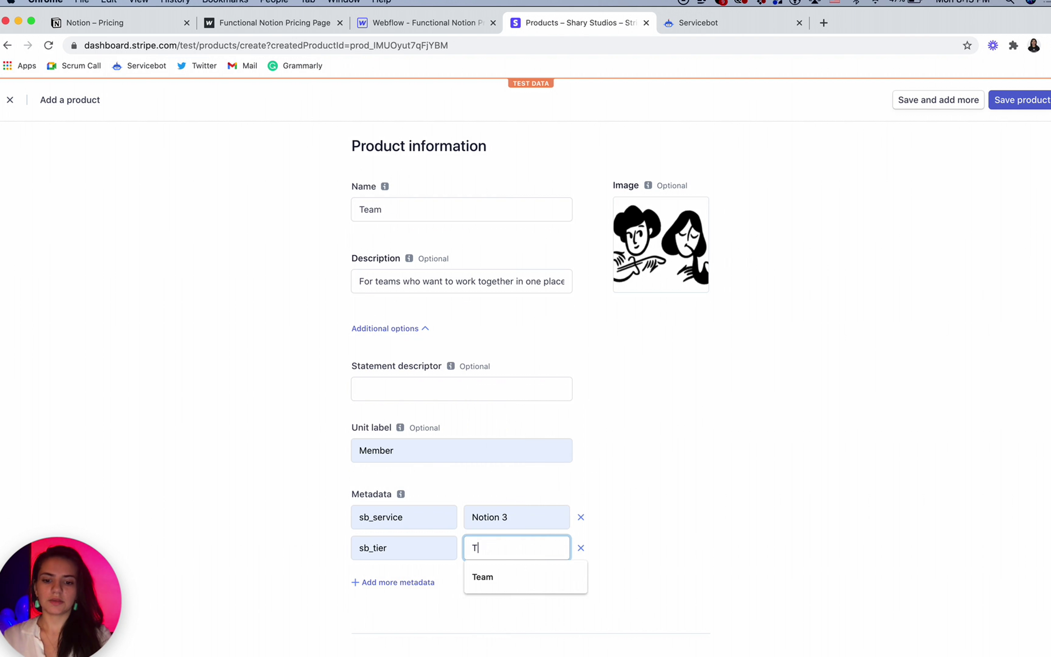
# - Set the Team product's recurring monthly price to 8.00 USD
pyautogui.scroll(-10, 782, 478)
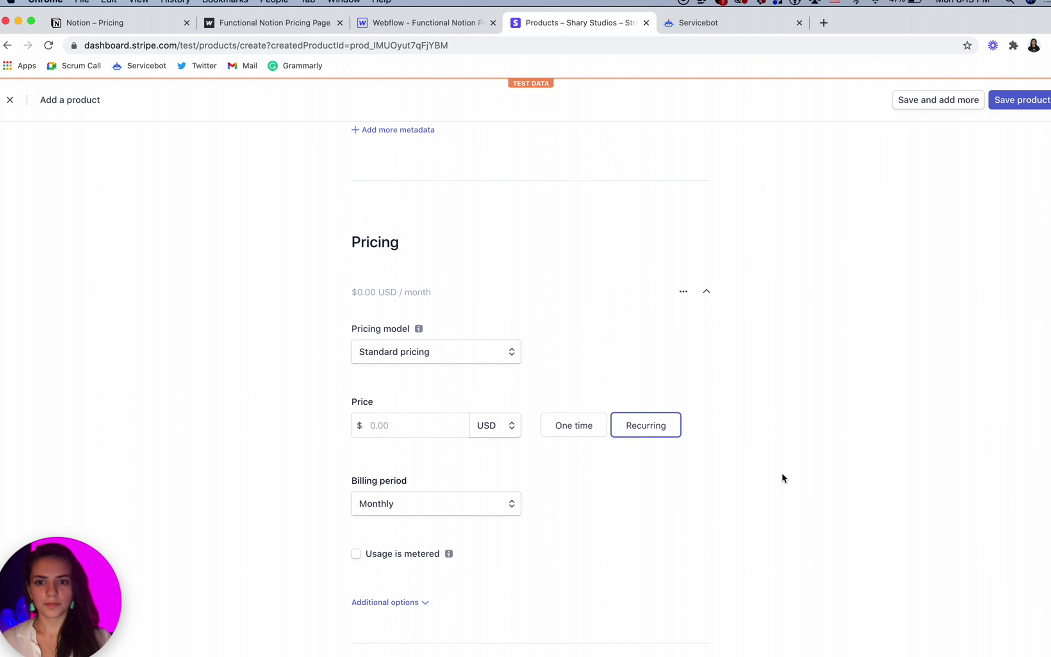
pyautogui.click(410, 419)
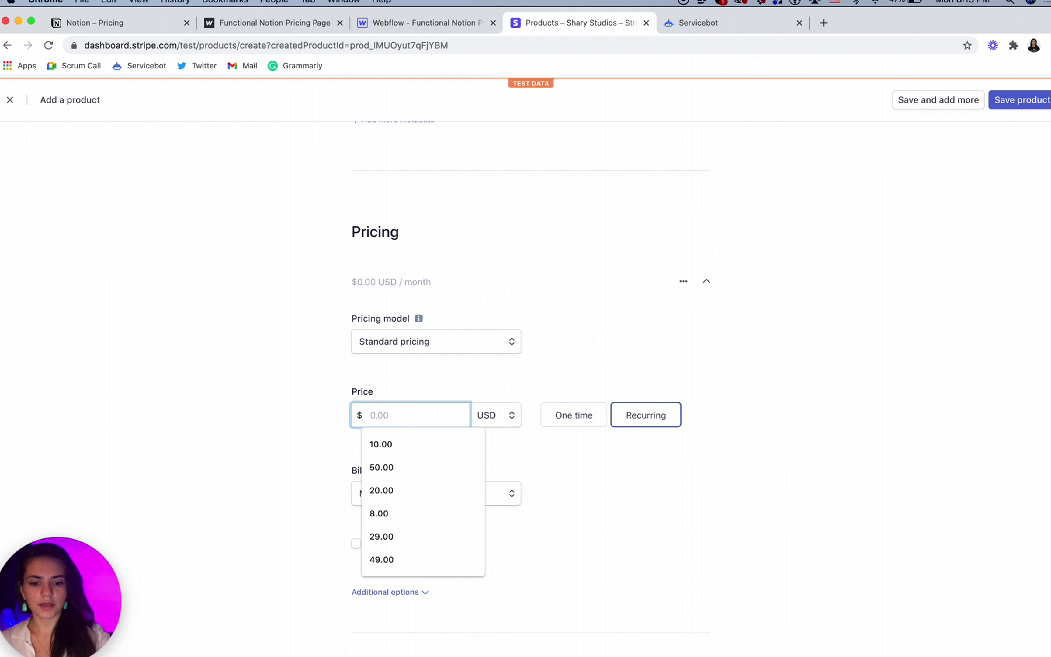
pyautogui.write('8')
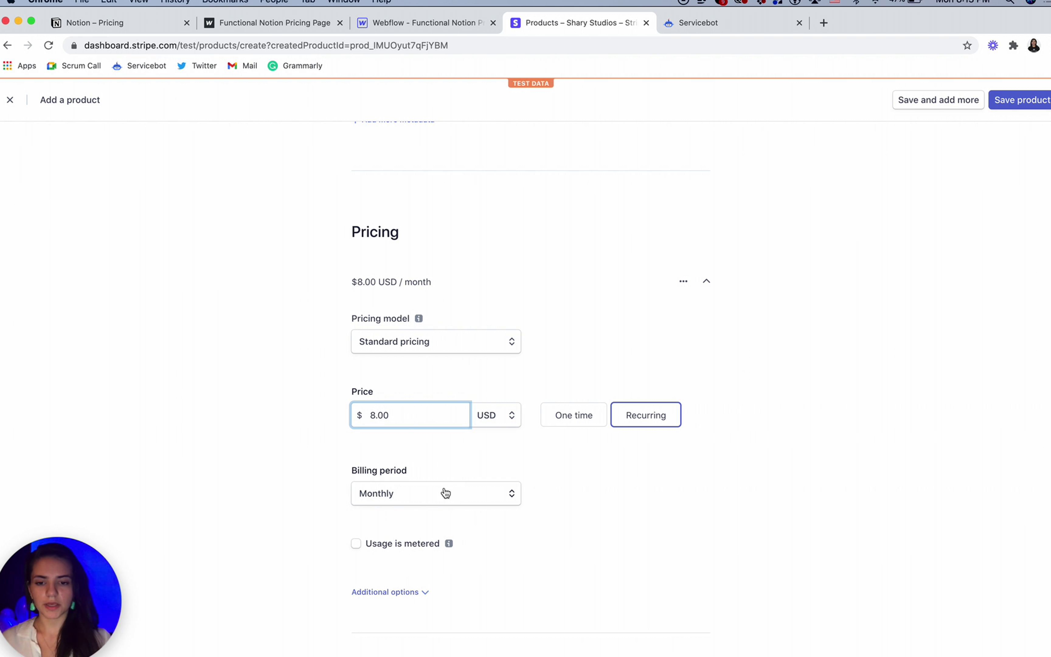
# - Set the price description to Team Plan, and save the product while continuing with another new one
pyautogui.scroll(-2, 544, 458)
pyautogui.click(396, 515)
pyautogui.scroll(-3, 387, 577)
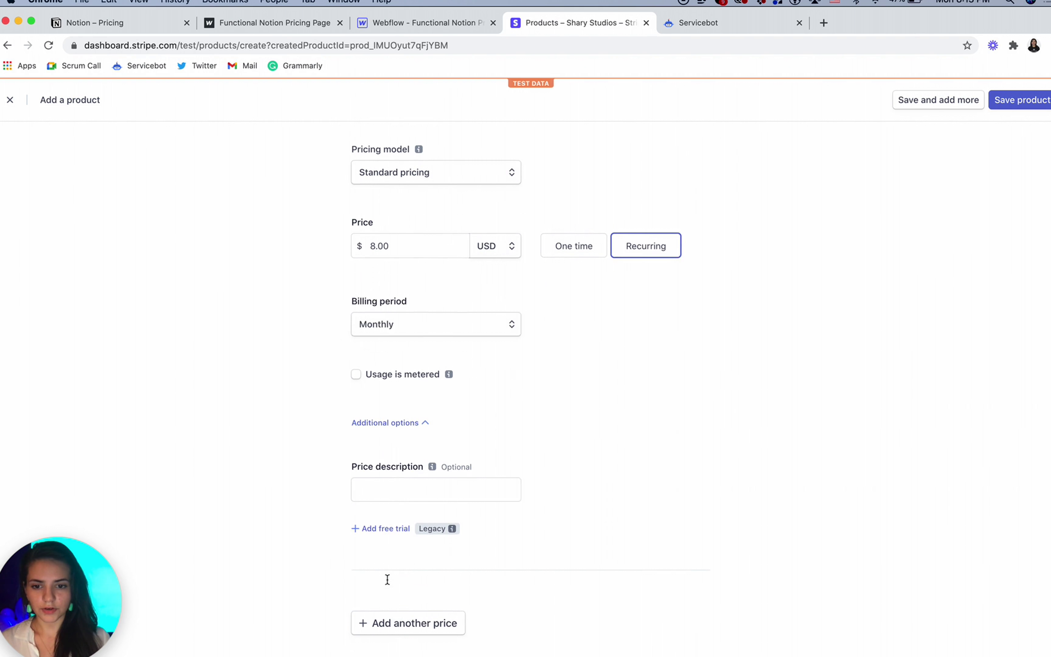
pyautogui.click(381, 471)
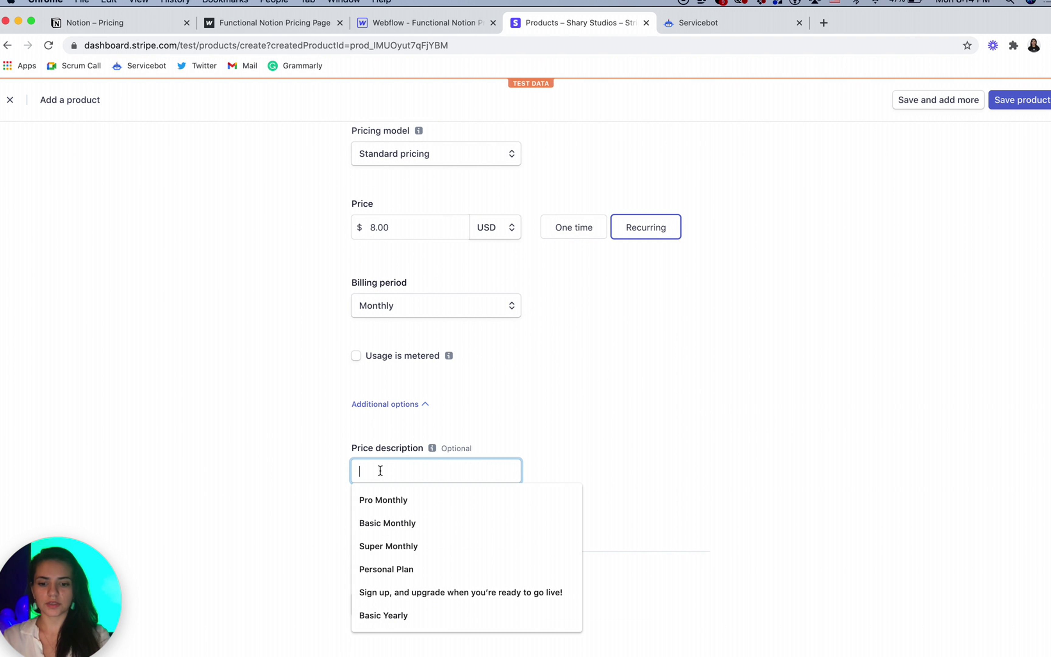
pyautogui.write('Team Plan')
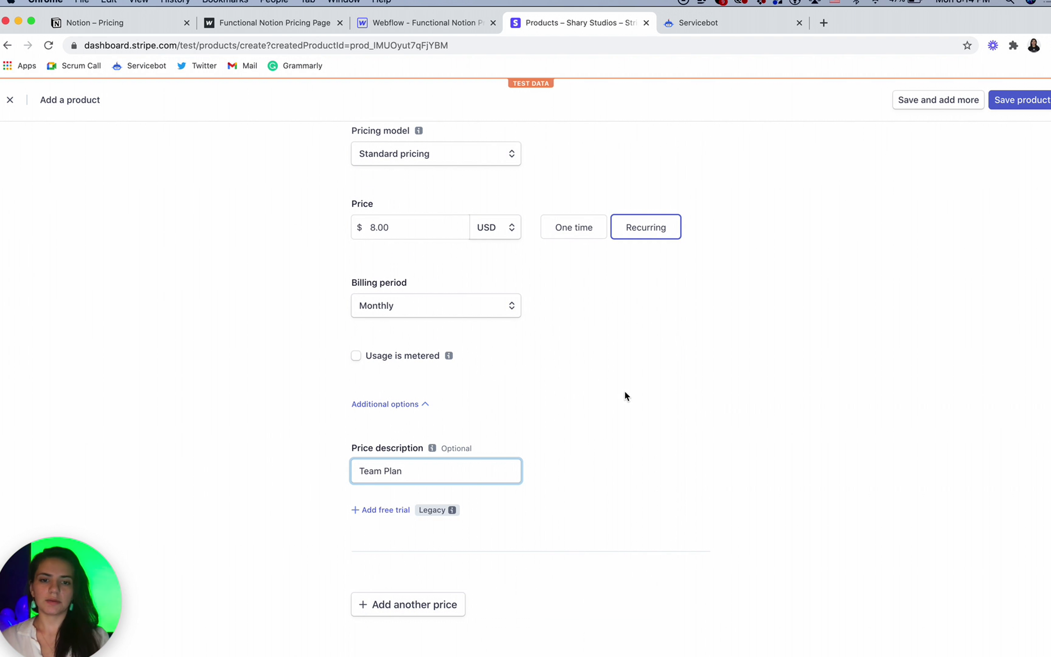
pyautogui.click(915, 102)
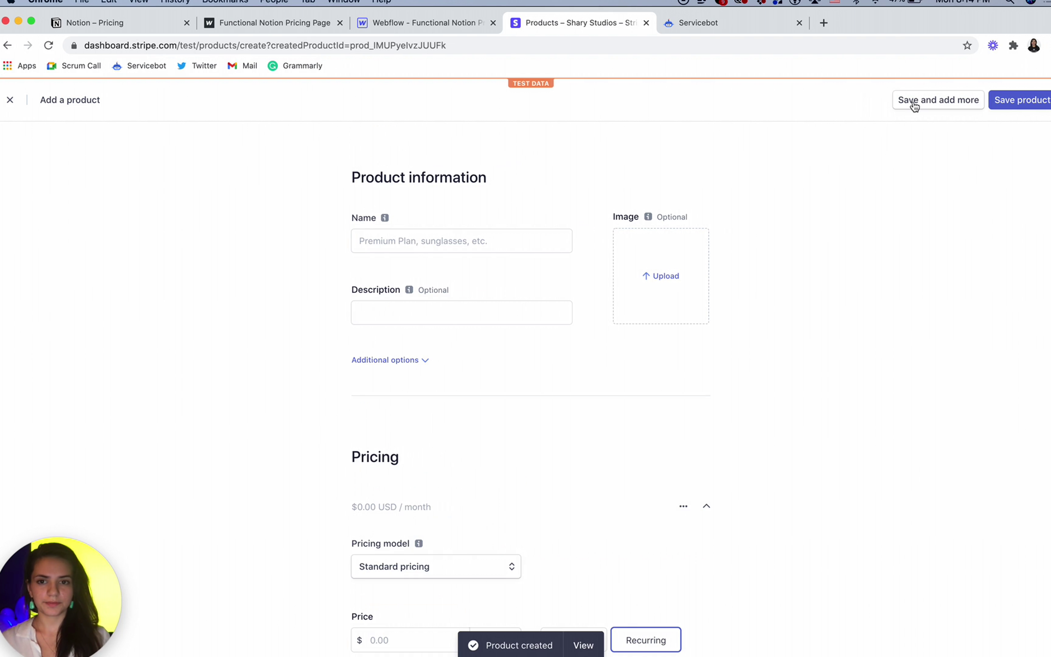
# - Name the new product Enterprise
pyautogui.click(399, 238)
pyautogui.write('Enterprise')
pyautogui.click(381, 273)
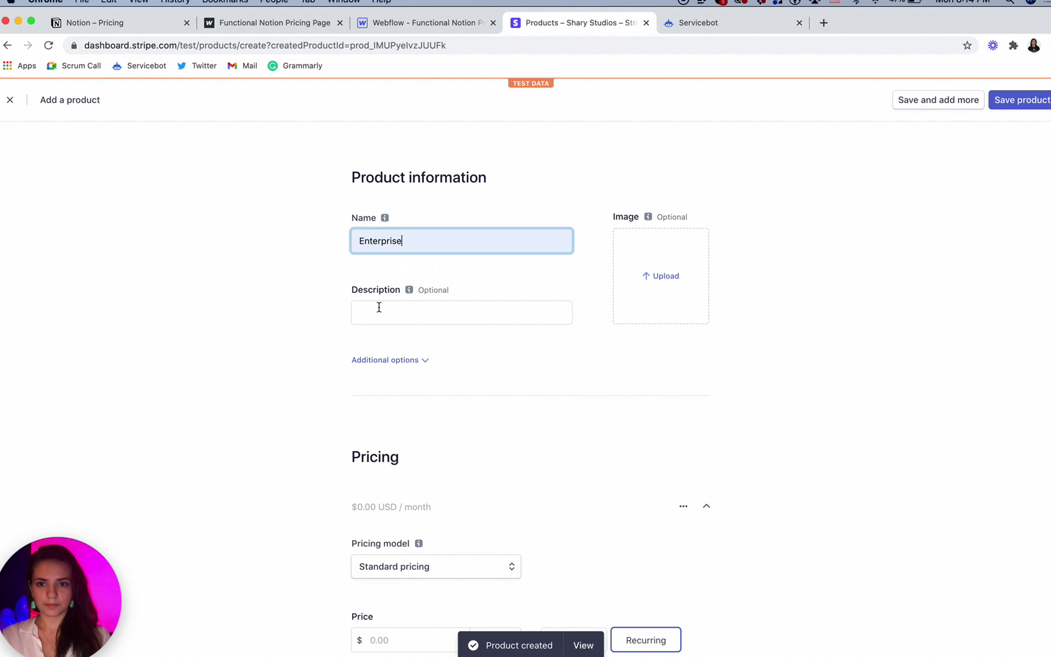
# - Copy the Enterprise tagline from Notion's pricing page into the Stripe product description, and upload the Enterprise illustration
pyautogui.click(118, 24)
pyautogui.moveTo(762, 485); pyautogui.dragTo(690, 477)
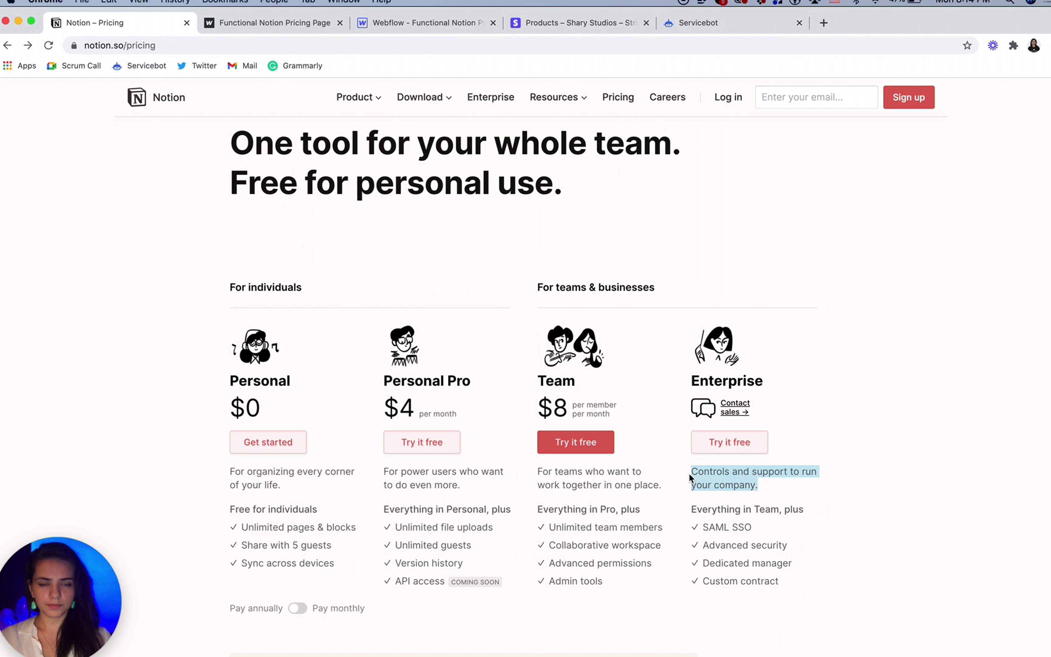
pyautogui.click(573, 22)
pyautogui.click(449, 314)
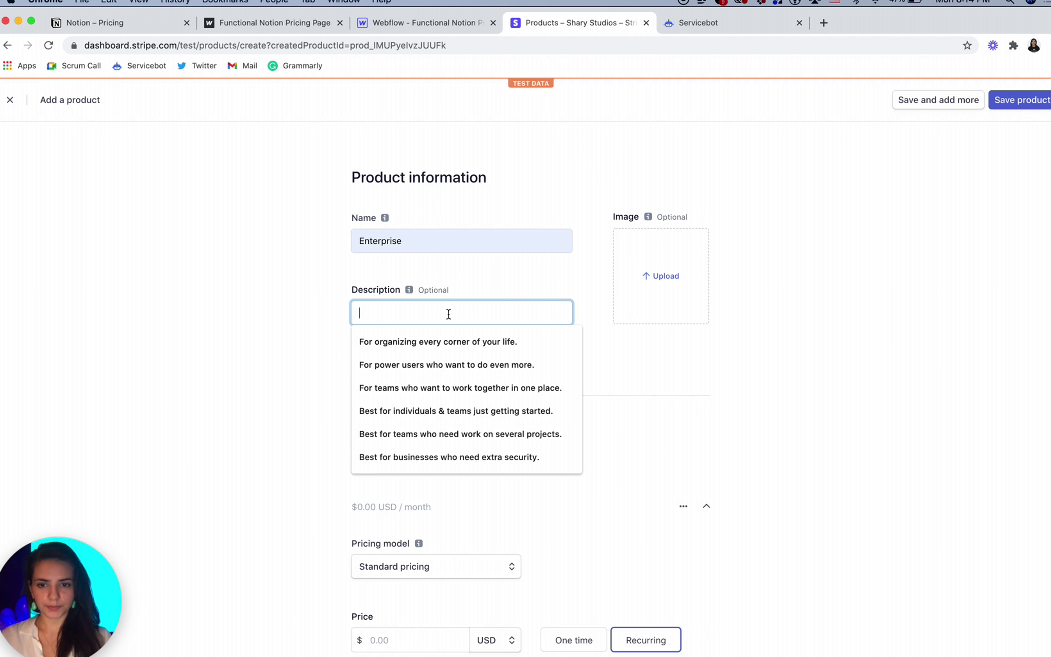
pyautogui.press('cmd+v')
pyautogui.click(639, 260)
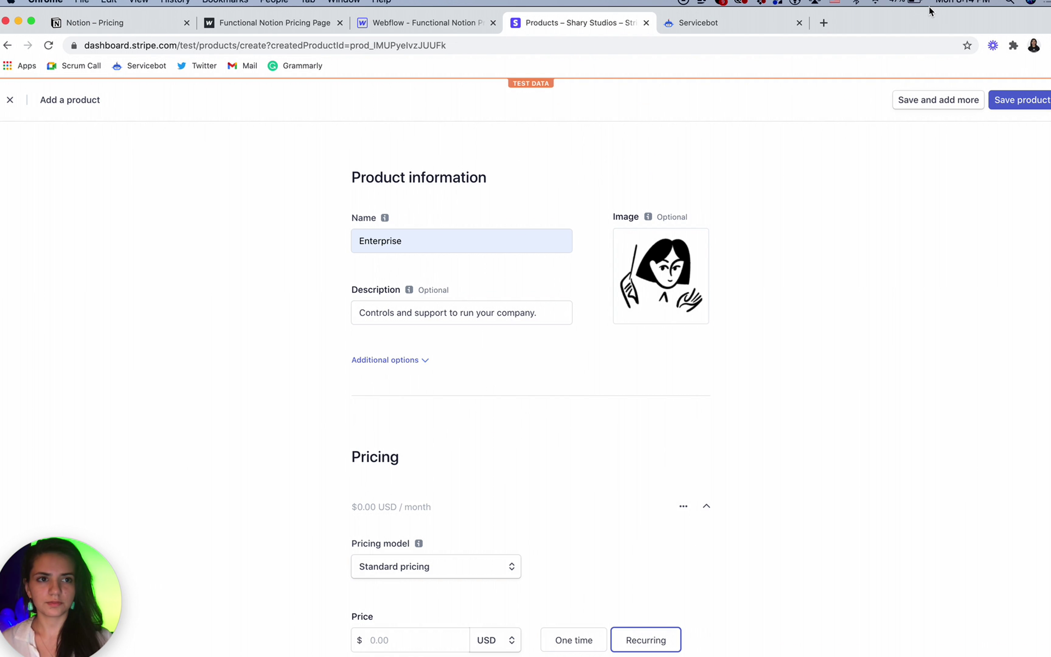
# - Set the Enterprise product's unit label to Member in its additional options
pyautogui.click(387, 362)
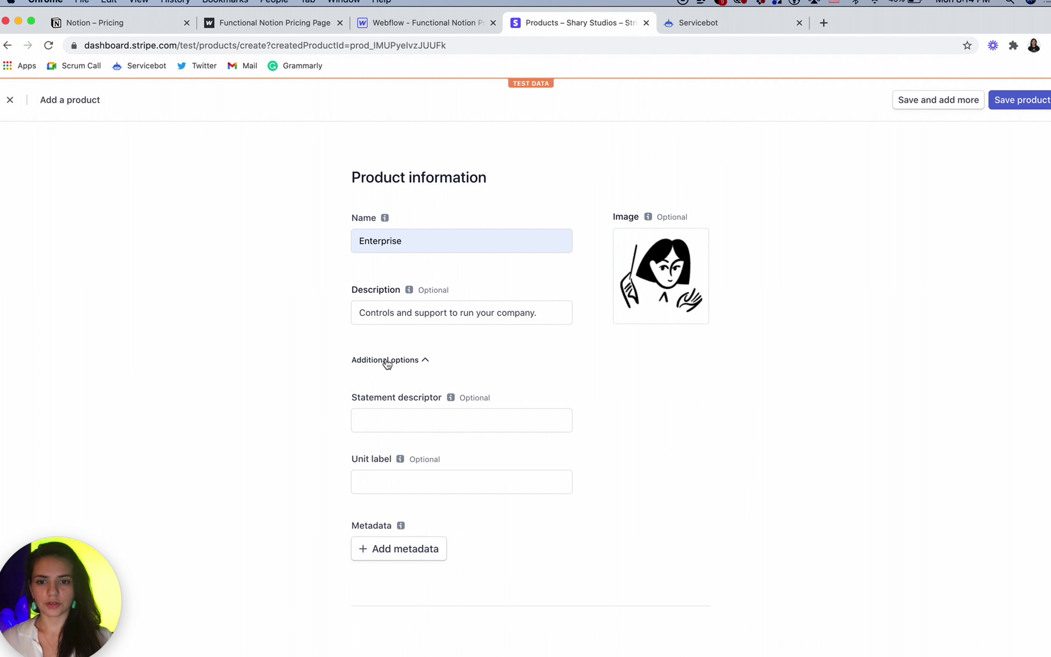
pyautogui.scroll(-3, 632, 403)
pyautogui.click(443, 375)
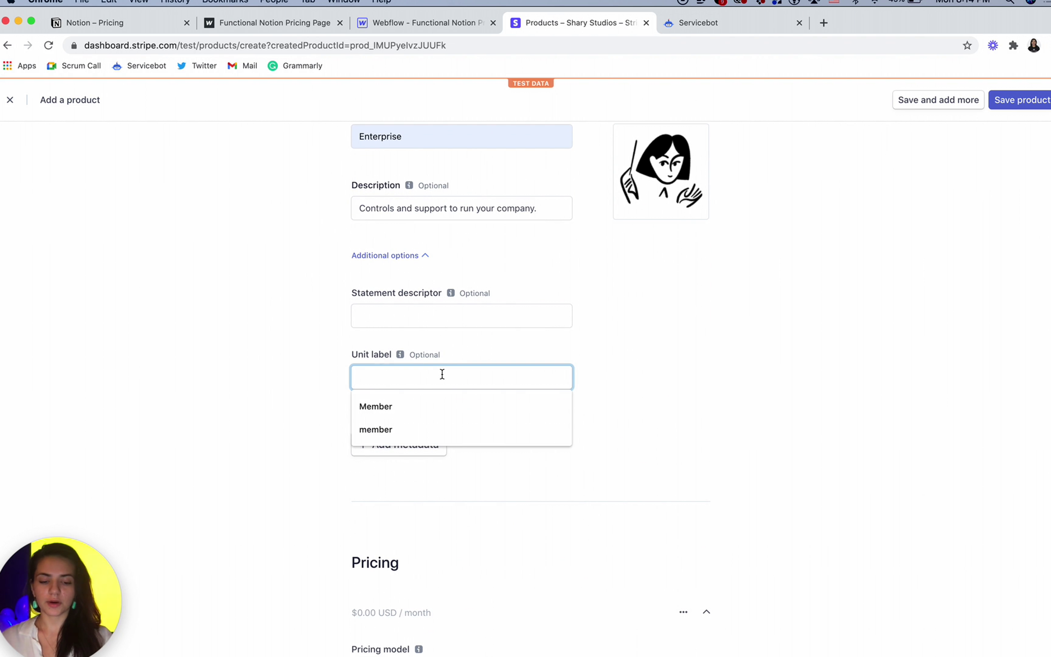
pyautogui.click(385, 404)
pyautogui.click(476, 406)
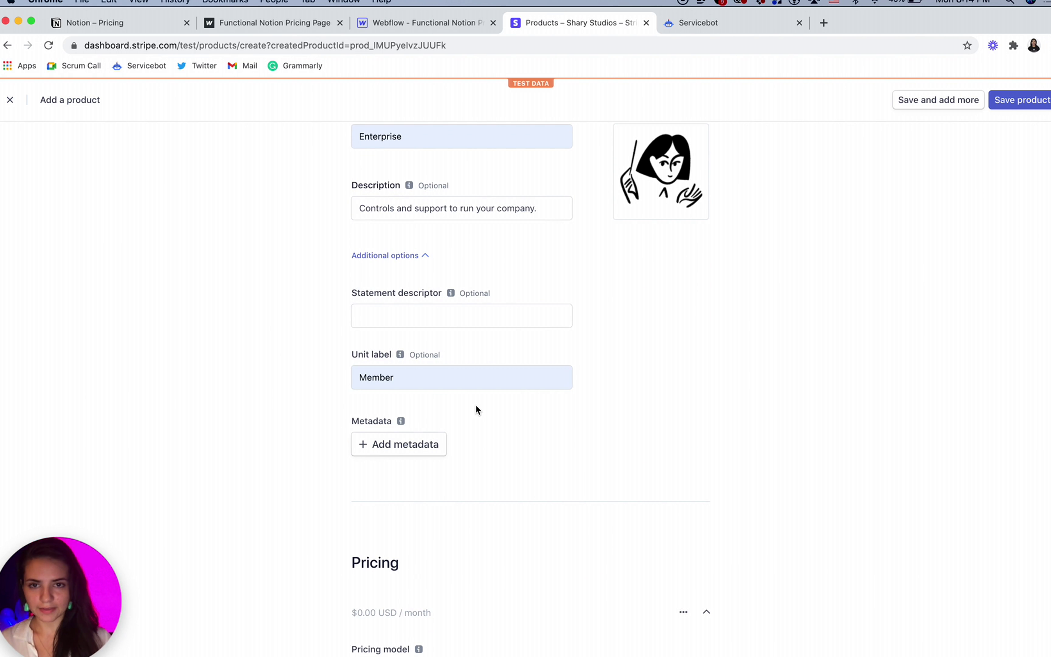
# - Add metadata to the Enterprise product with the key sb_service and the value Notion 3
pyautogui.click(419, 444)
pyautogui.click(419, 440)
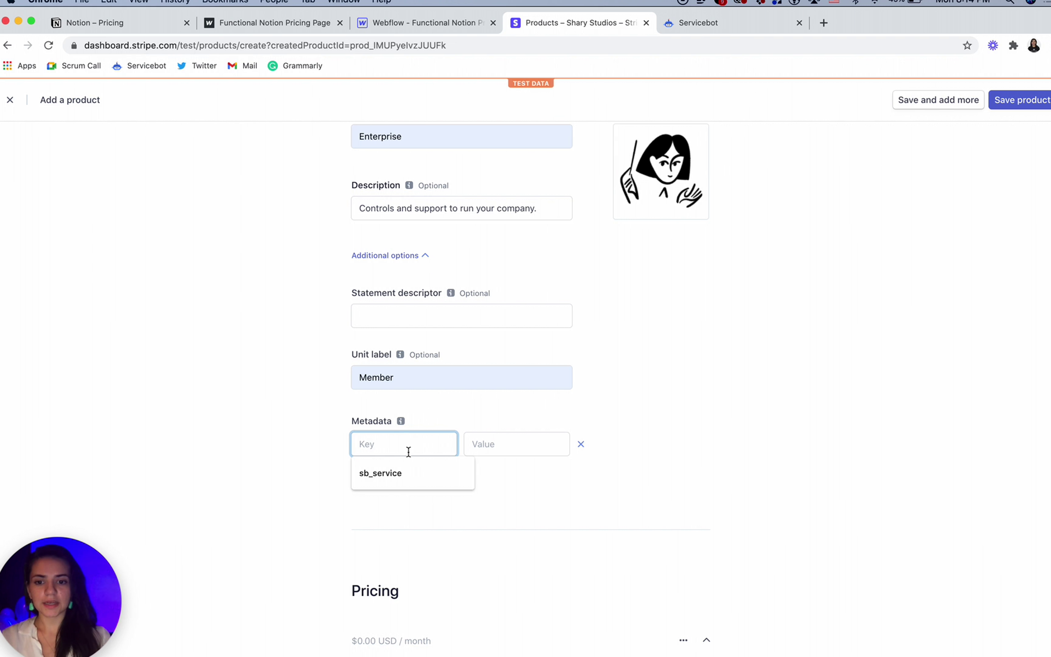
pyautogui.click(370, 478)
pyautogui.click(512, 443)
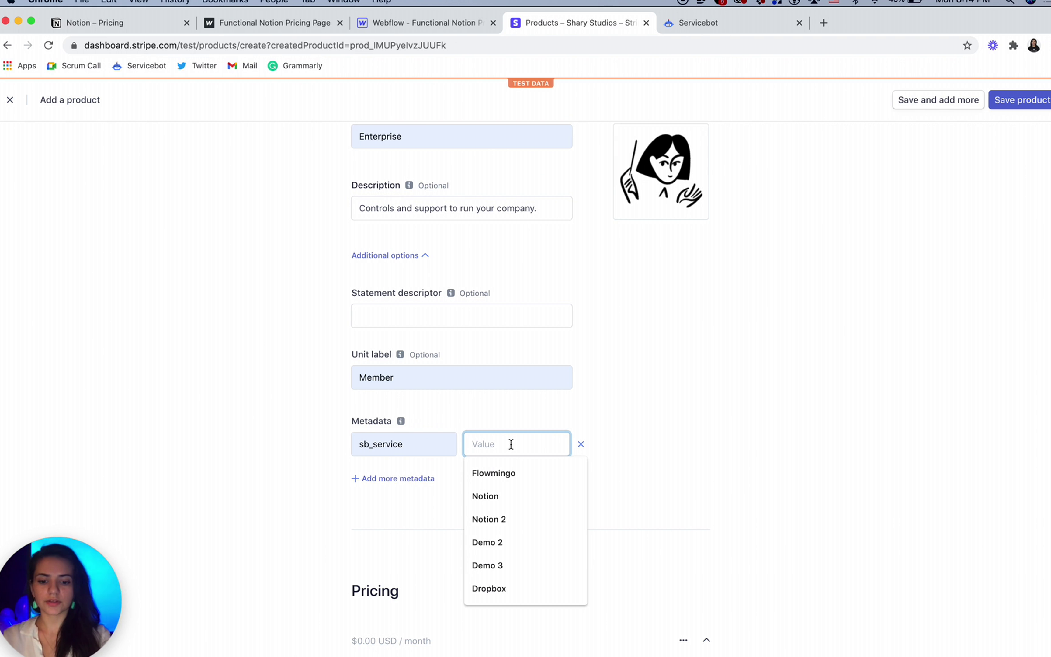
pyautogui.write('Notion 3')
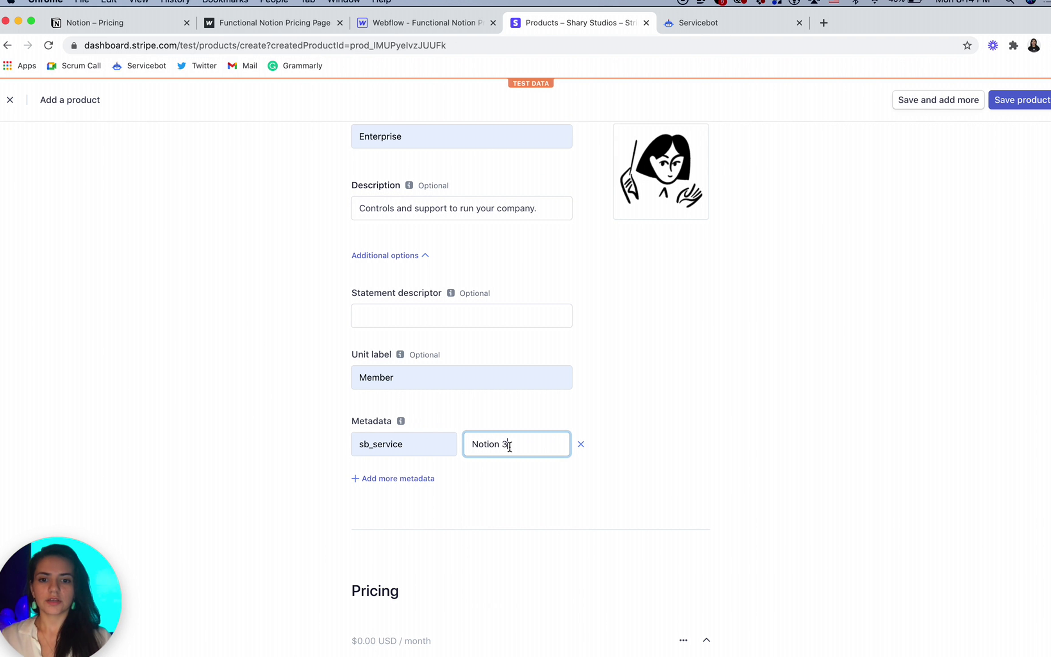
# - Add a second metadata entry to the Enterprise product with the key sb_tier and the value Enterprise
pyautogui.click(401, 479)
pyautogui.click(377, 445)
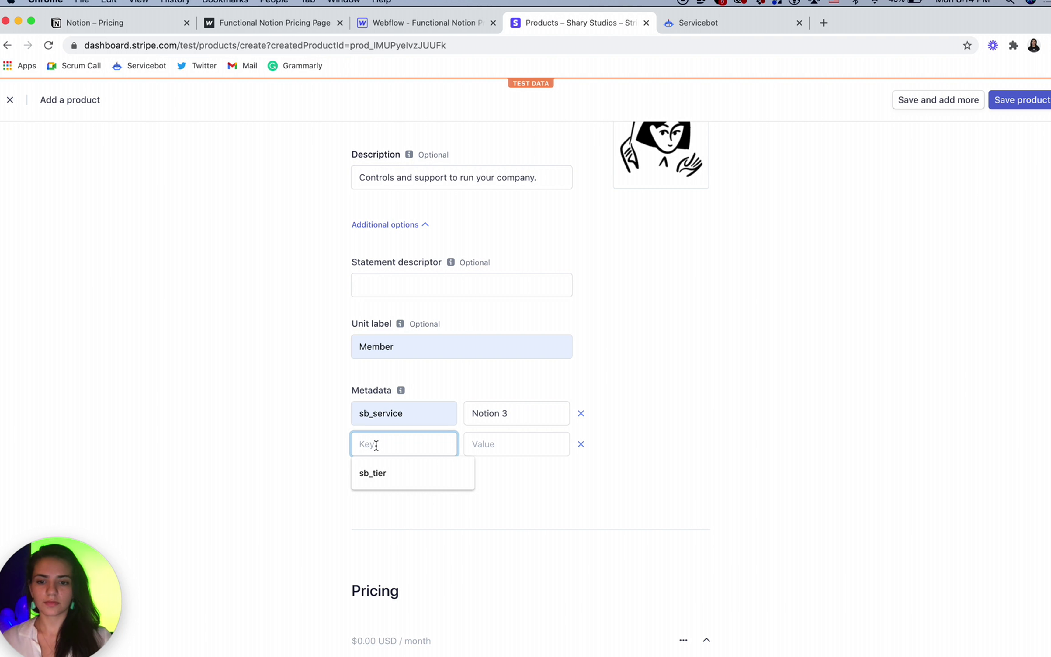
pyautogui.click(368, 473)
pyautogui.click(509, 444)
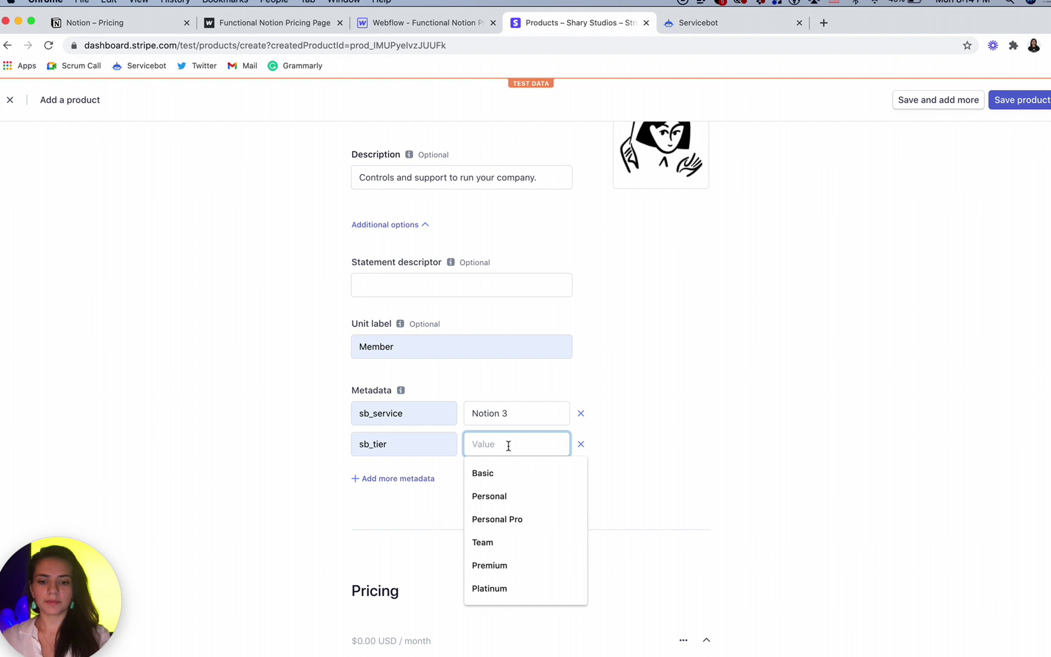
pyautogui.write('Enter')
pyautogui.click(519, 480)
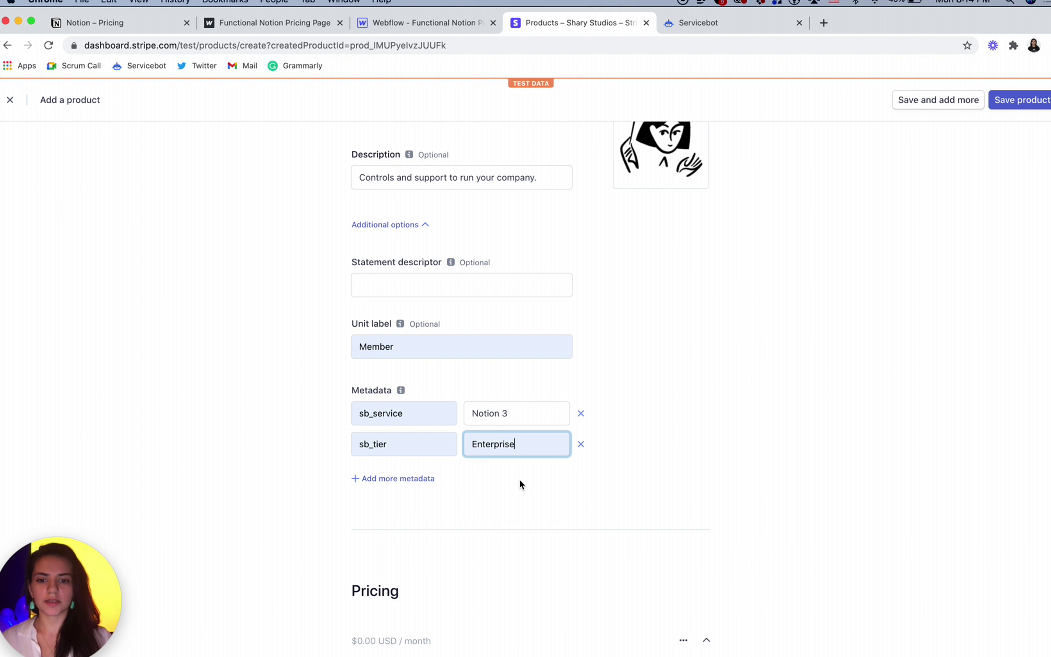
# - Set the Enterprise product's recurring monthly price to 12.00 USD with standard pricing
pyautogui.scroll(-9, 519, 479)
pyautogui.click(382, 384)
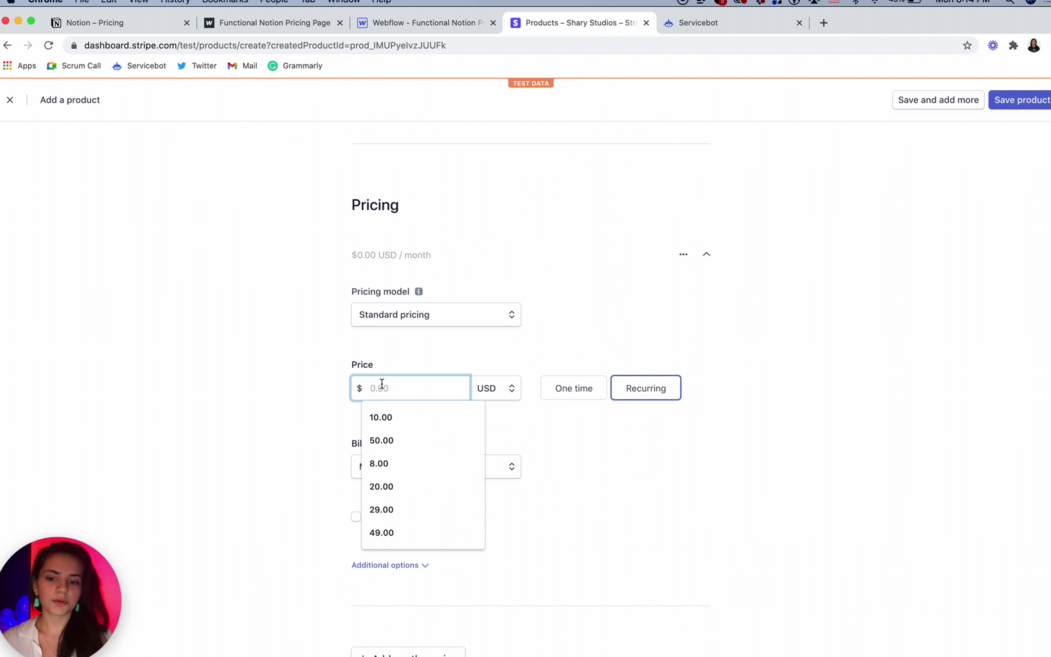
pyautogui.write('12')
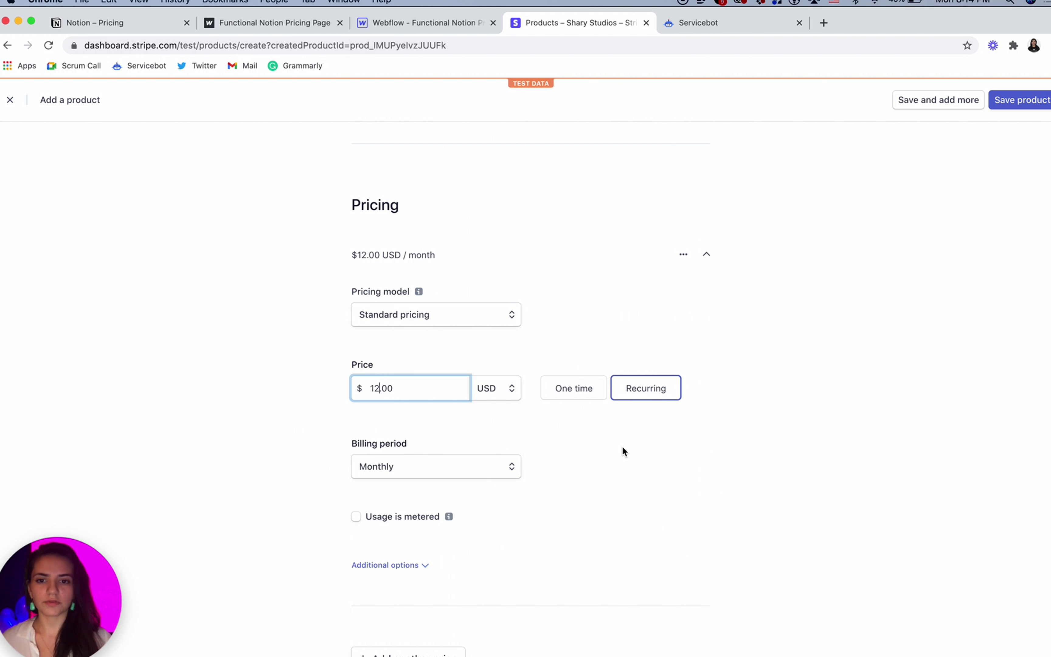
# - Give the Enterprise price the description Enterprise Plan in its additional options and save the product
pyautogui.scroll(-2, 622, 451)
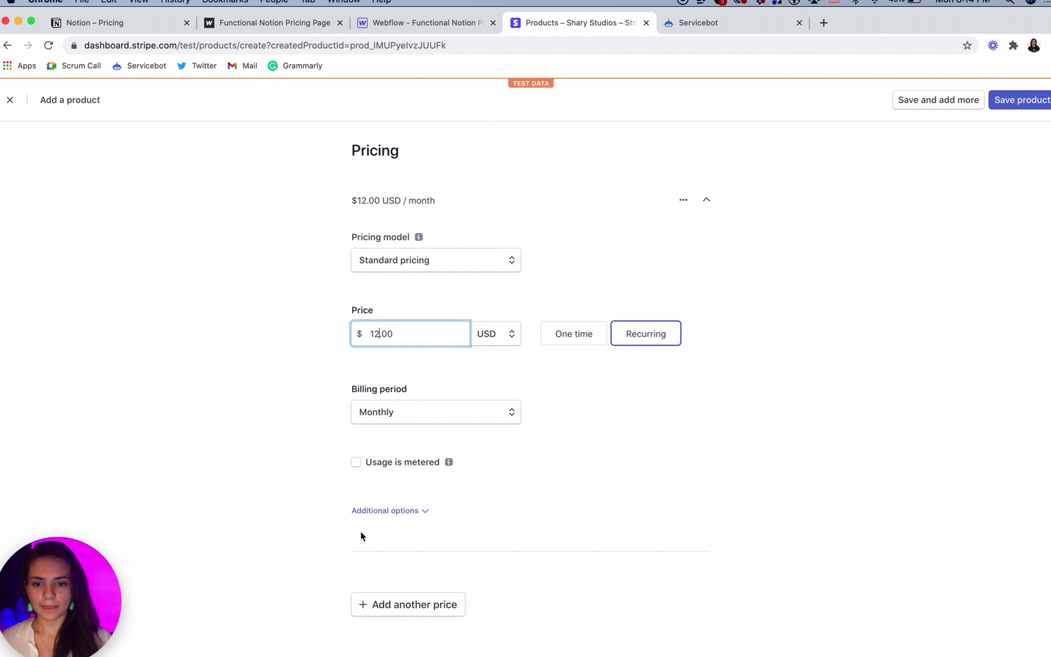
pyautogui.click(371, 512)
pyautogui.click(370, 578)
pyautogui.click(641, 589)
pyautogui.scroll(-4, 642, 587)
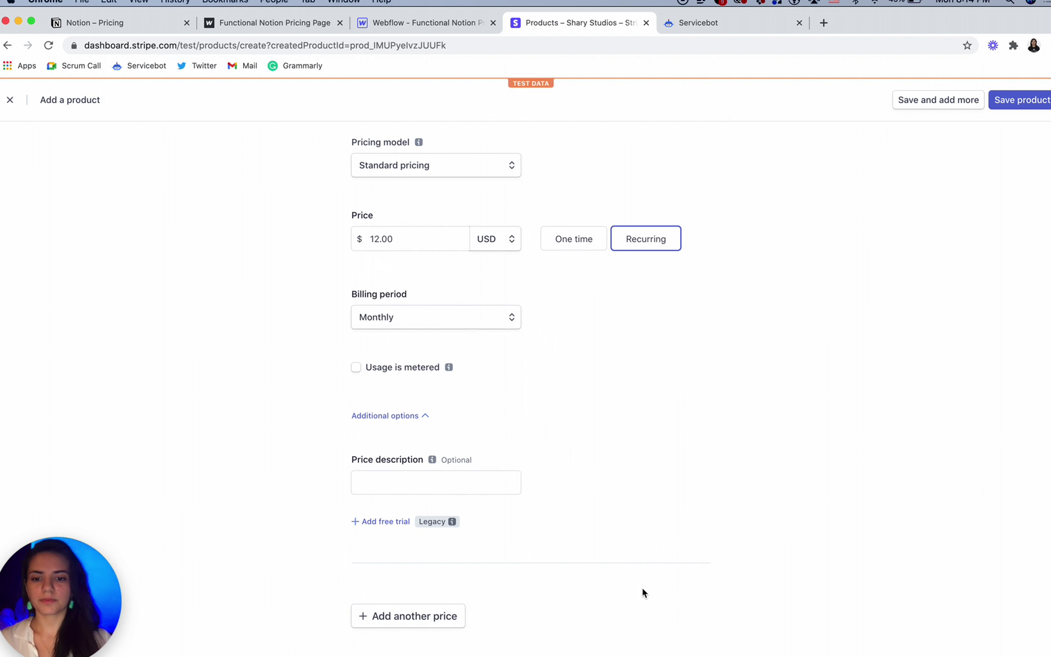
pyautogui.click(372, 475)
pyautogui.write('En')
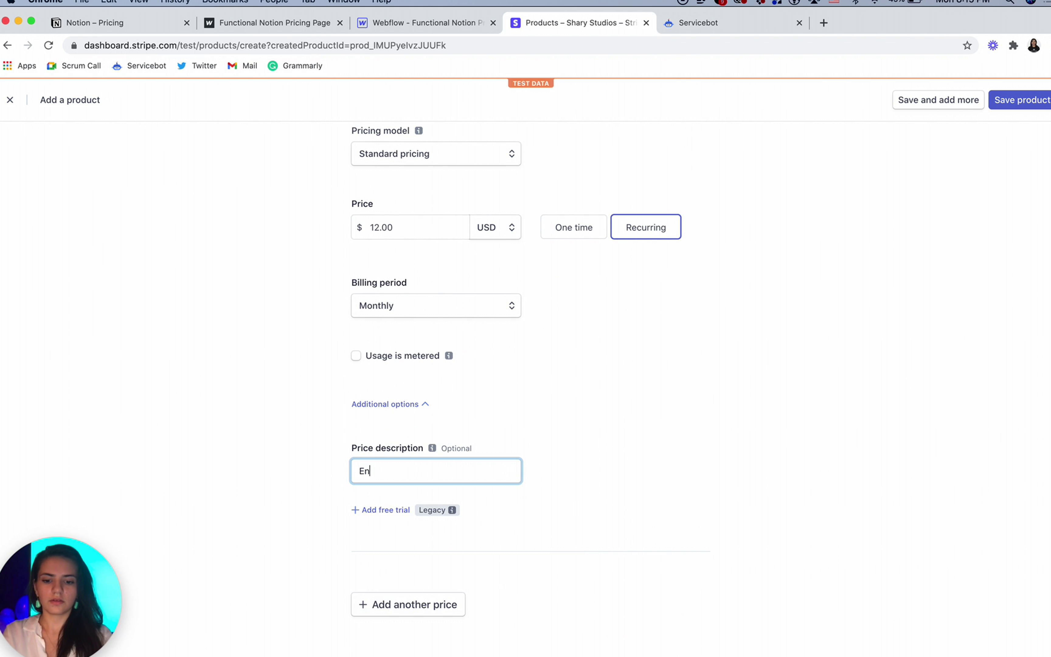
pyautogui.write('terpo')
pyautogui.press('BackSpace')
pyautogui.press('BackSpace')
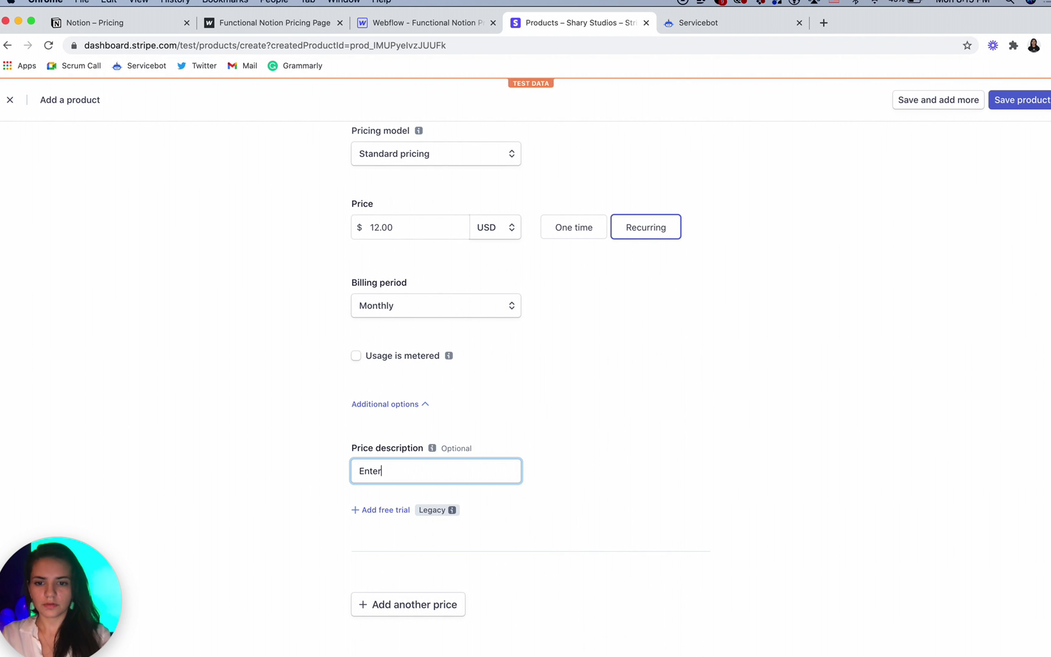
pyautogui.write('prise Plan')
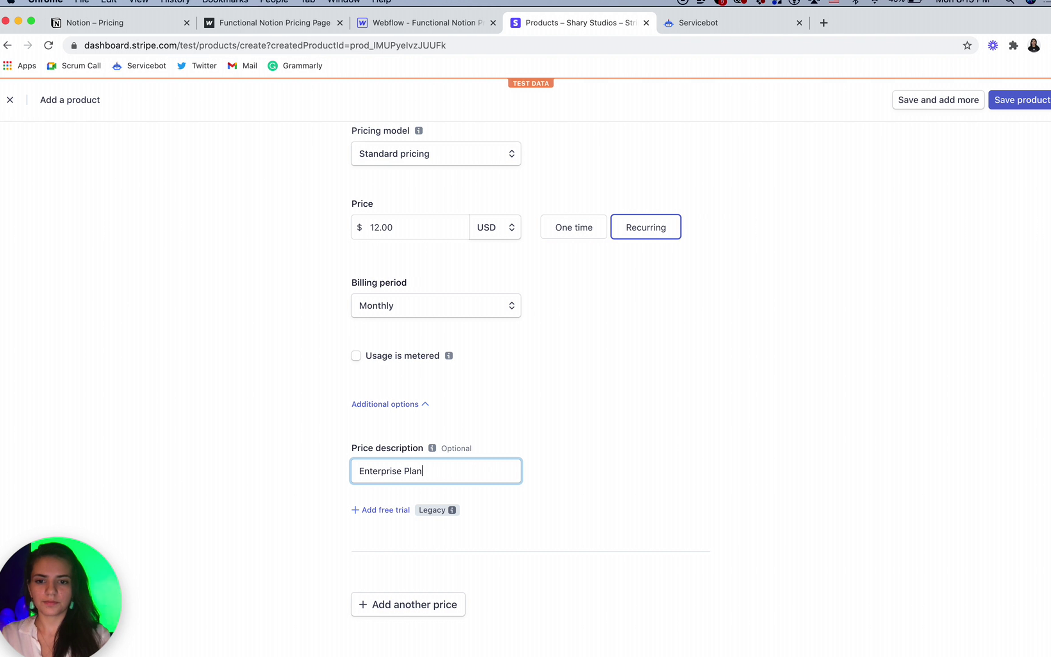
pyautogui.click(1022, 100)
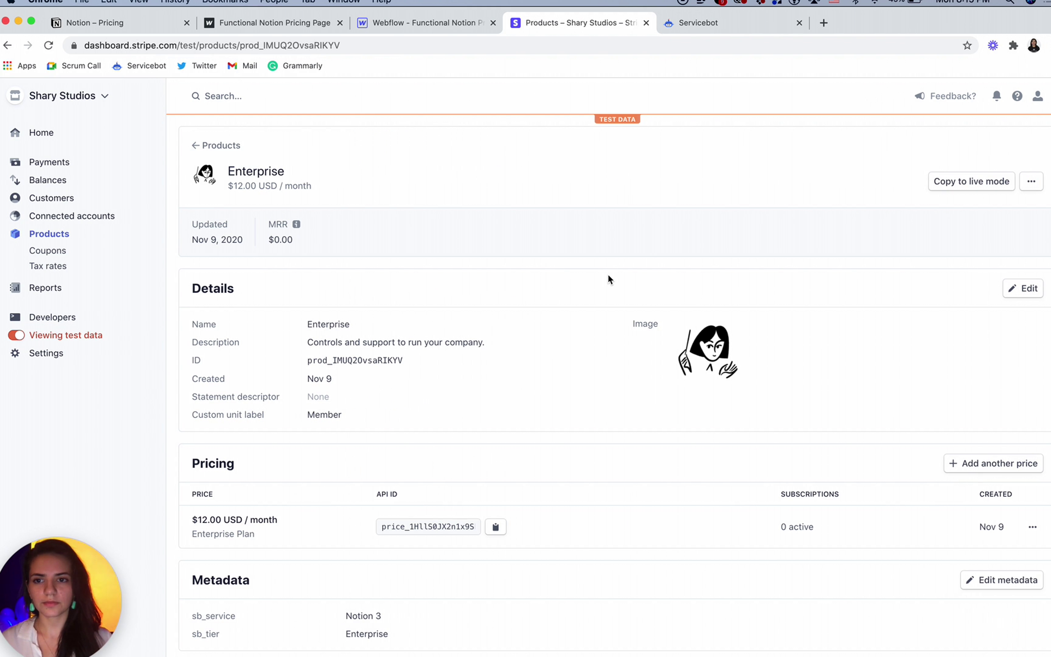
# - Return to the Stripe product list, then switch to the Servicebot dashboard and create a new Pricing Page
pyautogui.click(219, 147)
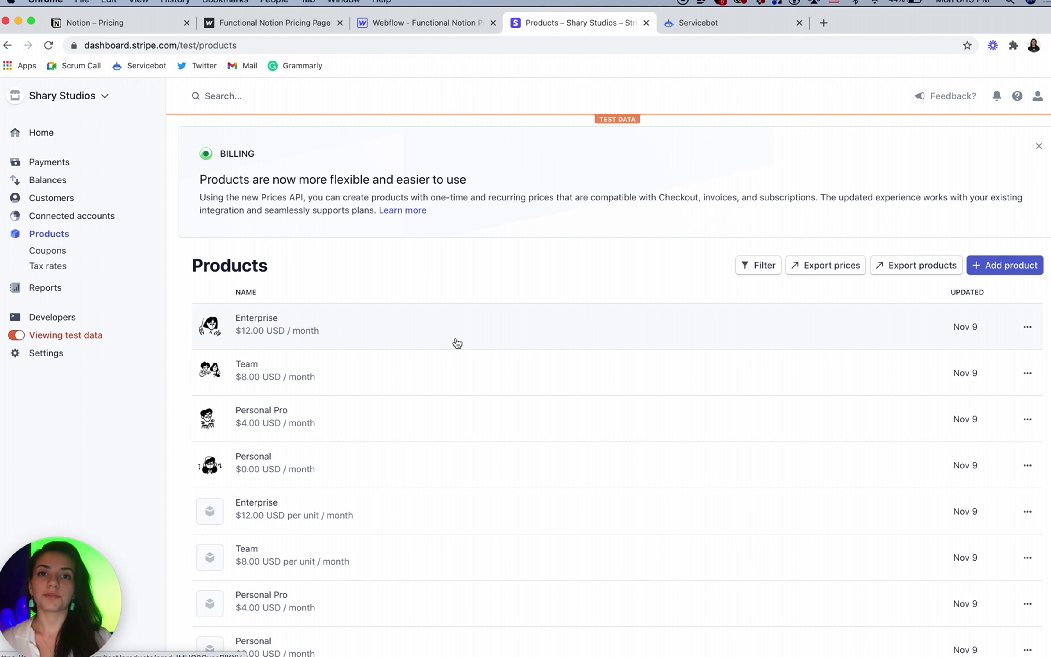
pyautogui.click(678, 31)
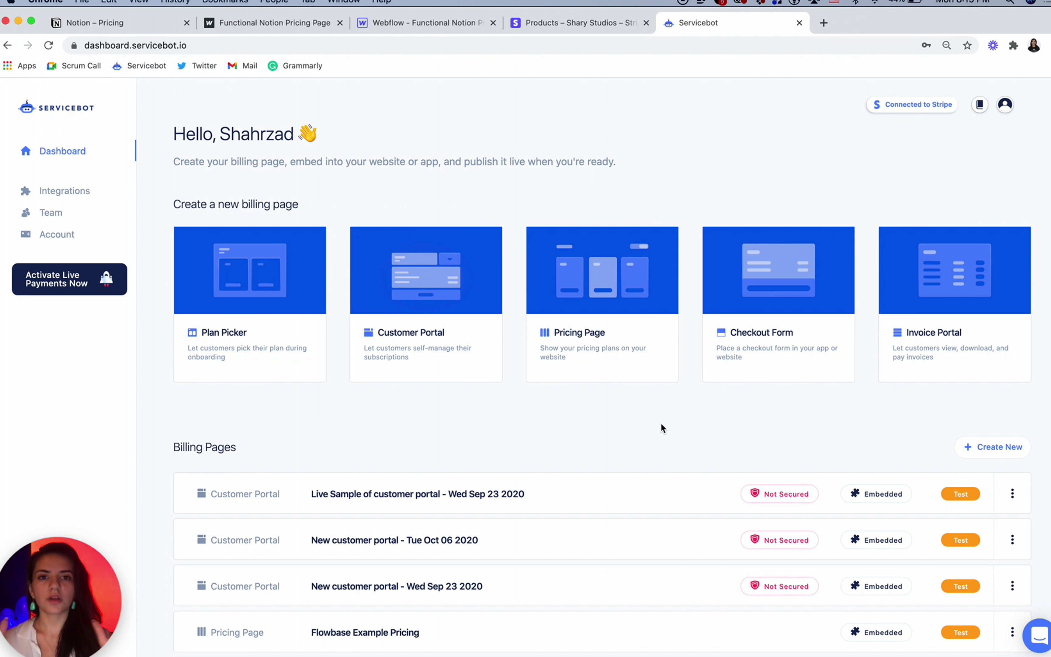
pyautogui.click(587, 381)
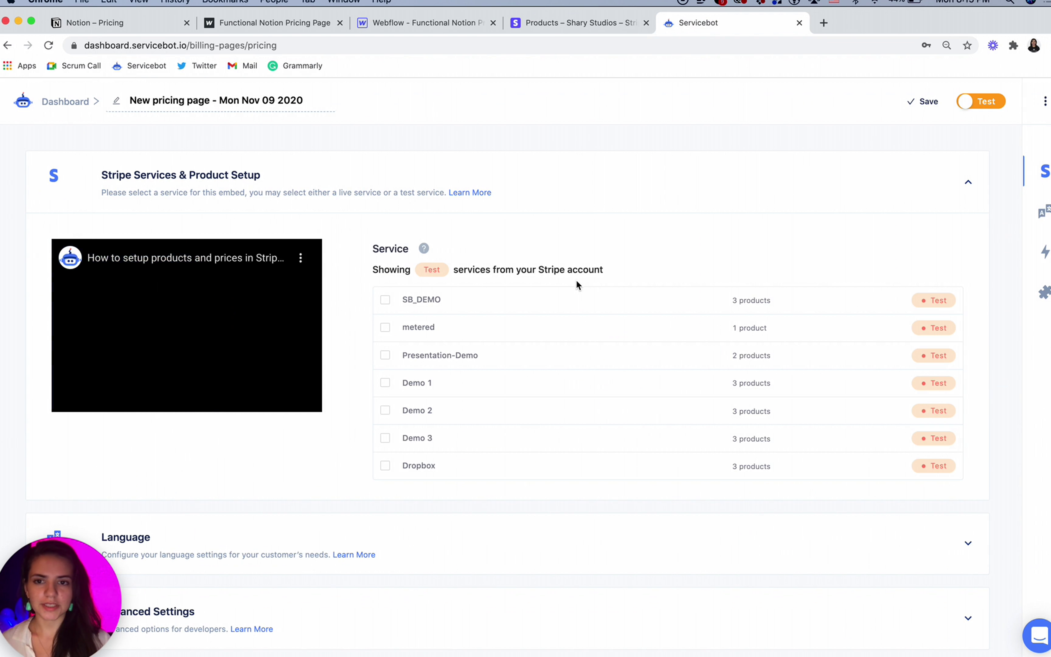
# - Rename the new billing page as Notion Pricing and select the Notion 3 service for it
pyautogui.click(280, 105)
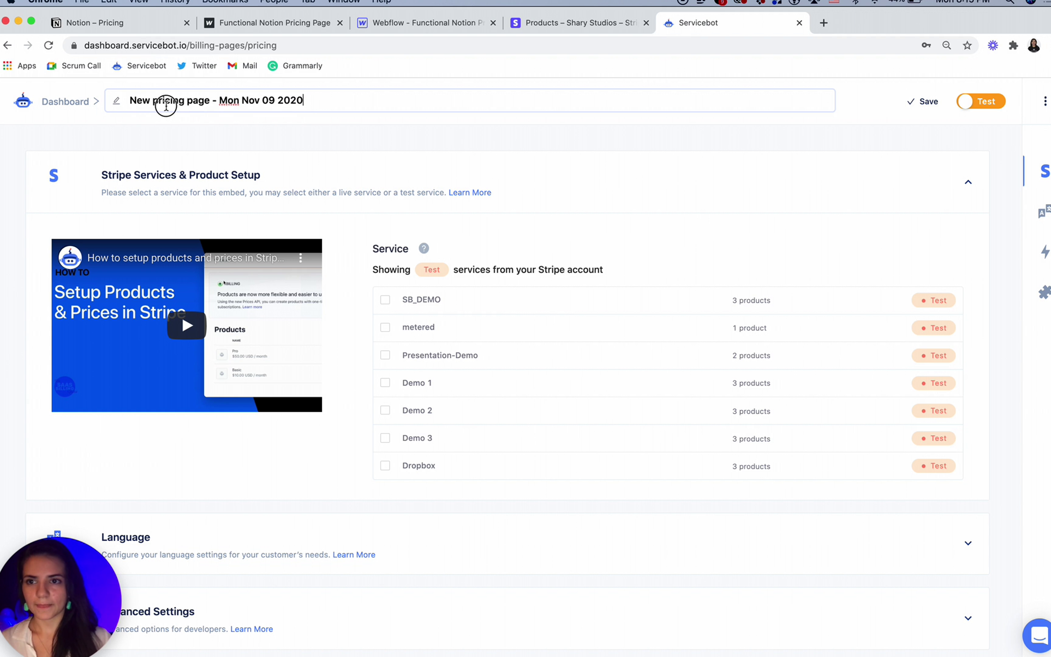
pyautogui.tripleClick(125, 99)
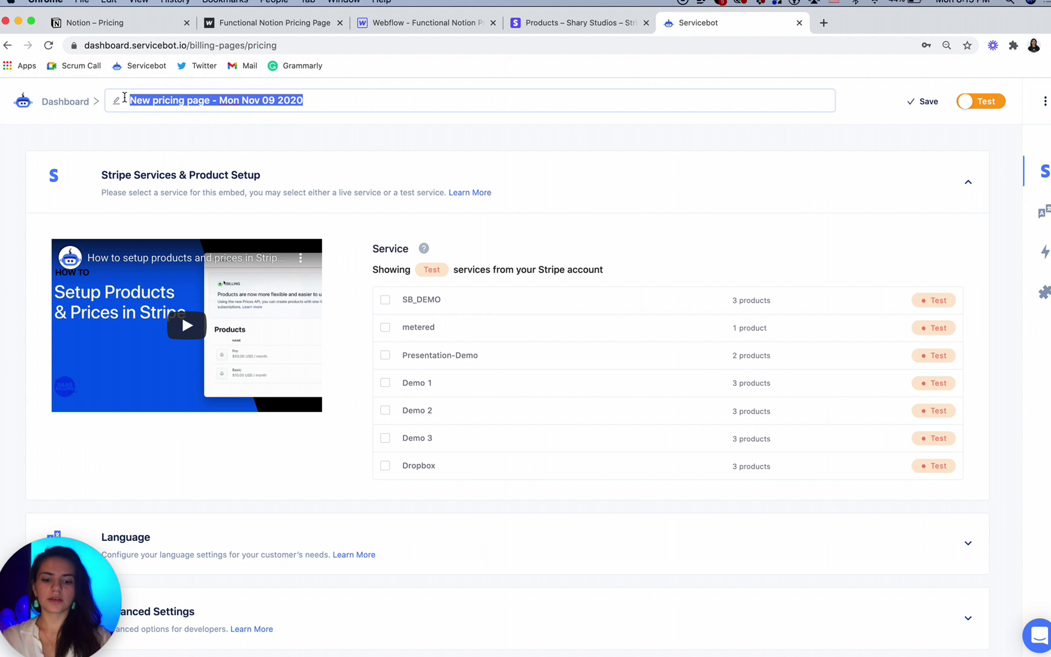
pyautogui.write('Notion Pricing')
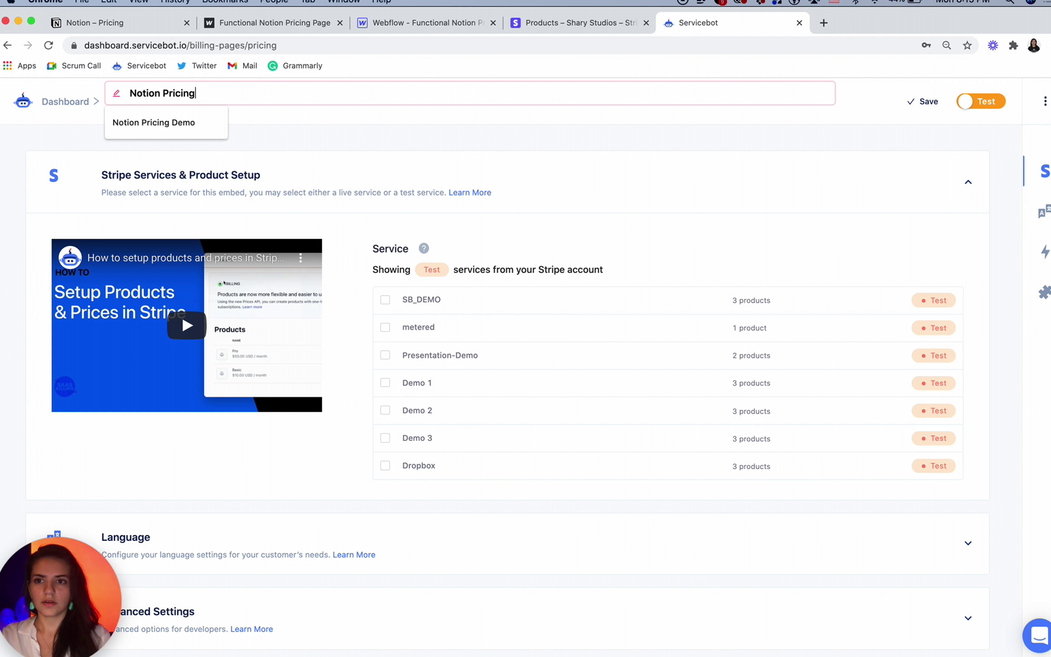
pyautogui.click(250, 135)
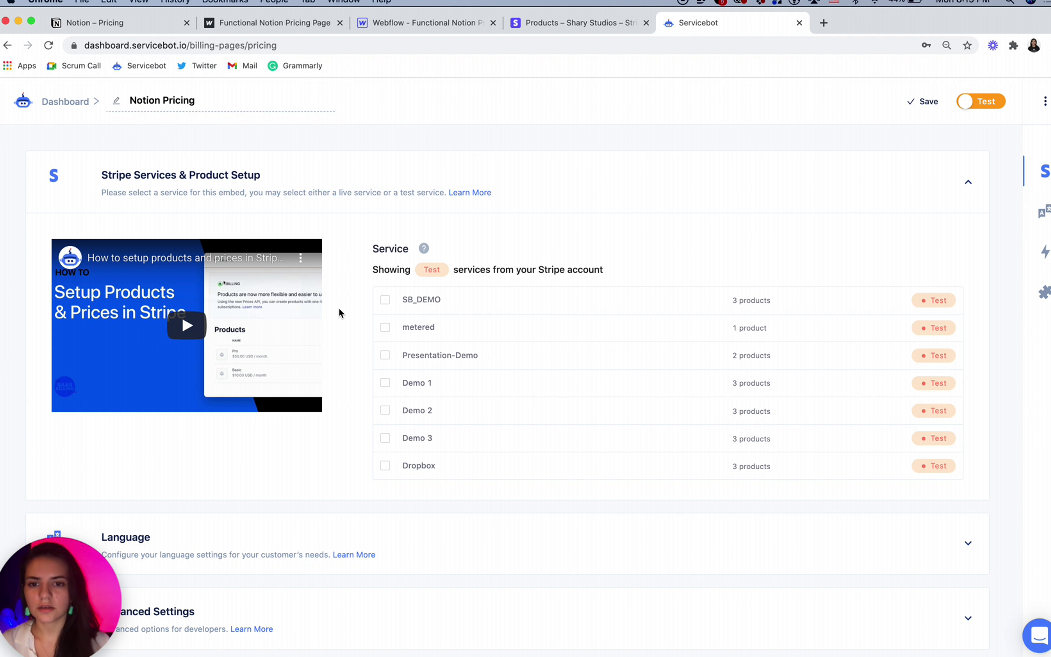
pyautogui.scroll(-3, 490, 423)
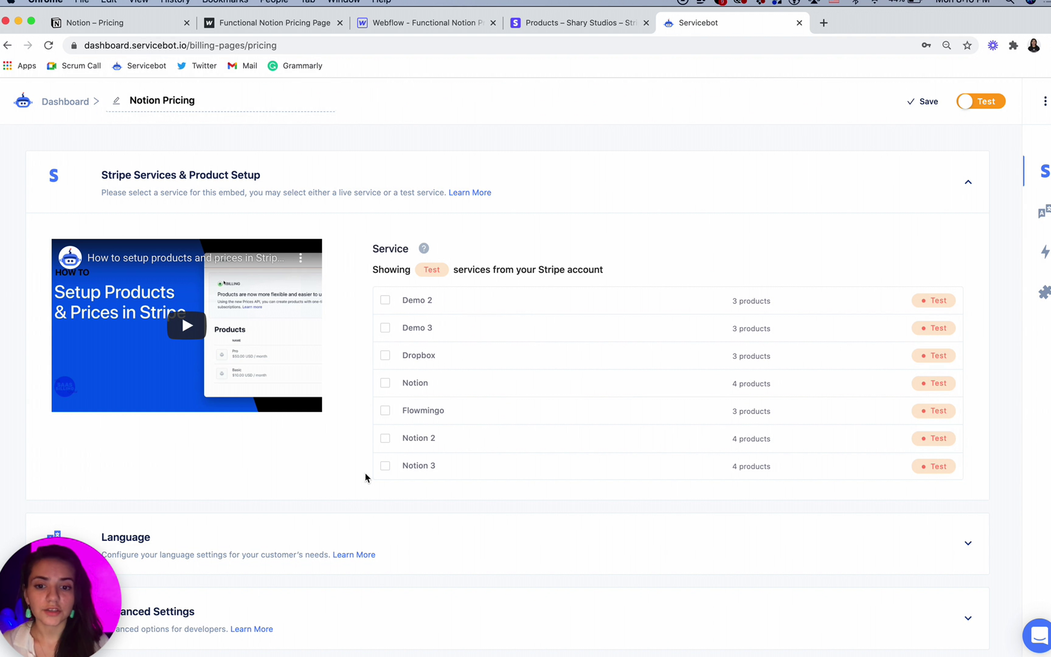
pyautogui.click(385, 466)
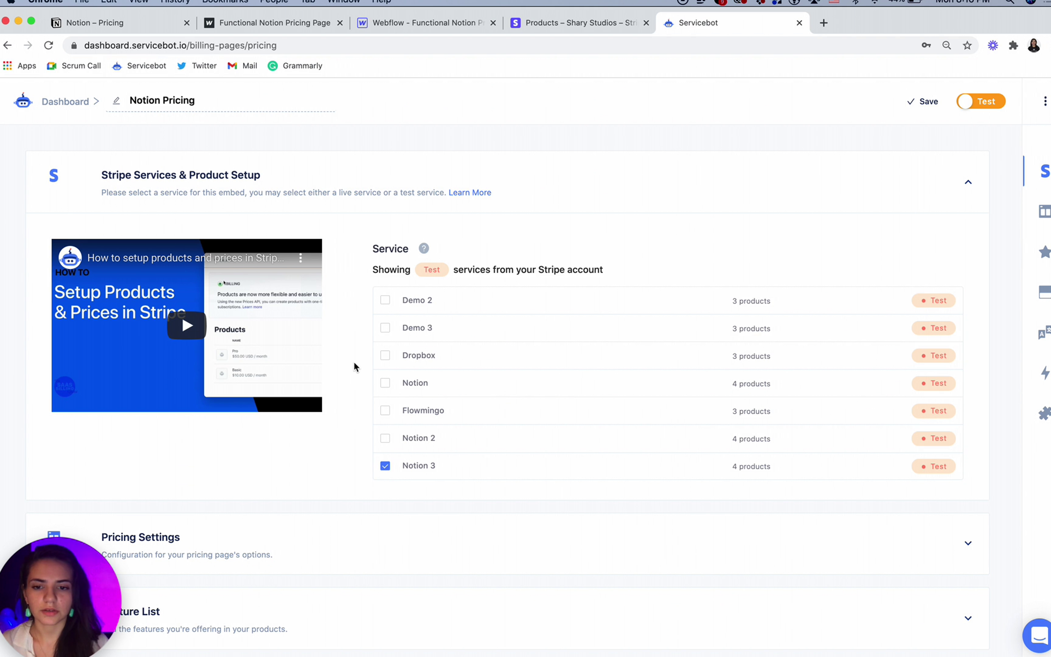
# - Enable the display of the Stripe product image and product description in the Pricing Settings
pyautogui.scroll(-7, 354, 367)
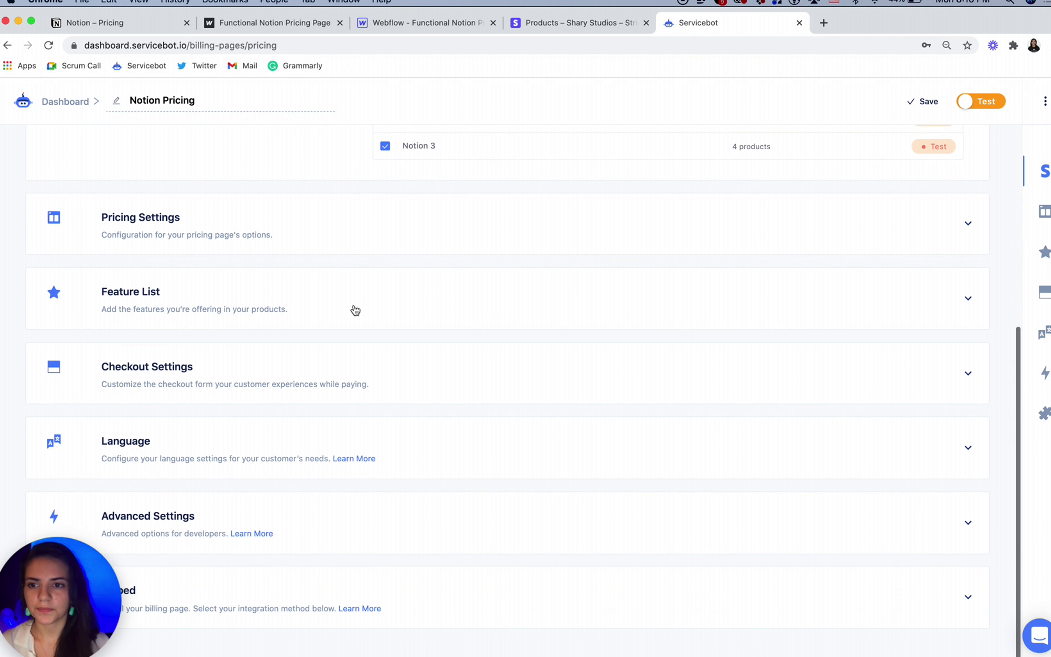
pyautogui.click(347, 234)
pyautogui.scroll(-2, 347, 234)
pyautogui.scroll(1, 347, 233)
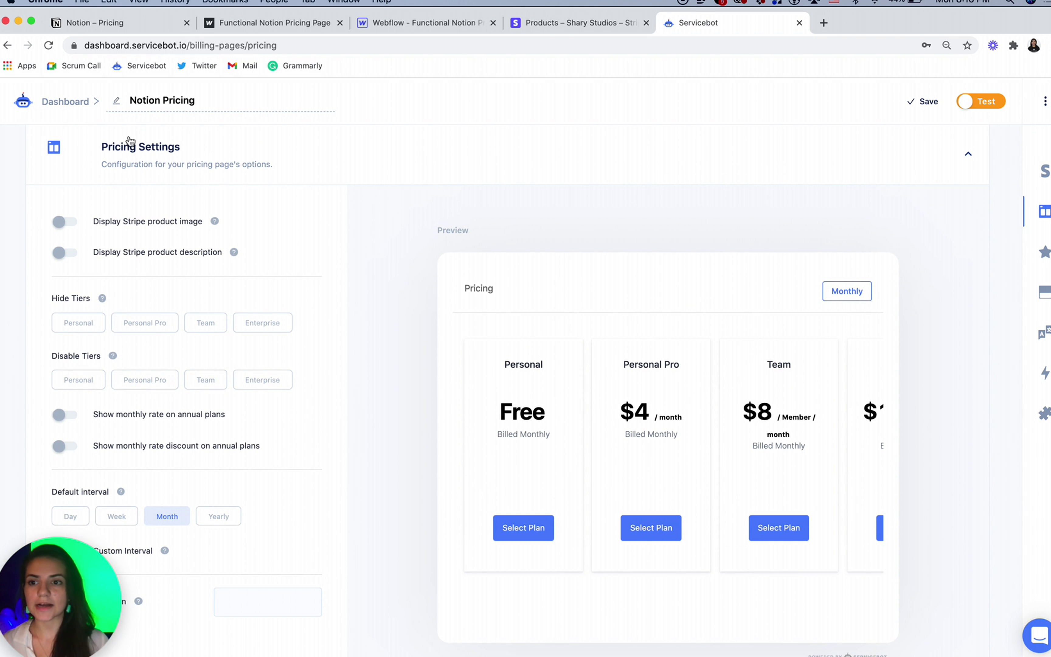
pyautogui.click(58, 226)
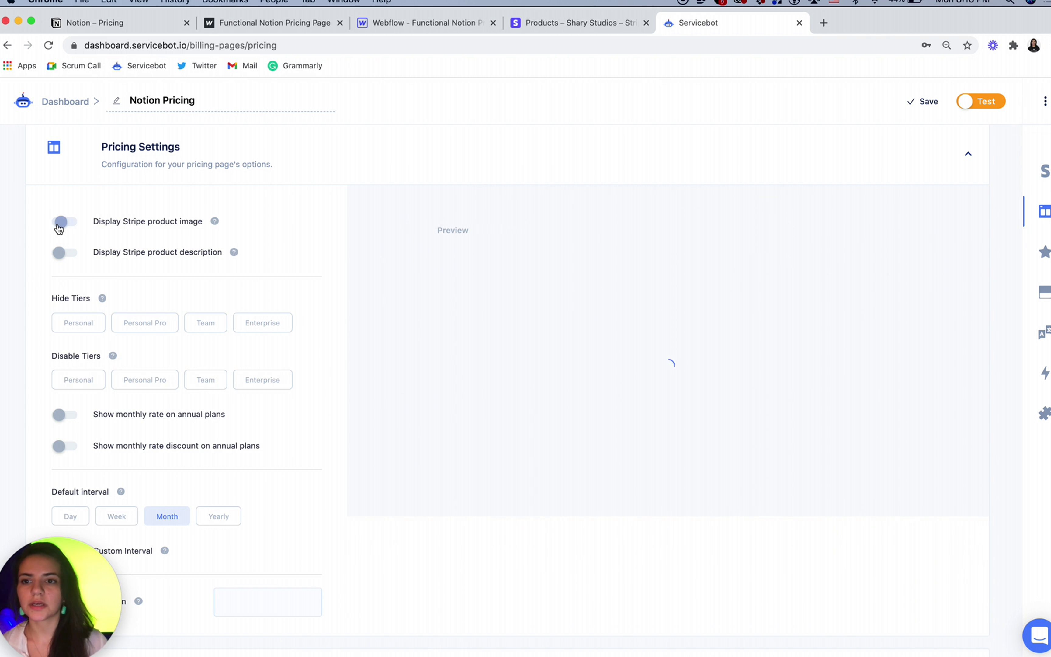
pyautogui.click(61, 257)
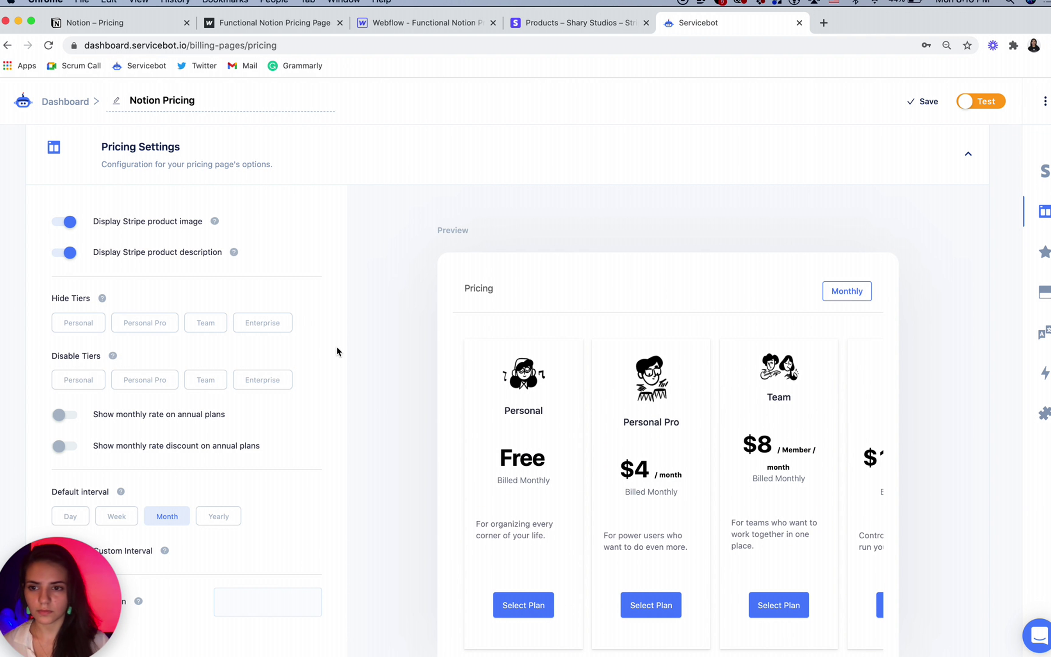
# - Fill in the Feature List for all four tiers from Notion's pricing page, such as Unlimited pages & blocks for Personal and SAML SSO for Enterprise
pyautogui.scroll(-3, 338, 351)
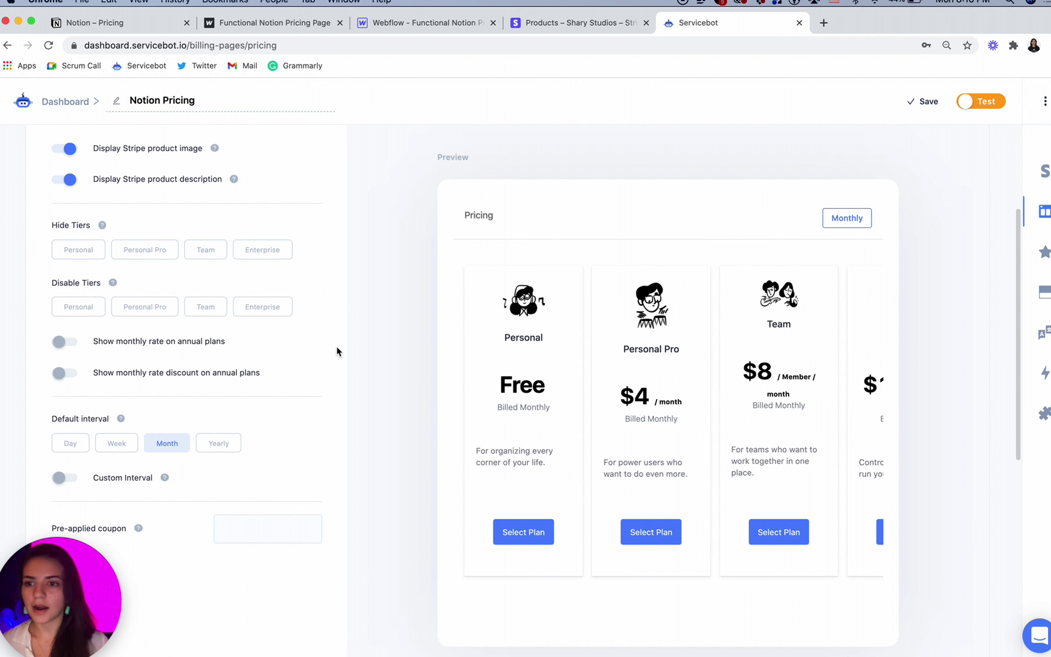
pyautogui.scroll(-3, 337, 348)
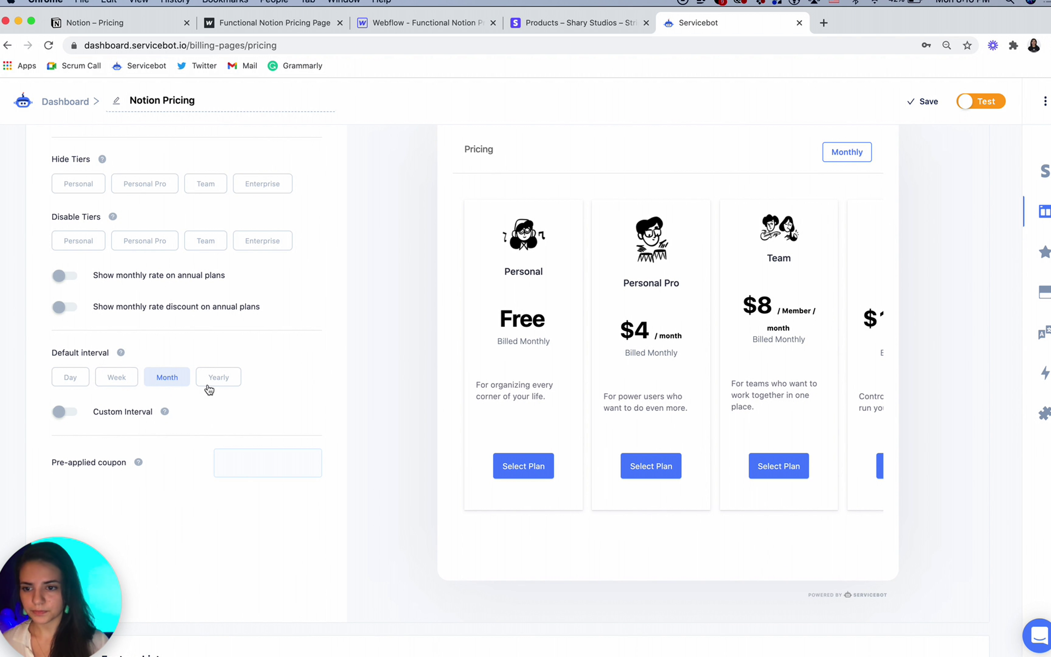
pyautogui.scroll(-4, 429, 366)
pyautogui.scroll(6, 429, 366)
pyautogui.scroll(-4, 428, 366)
pyautogui.scroll(-7, 429, 366)
pyautogui.click(418, 322)
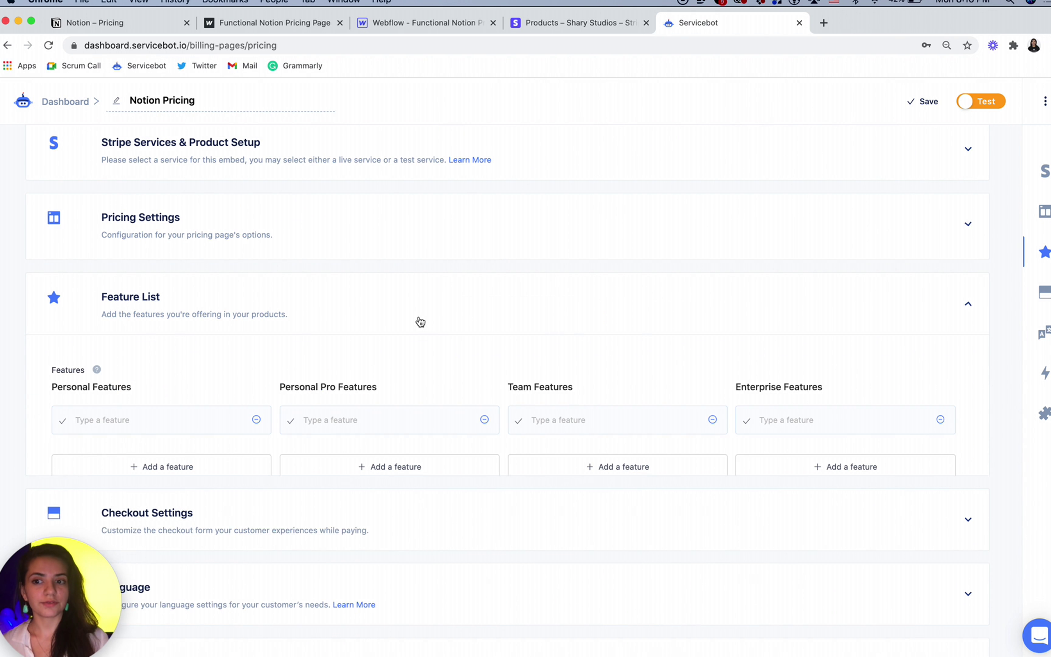
pyautogui.scroll(-3, 382, 331)
pyautogui.click(383, 327)
pyautogui.scroll(-1, 384, 327)
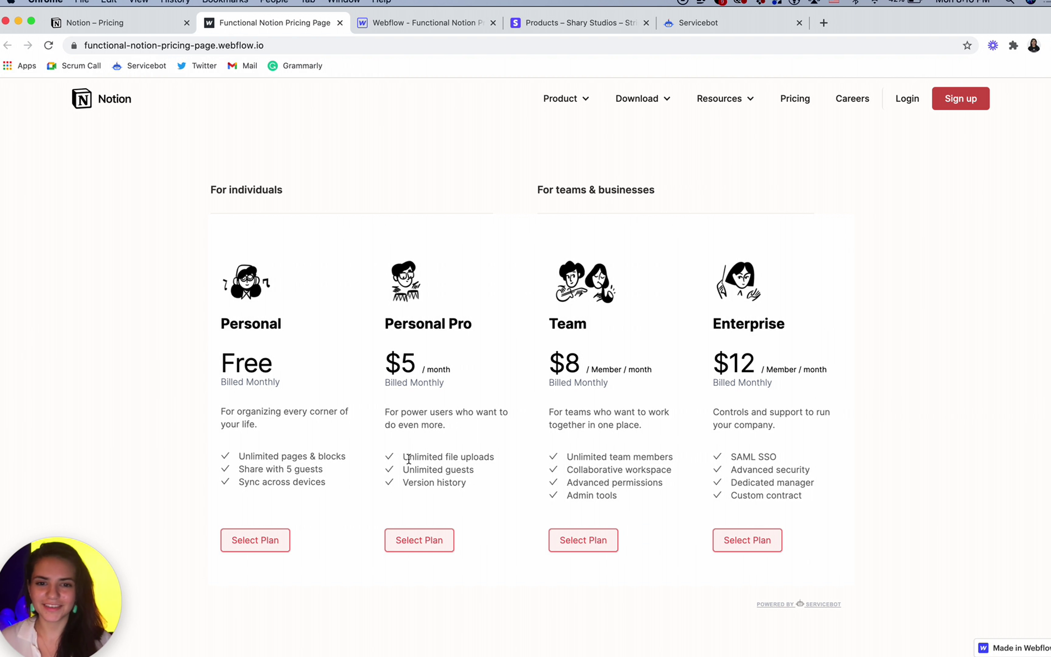
pyautogui.click(99, 21)
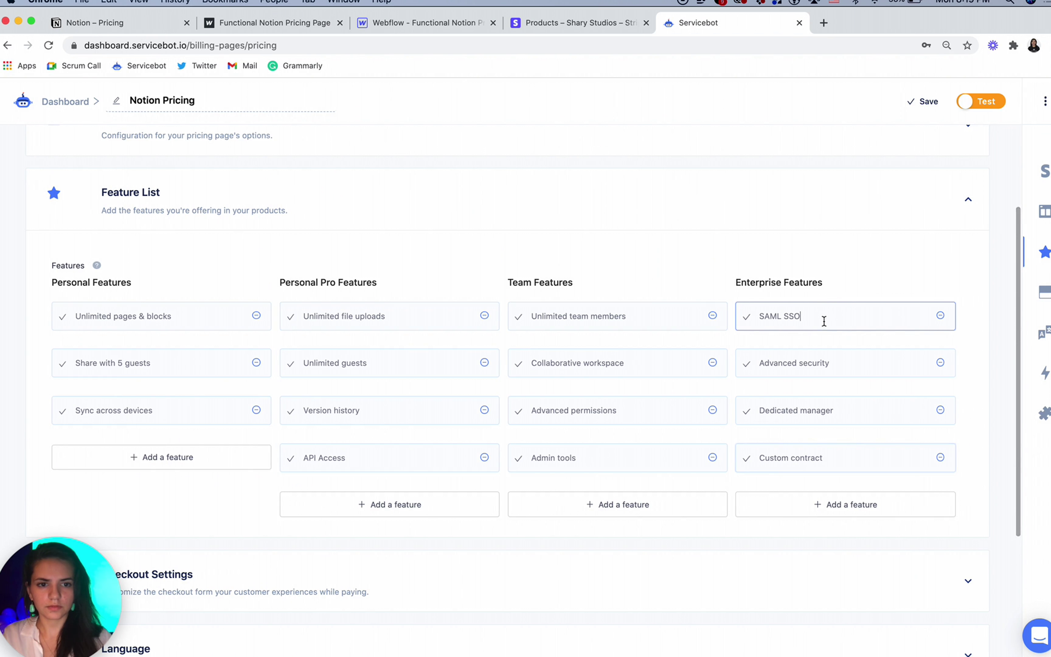
# - Open the Checkout Settings and preview the signup form for the Team tier
pyautogui.scroll(1, 824, 320)
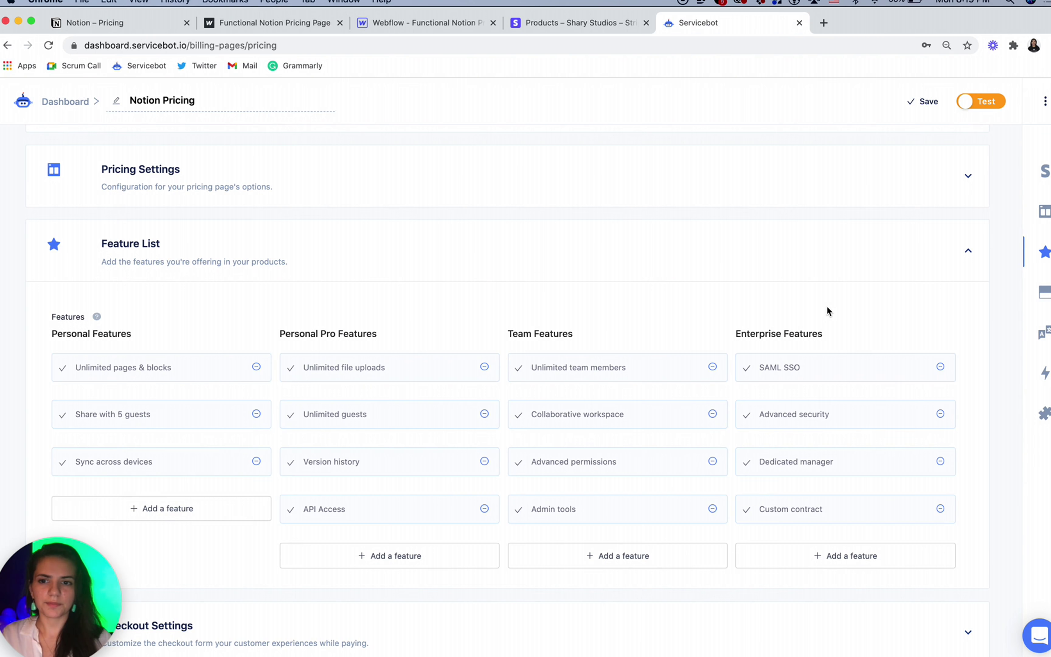
pyautogui.scroll(-2, 827, 307)
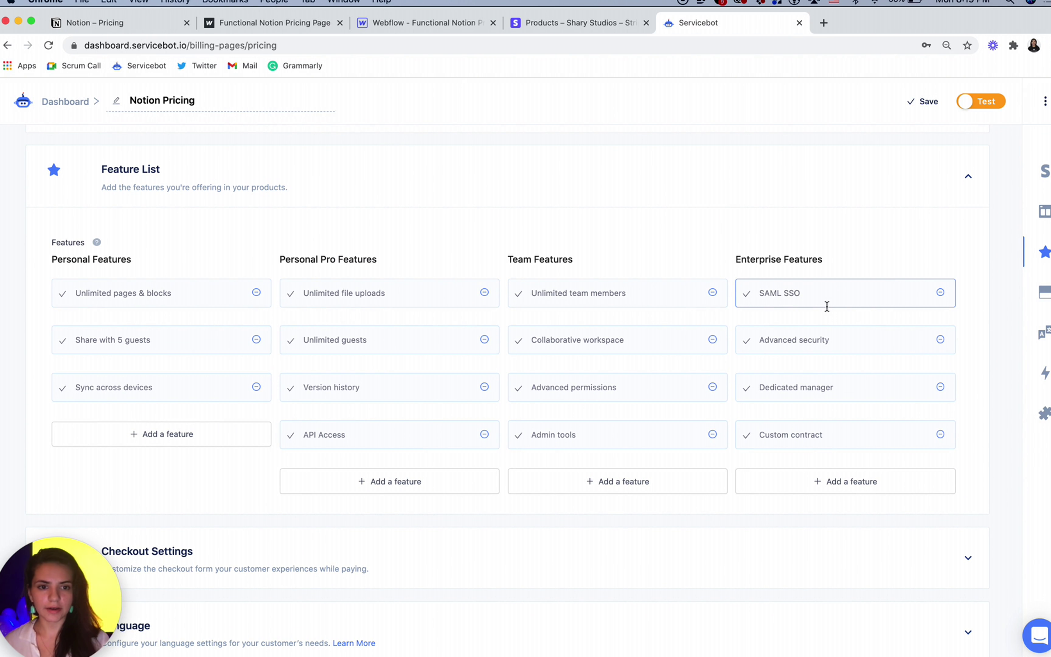
pyautogui.scroll(-5, 827, 307)
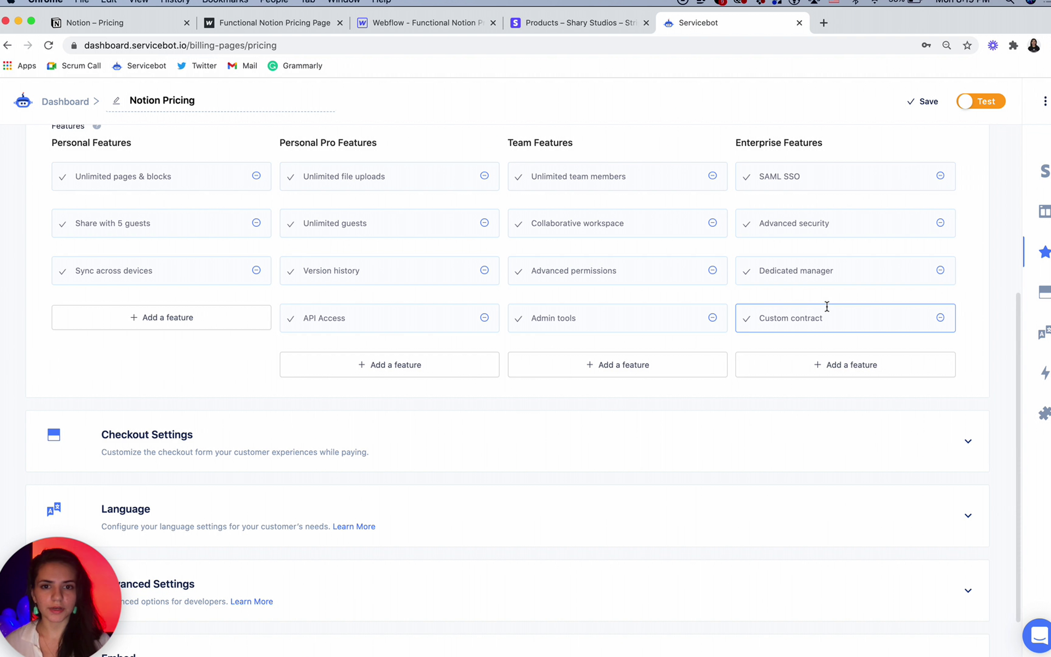
pyautogui.click(511, 438)
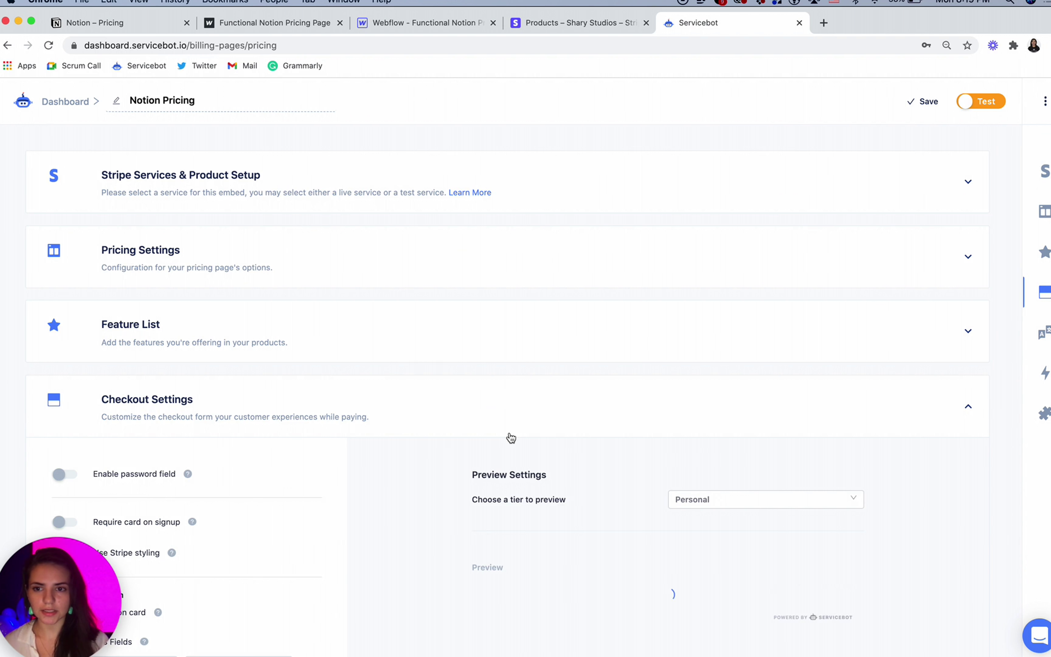
pyautogui.scroll(-5, 511, 438)
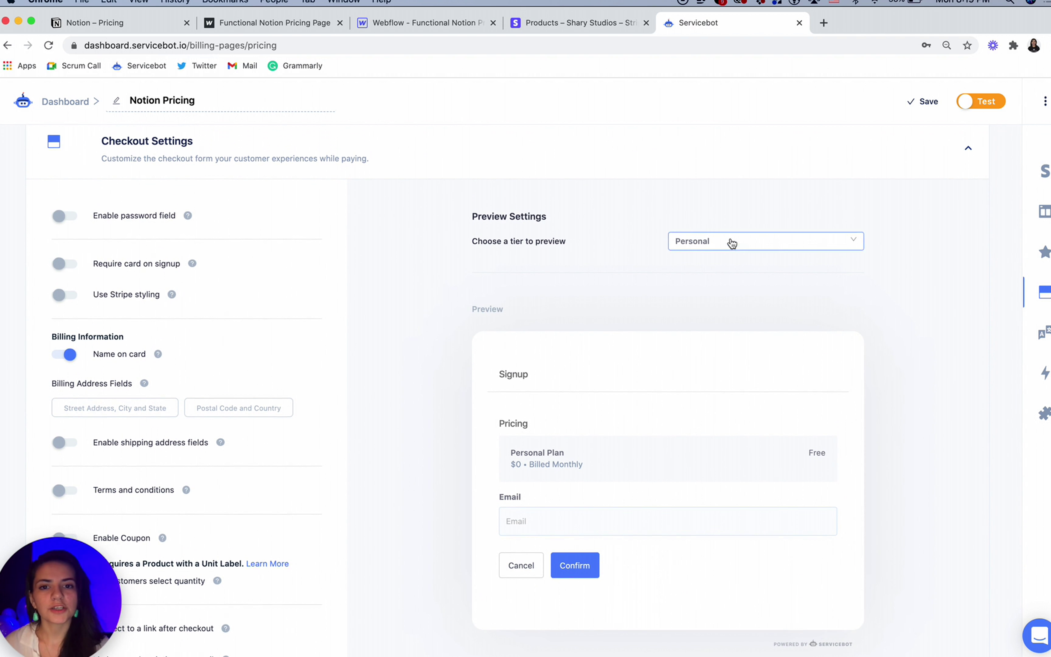
pyautogui.scroll(2, 734, 240)
pyautogui.scroll(-2, 704, 288)
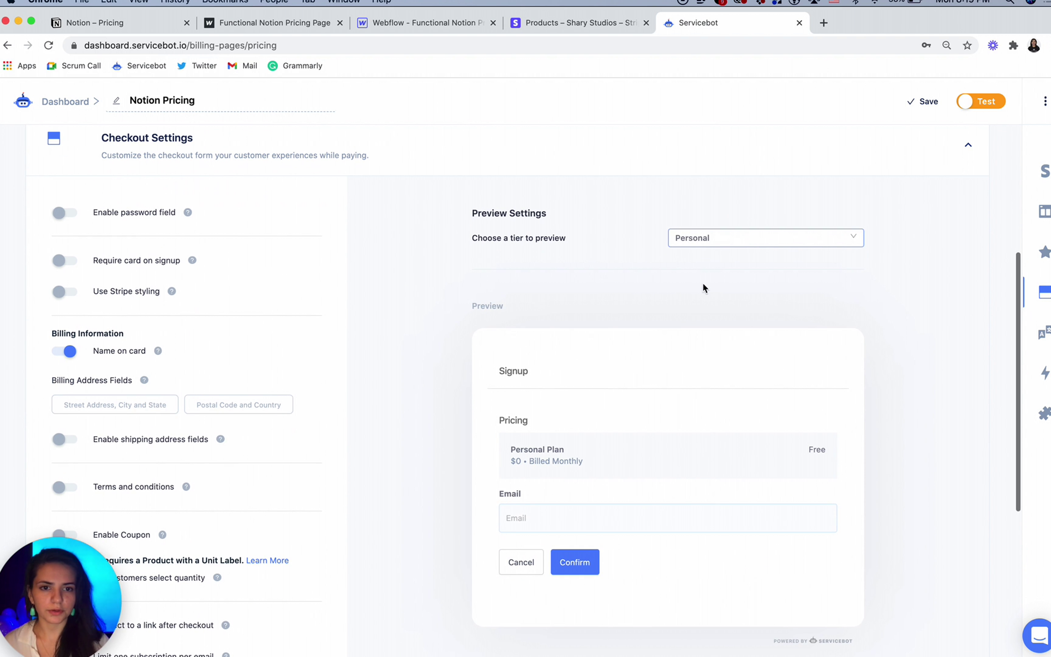
pyautogui.click(695, 239)
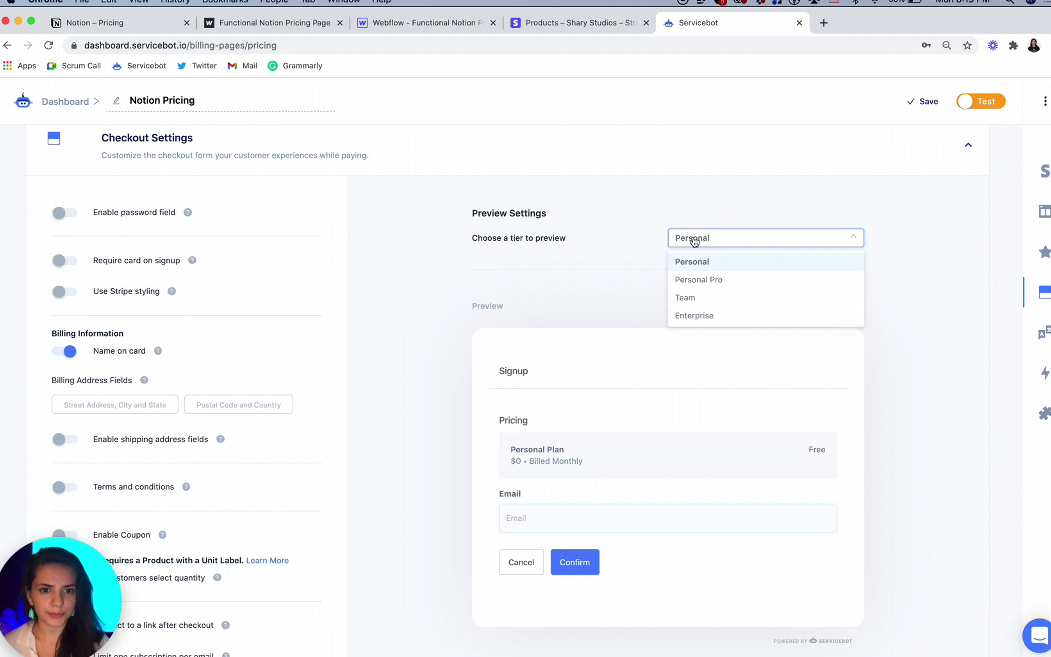
pyautogui.click(692, 298)
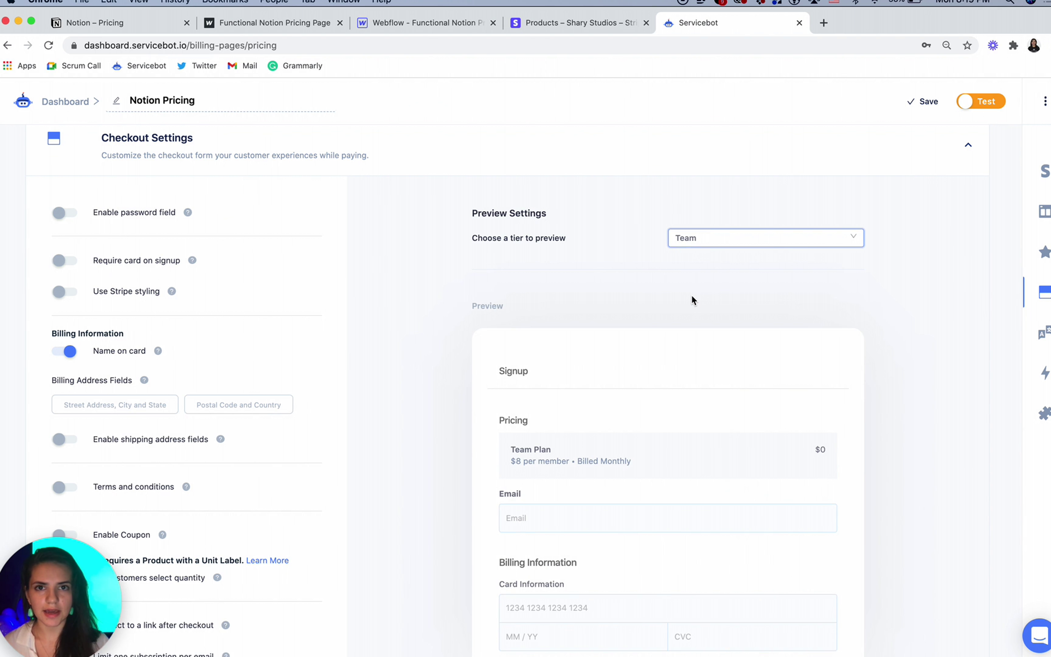
pyautogui.scroll(1, 692, 295)
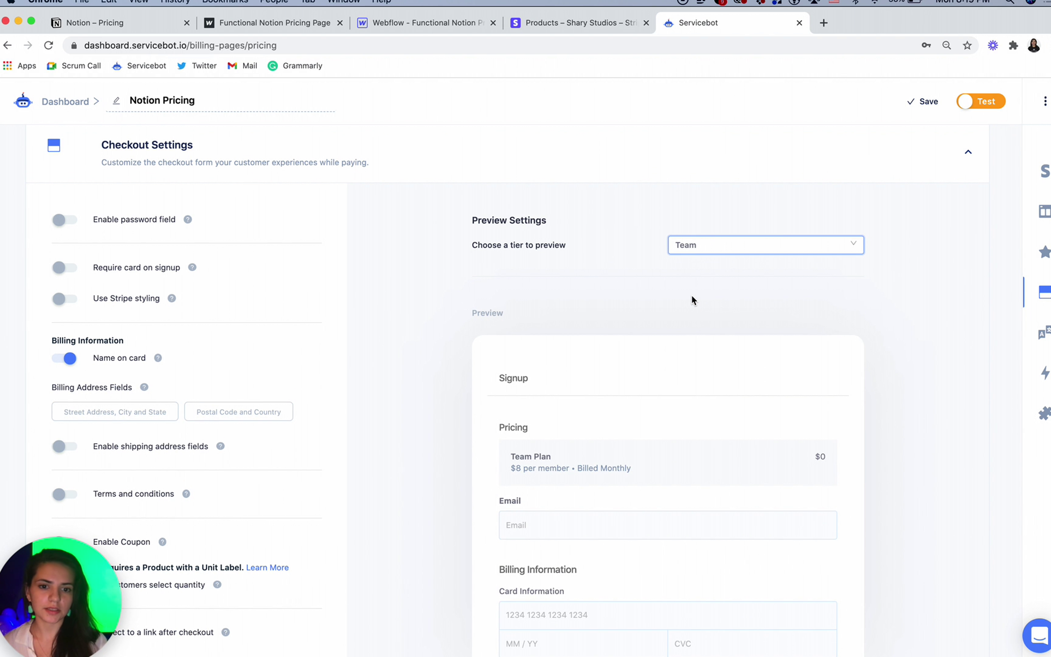
# - Turn on the option that lets customers select quantity in the Checkout Settings
pyautogui.scroll(-2, 692, 297)
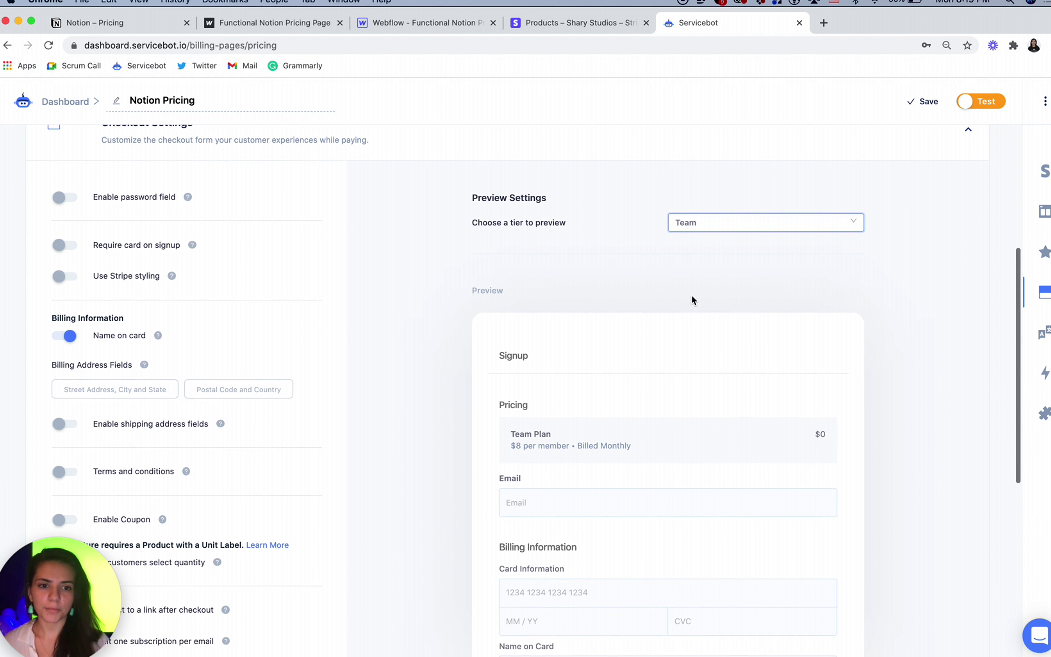
pyautogui.scroll(-2, 692, 298)
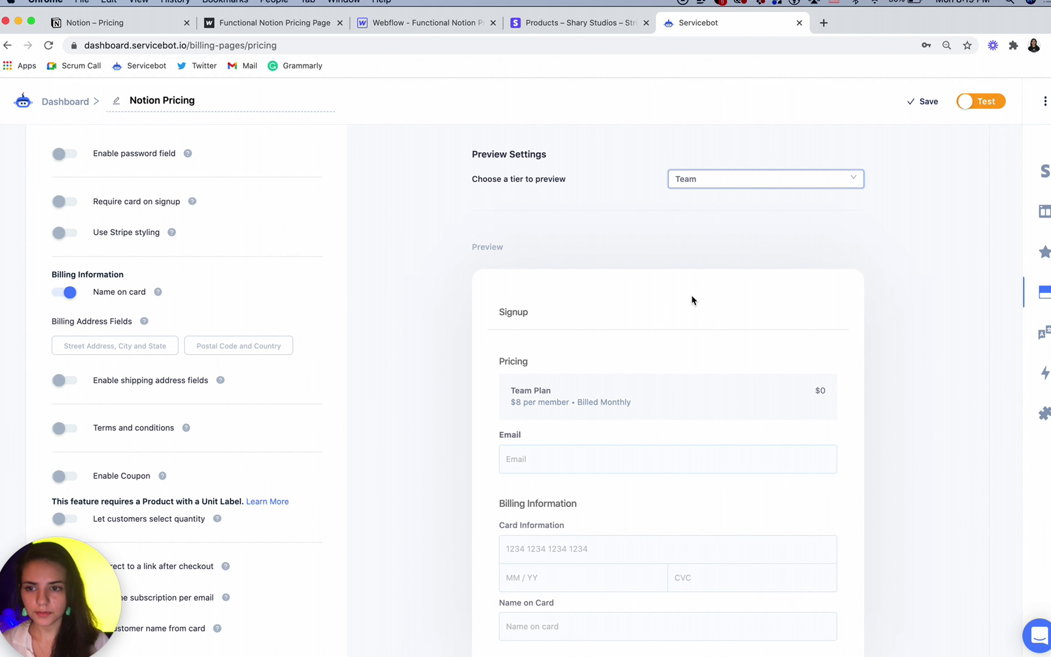
pyautogui.scroll(-1, 692, 297)
pyautogui.scroll(-2, 692, 297)
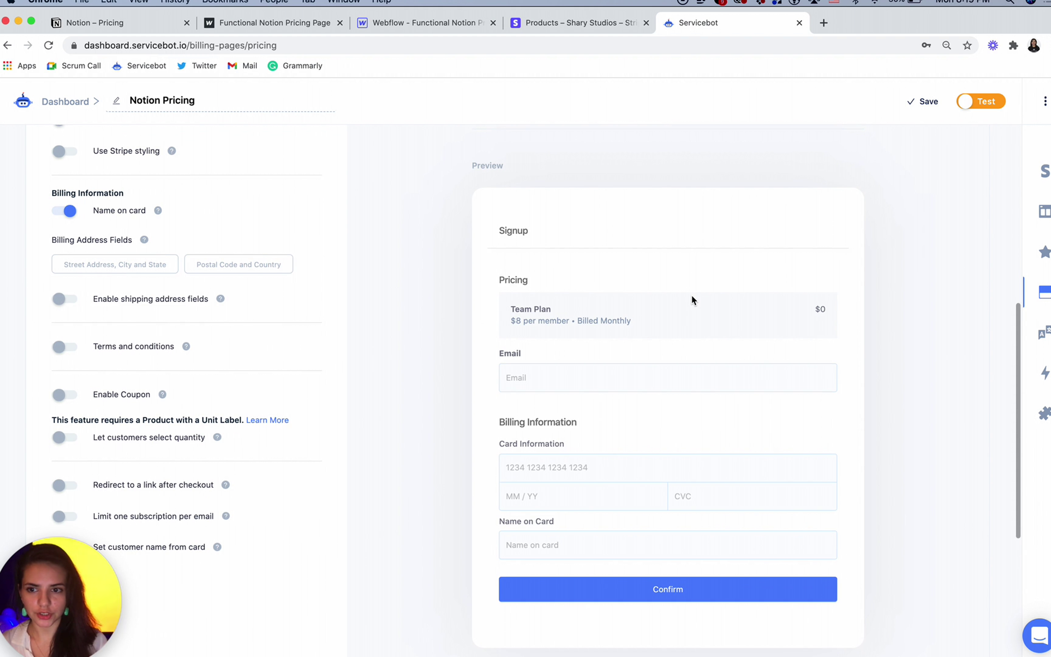
pyautogui.scroll(-1, 692, 298)
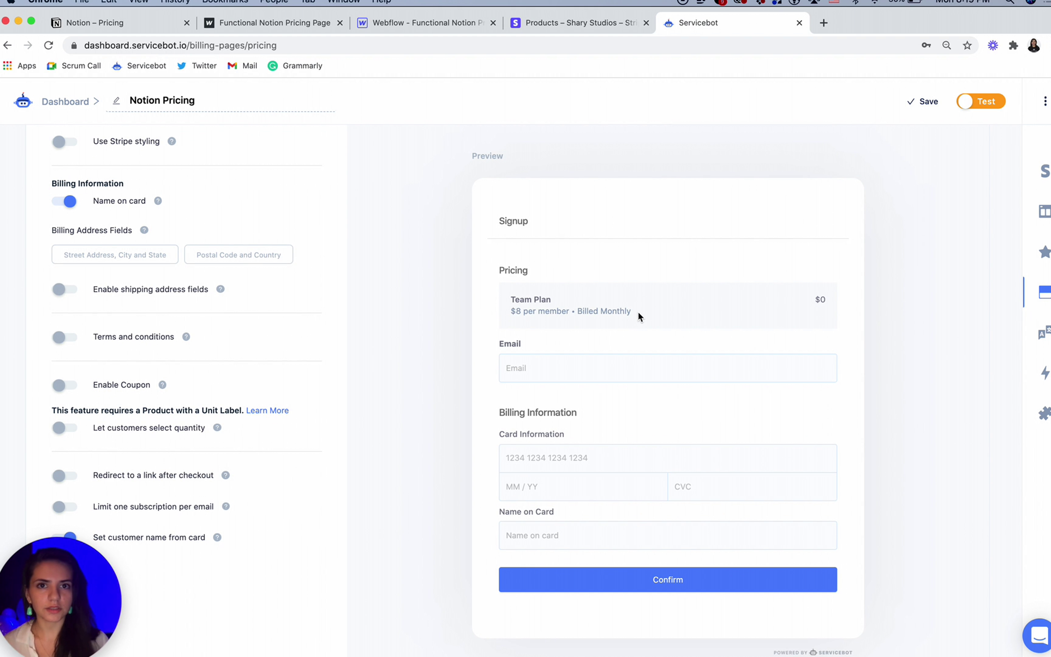
pyautogui.scroll(-1, 638, 311)
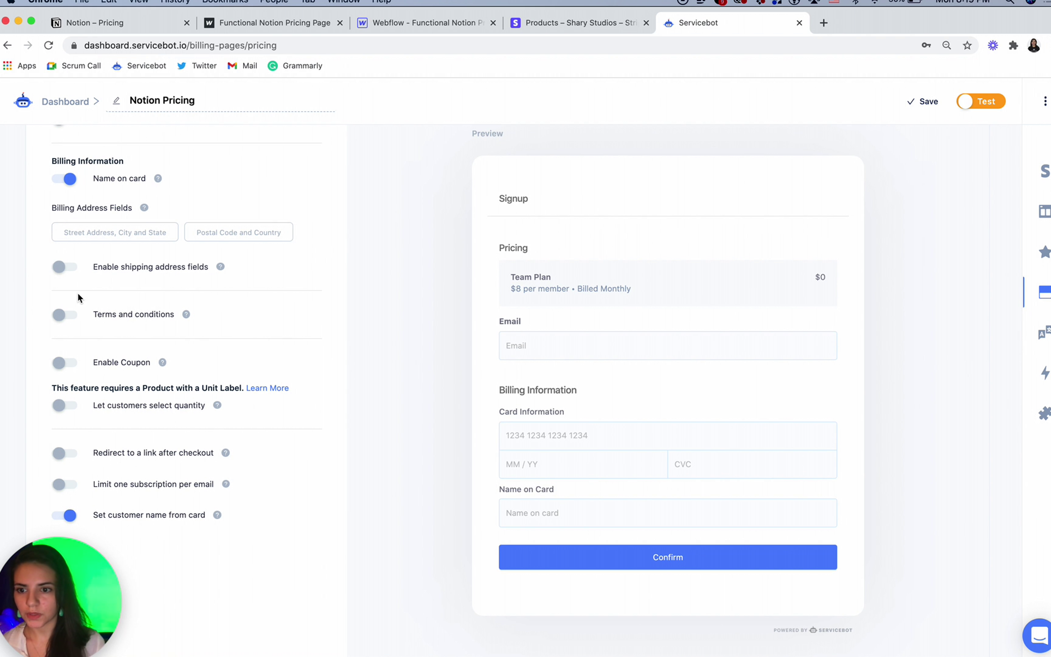
pyautogui.scroll(4, 77, 293)
pyautogui.scroll(-5, 78, 292)
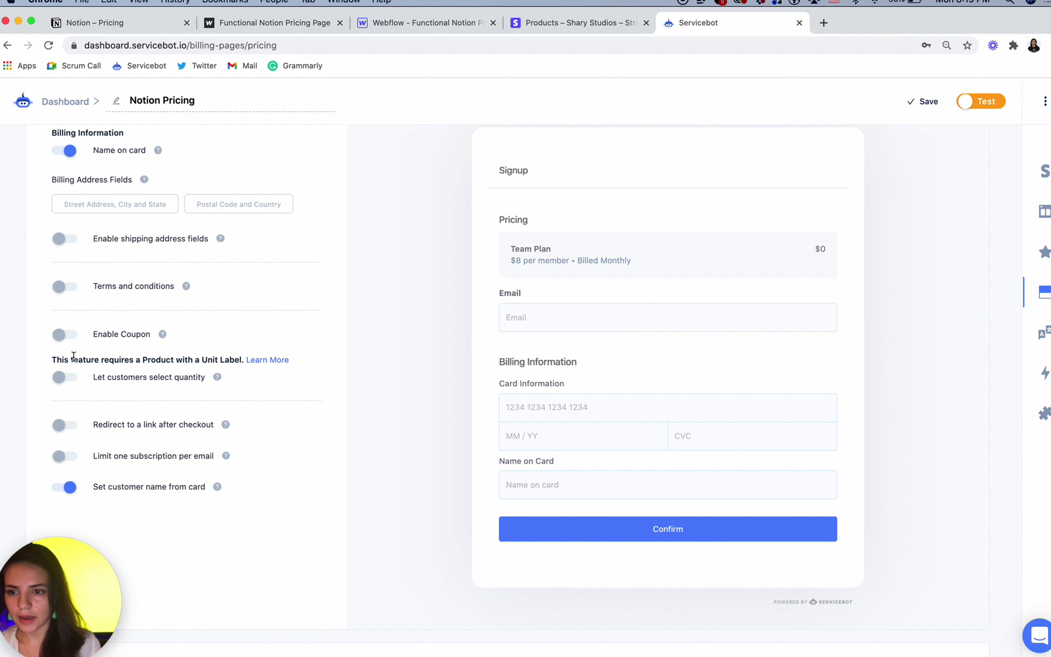
pyautogui.moveTo(51, 359); pyautogui.dragTo(207, 385)
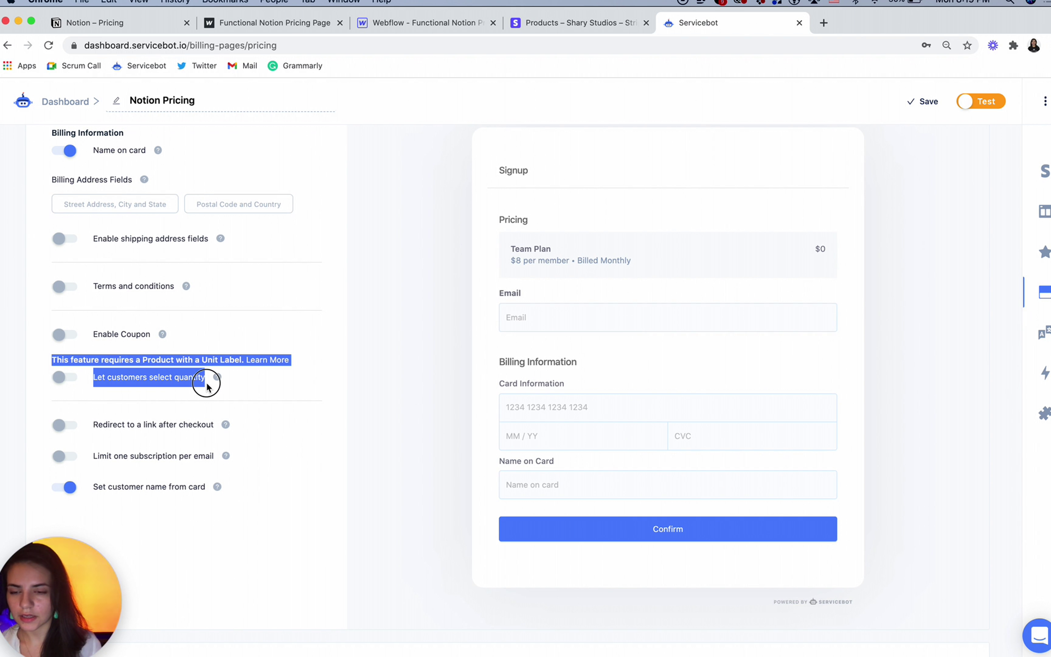
pyautogui.click(169, 379)
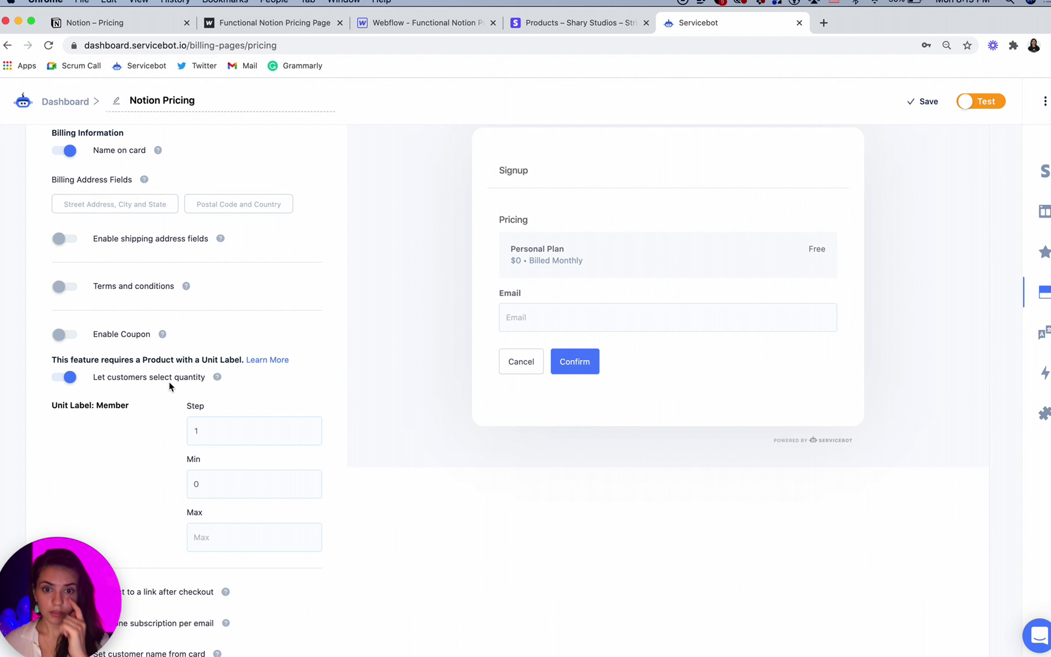
# - Switch the checkout preview to the Team tier and examine the quantity option on its signup form
pyautogui.scroll(5, 548, 354)
pyautogui.click(768, 150)
pyautogui.click(698, 213)
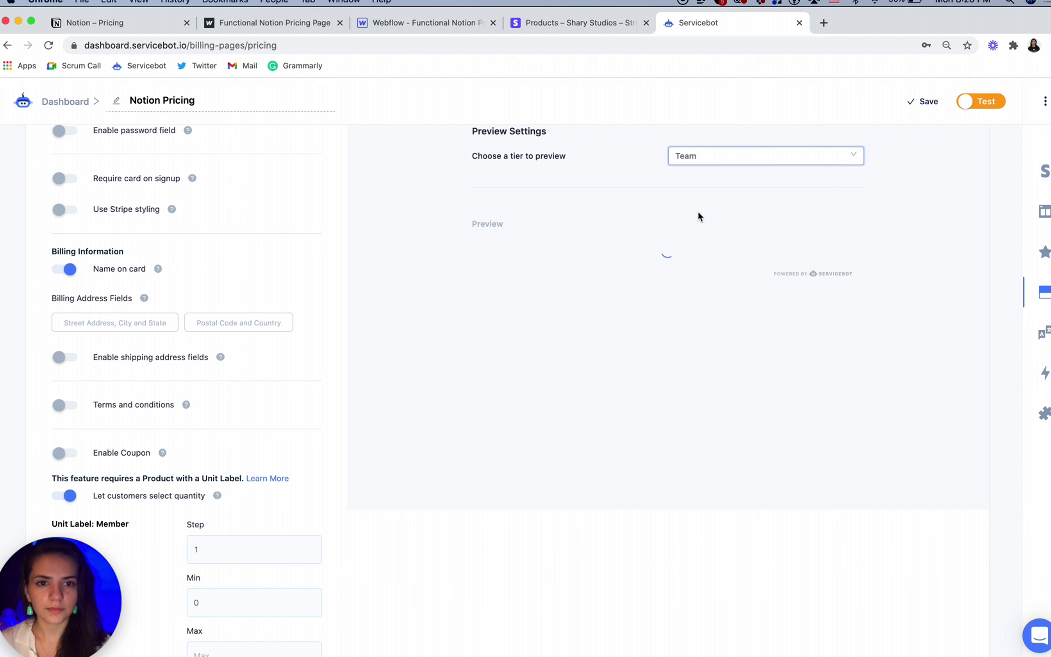
pyautogui.scroll(-8, 698, 211)
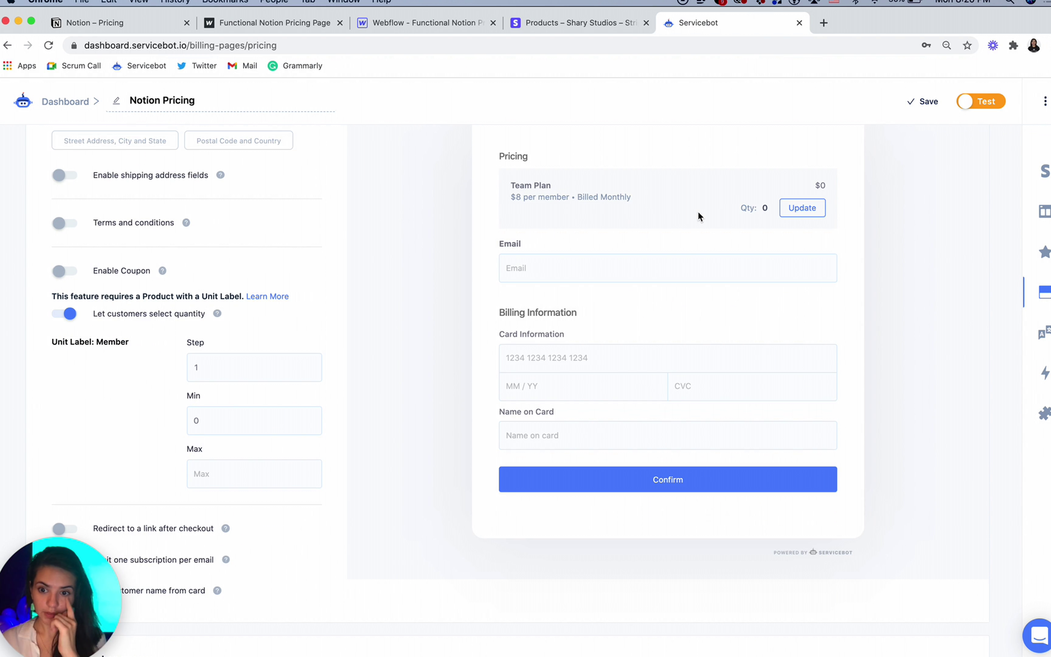
# - Set the minimum quantity for the Member unit to 1
pyautogui.click(241, 360)
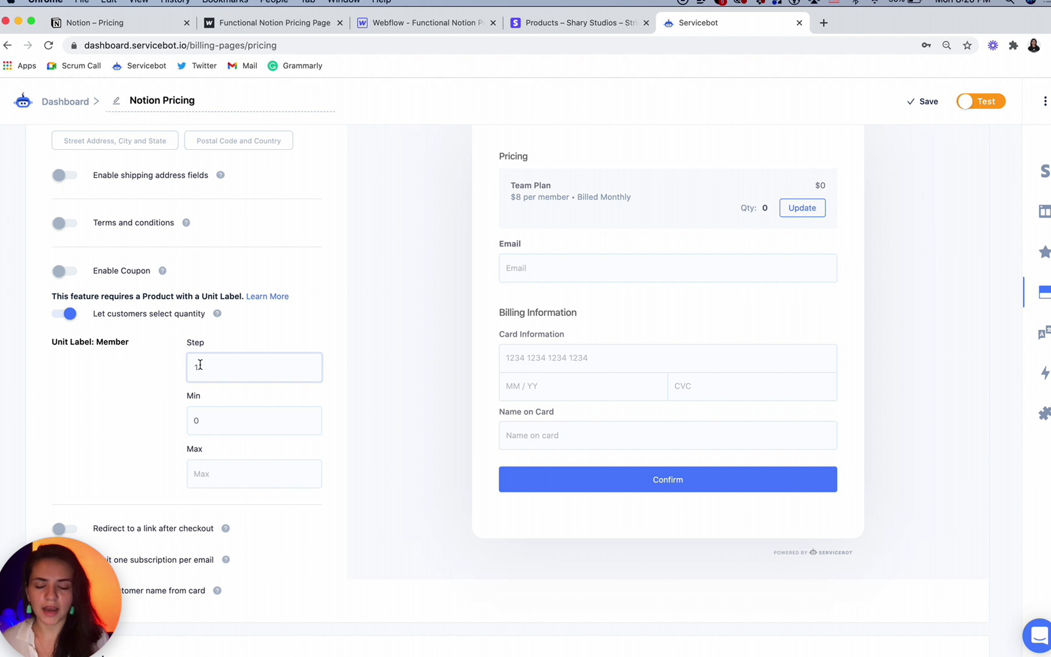
pyautogui.click(228, 425)
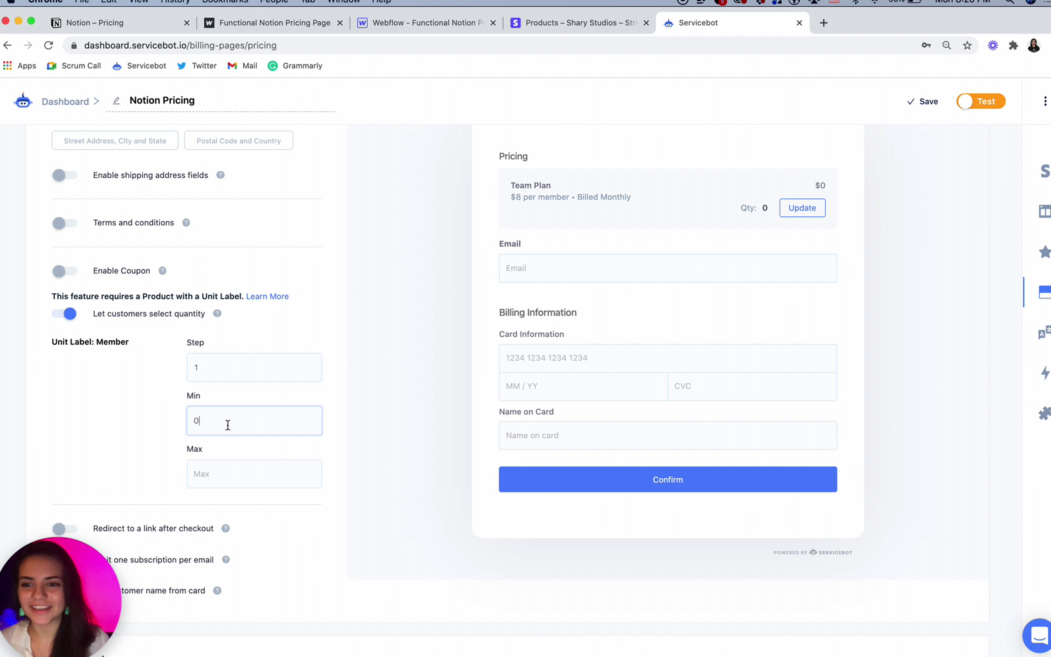
pyautogui.write('1')
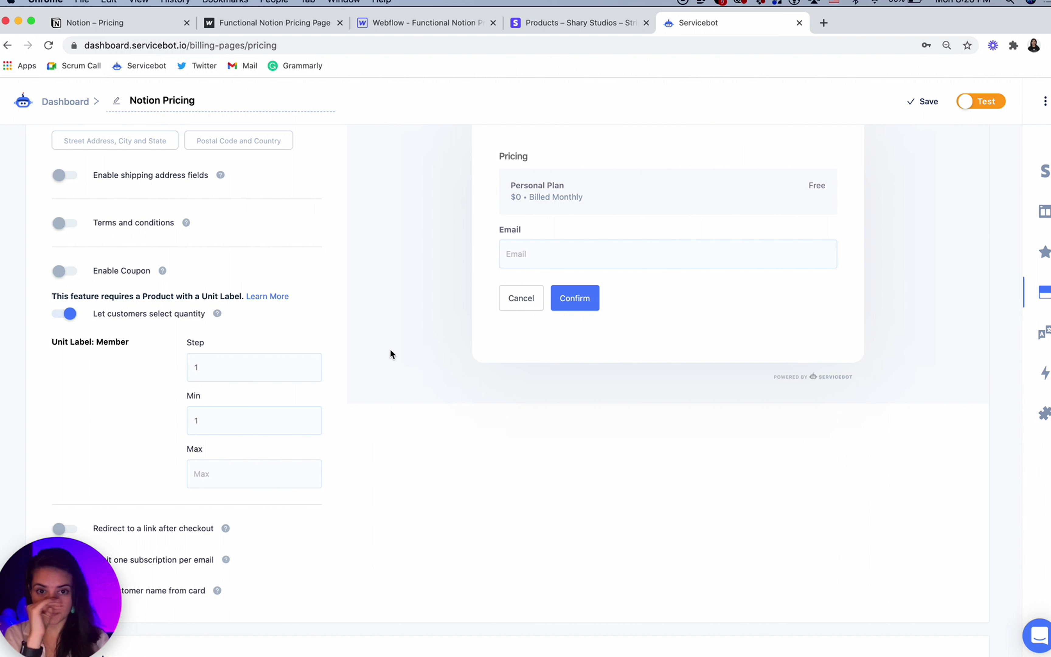
# - Preview the Team tier again to check its price and quantity with the new minimum
pyautogui.scroll(5, 390, 349)
pyautogui.click(713, 229)
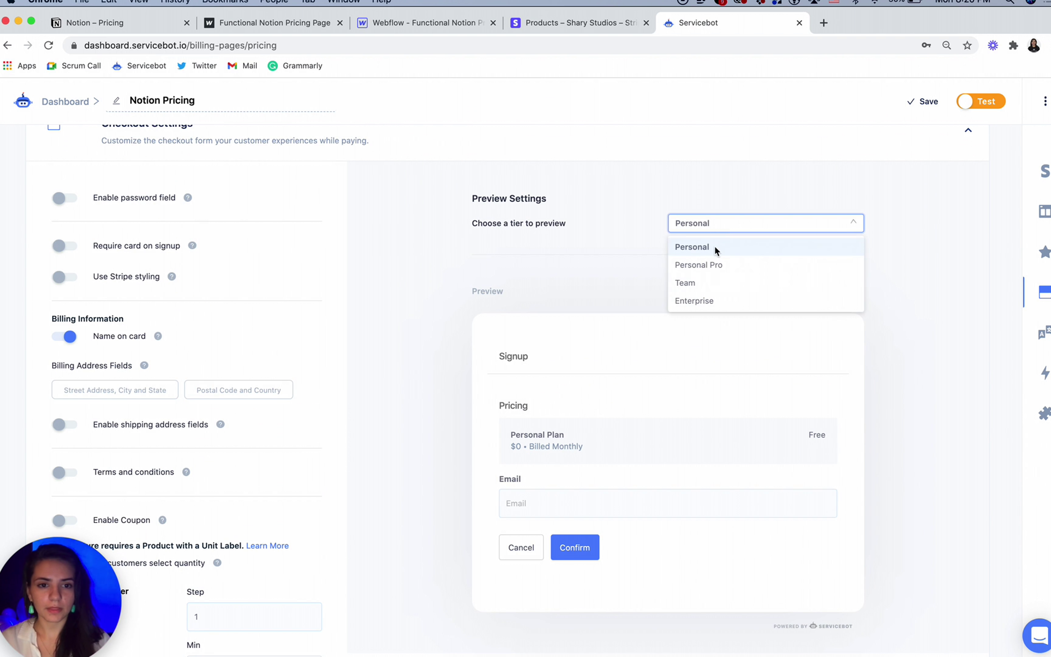
pyautogui.click(701, 283)
pyautogui.scroll(-1, 701, 282)
pyautogui.scroll(-7, 701, 282)
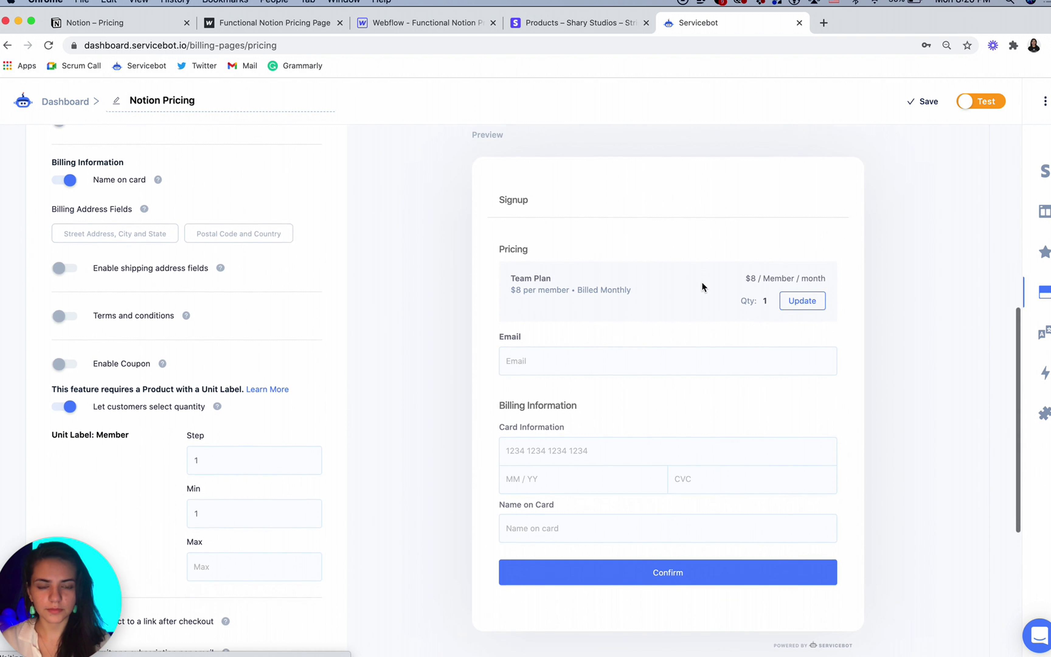
pyautogui.scroll(2, 808, 276)
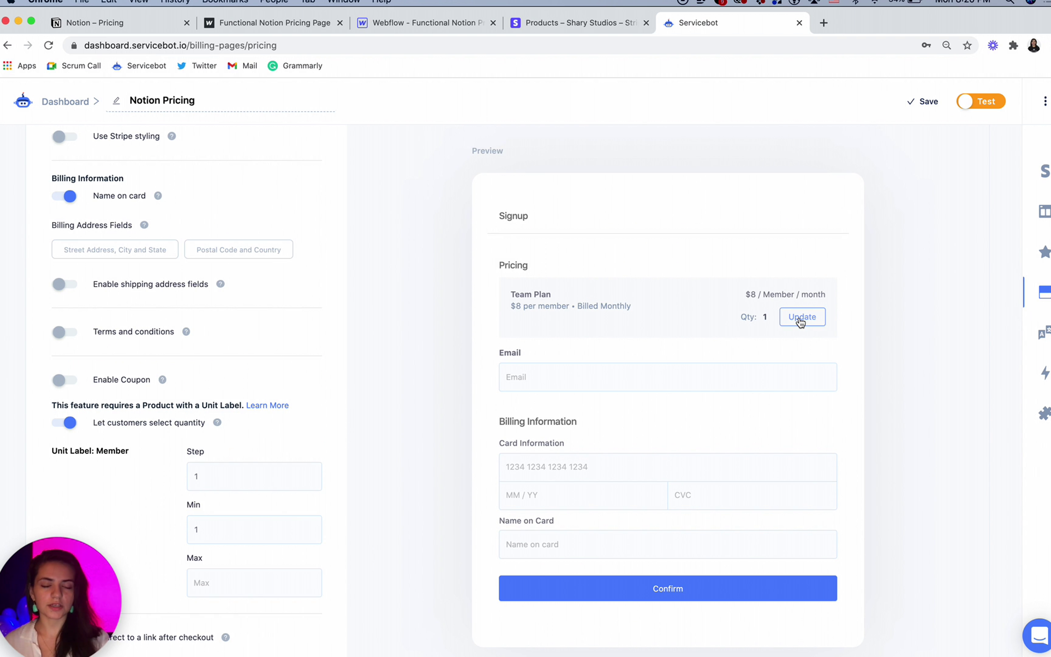
# - Test the Team Plan's quantity update in the preview by raising the members to 2 and check the monthly total
pyautogui.click(800, 319)
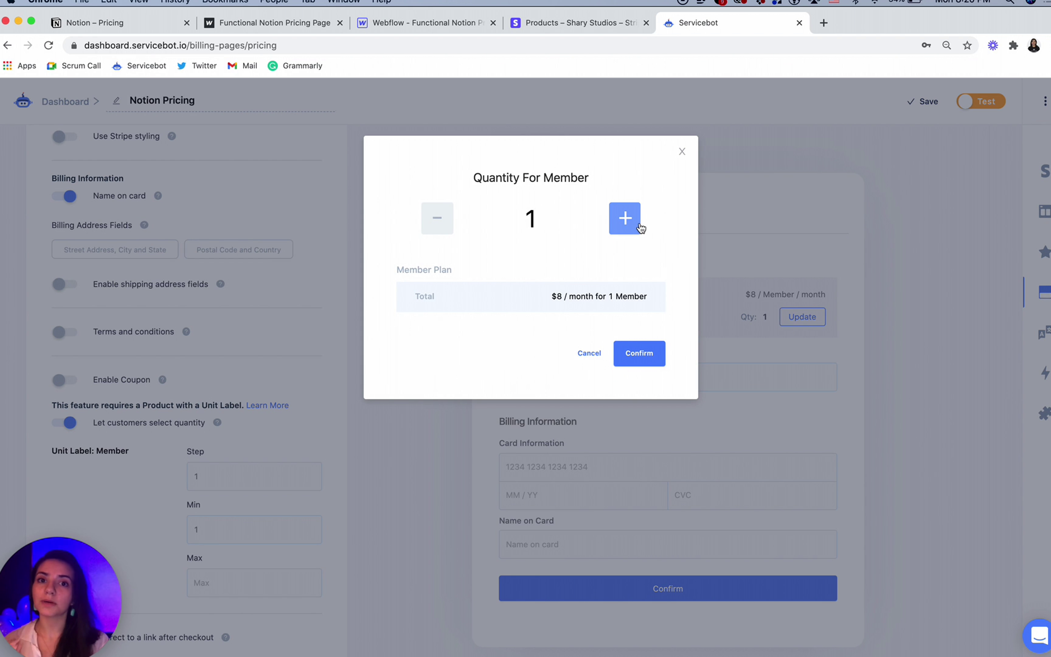
pyautogui.click(681, 153)
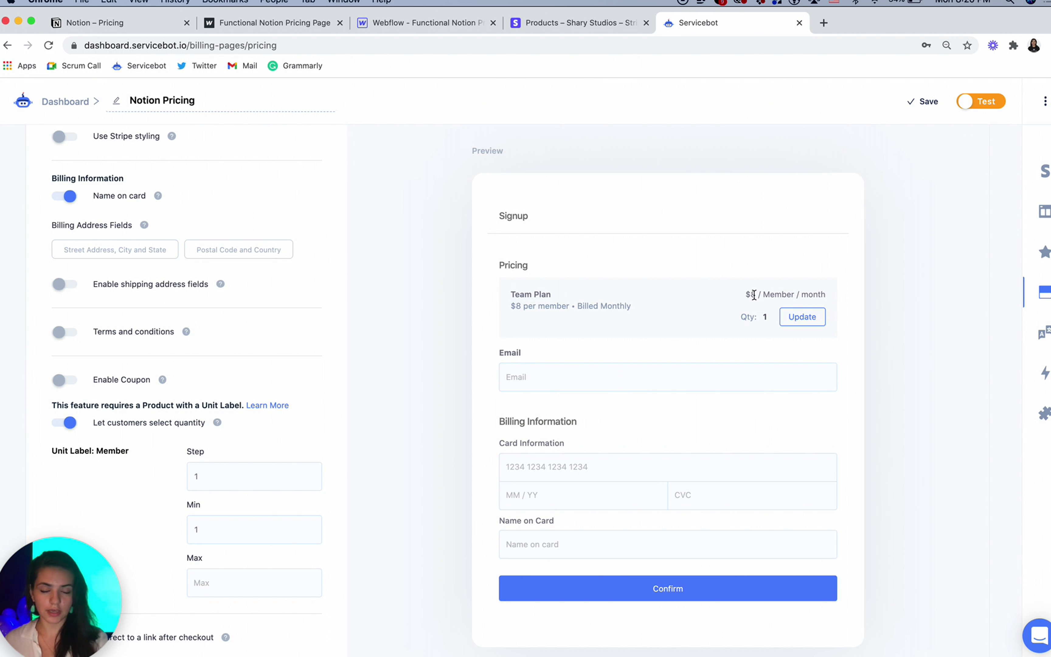
pyautogui.click(799, 318)
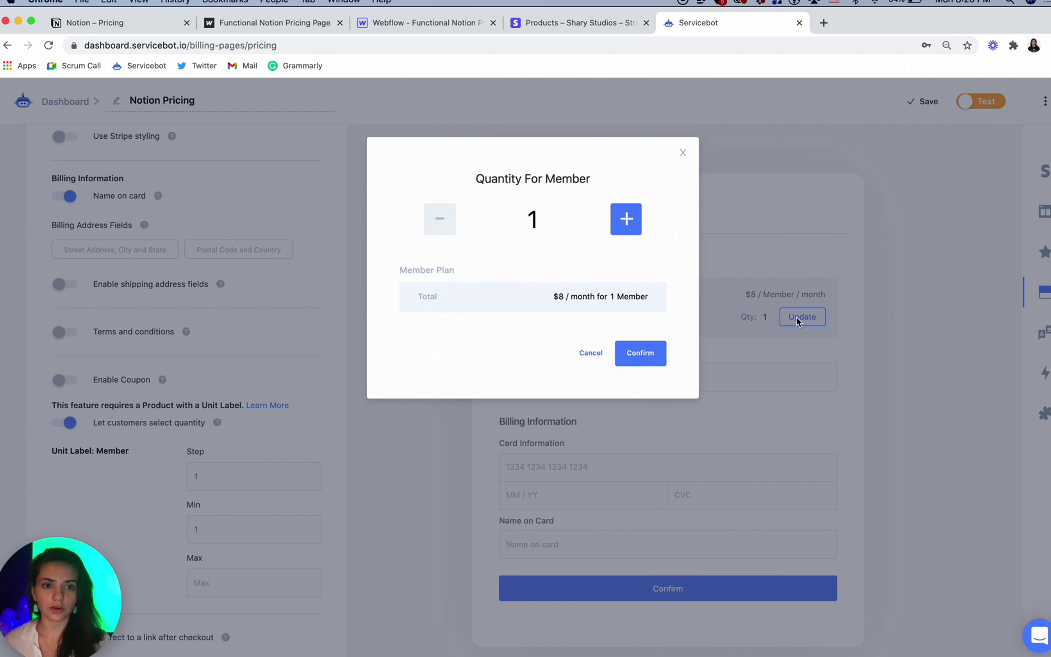
pyautogui.click(624, 219)
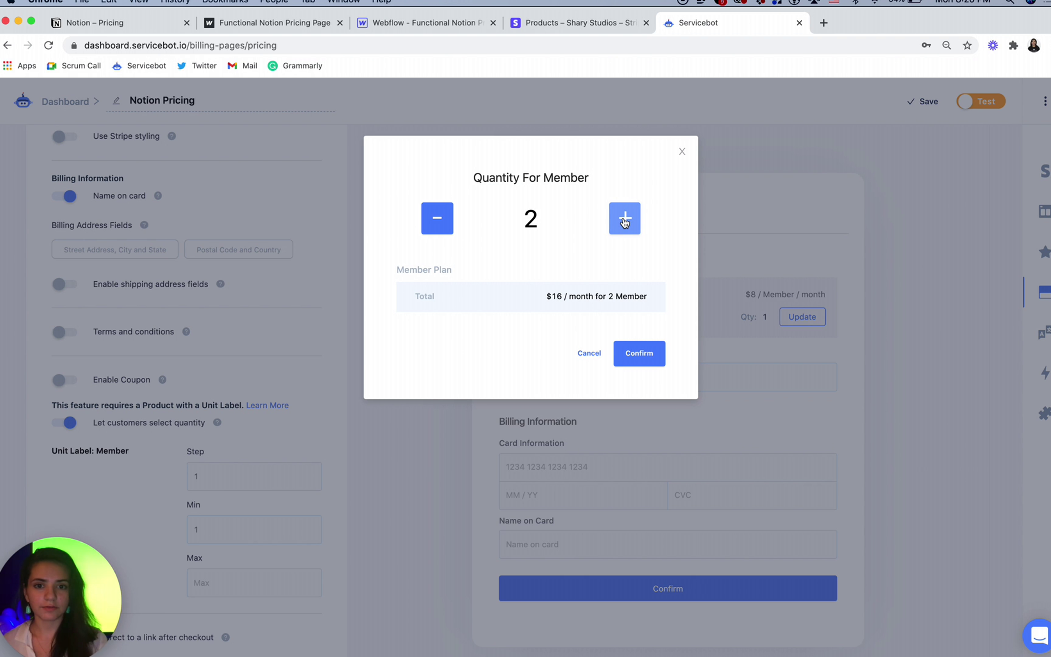
pyautogui.moveTo(547, 297); pyautogui.dragTo(662, 303)
pyautogui.click(659, 302)
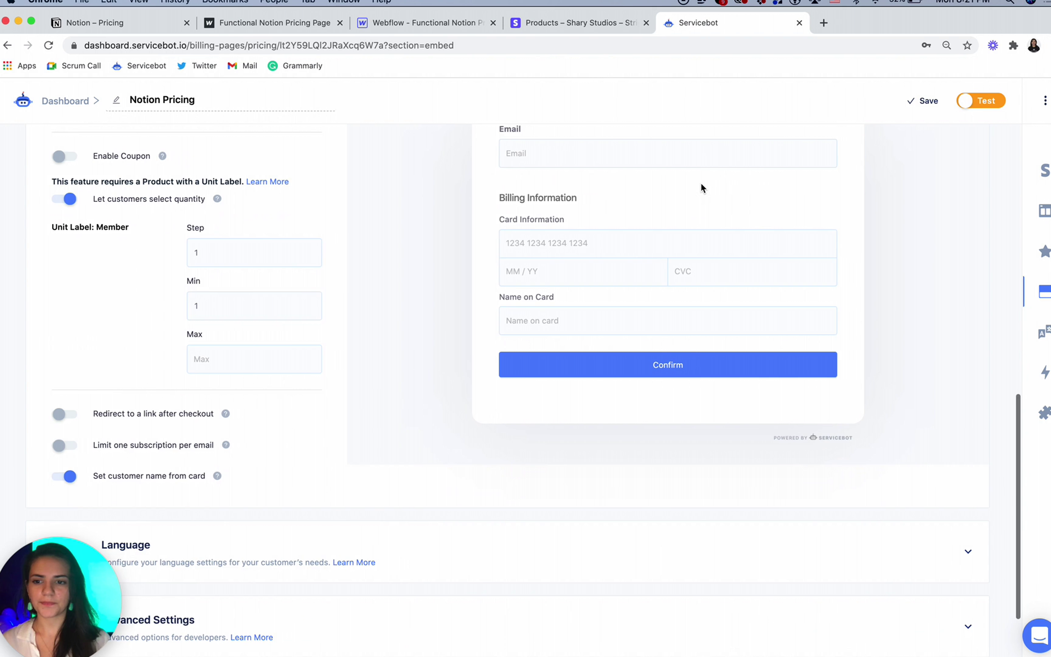
# - Limit checkout to one subscription per email and save the Notion Pricing billing page
pyautogui.scroll(-1, 699, 187)
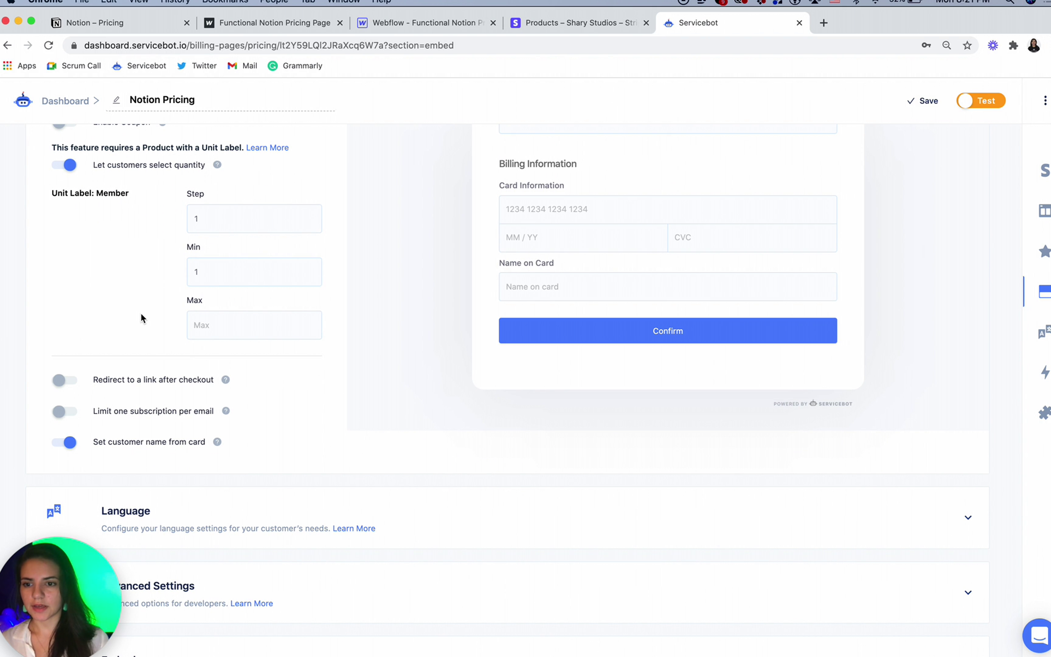
pyautogui.scroll(-1, 141, 314)
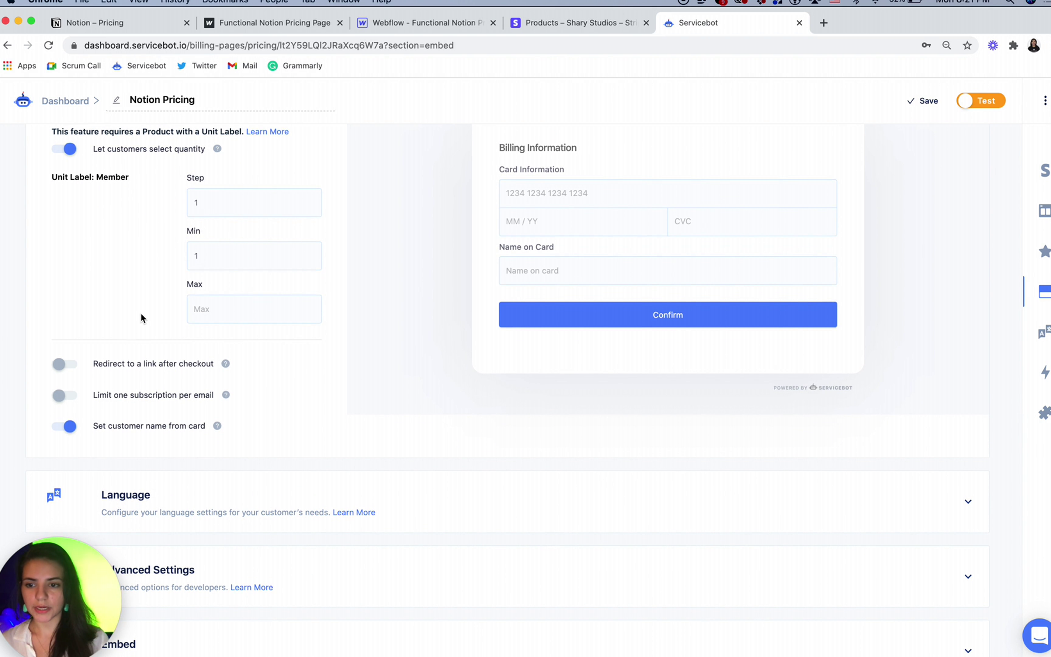
pyautogui.scroll(-3, 142, 314)
pyautogui.click(61, 341)
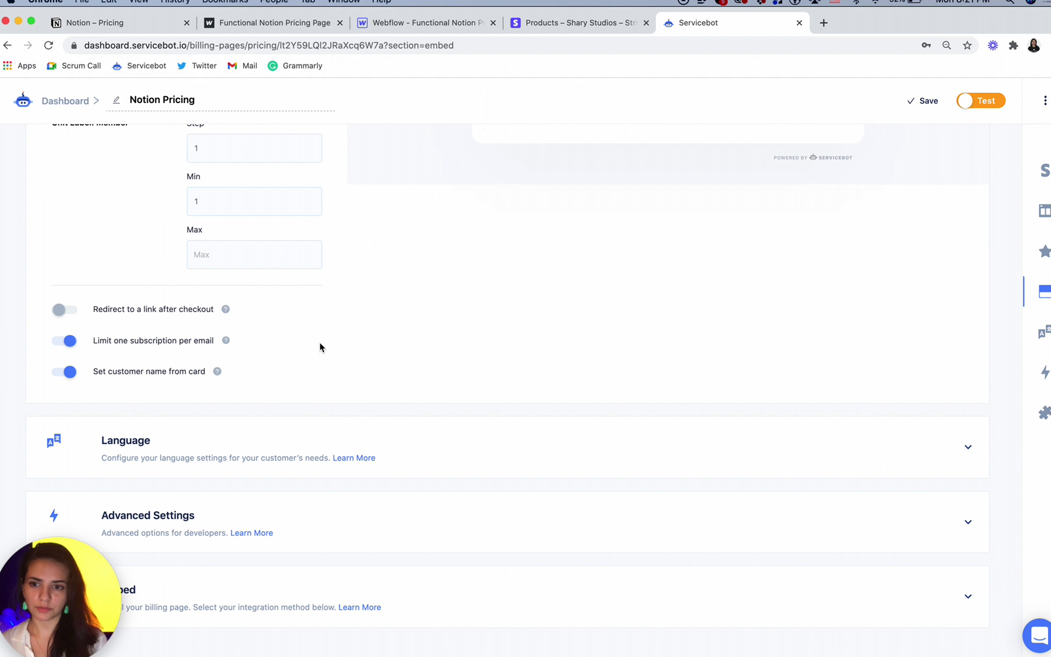
pyautogui.scroll(15, 321, 347)
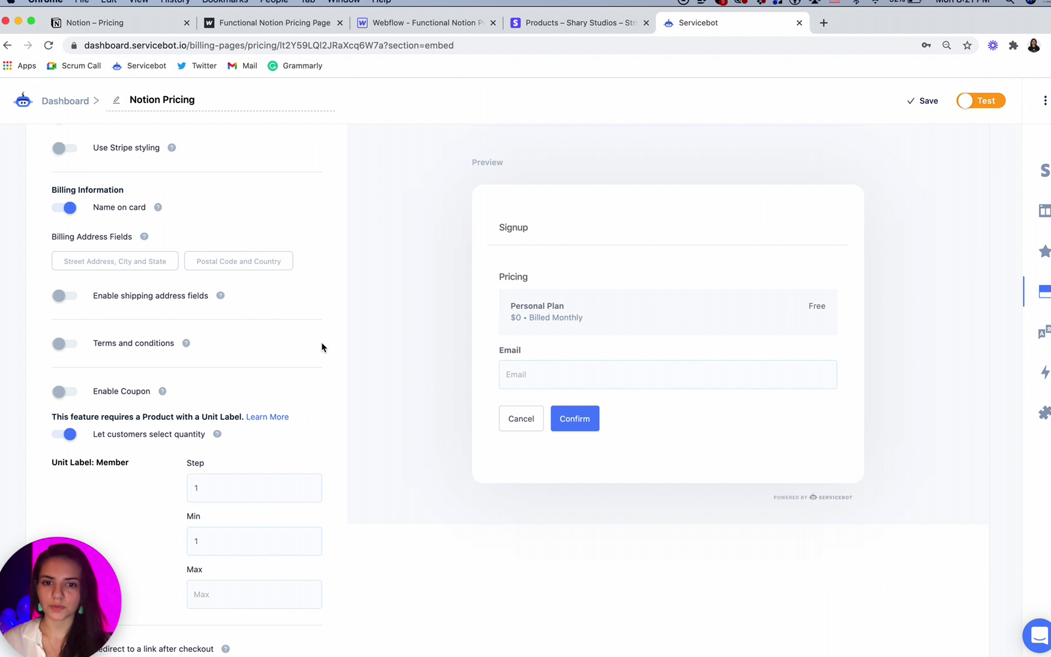
pyautogui.scroll(-15, 692, 357)
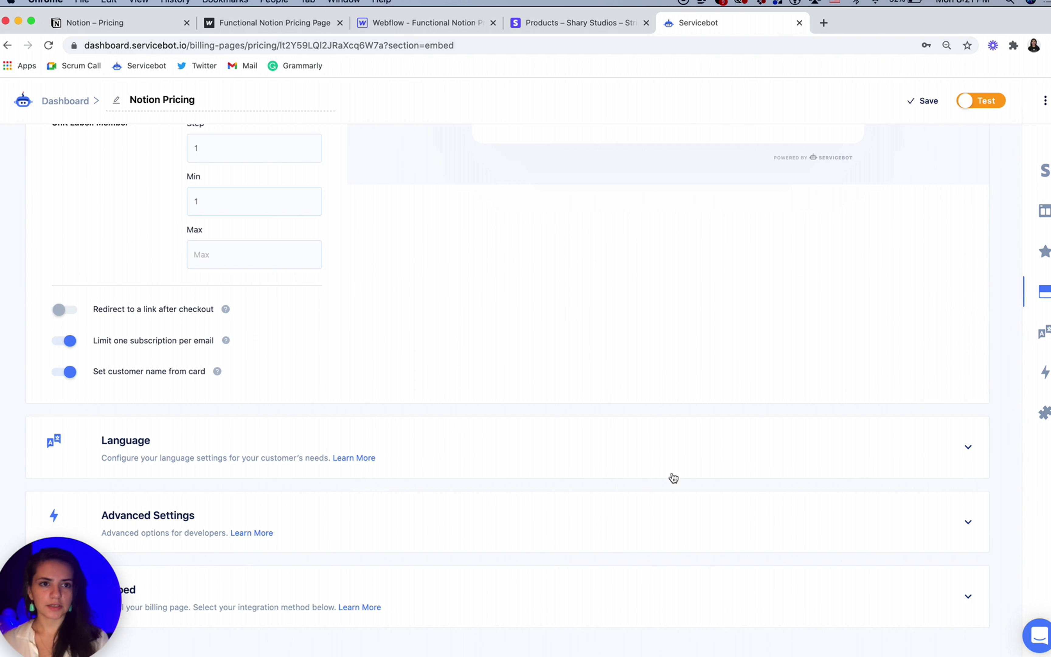
pyautogui.click(918, 103)
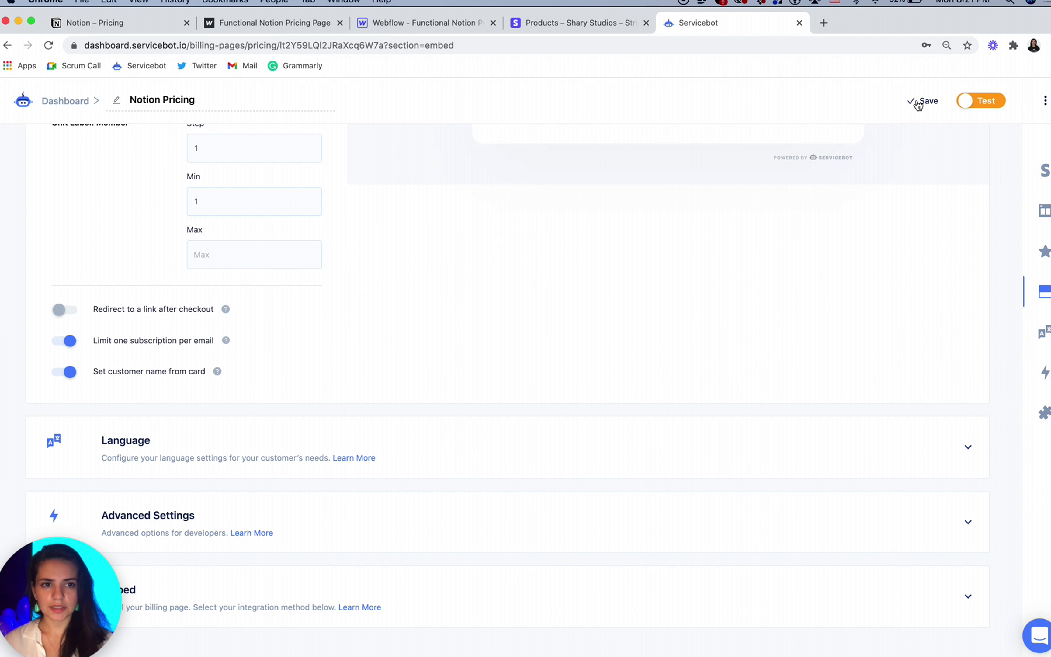
# - Open the billing page's Embed options, choose the HTML integration and copy its embed code
pyautogui.click(519, 615)
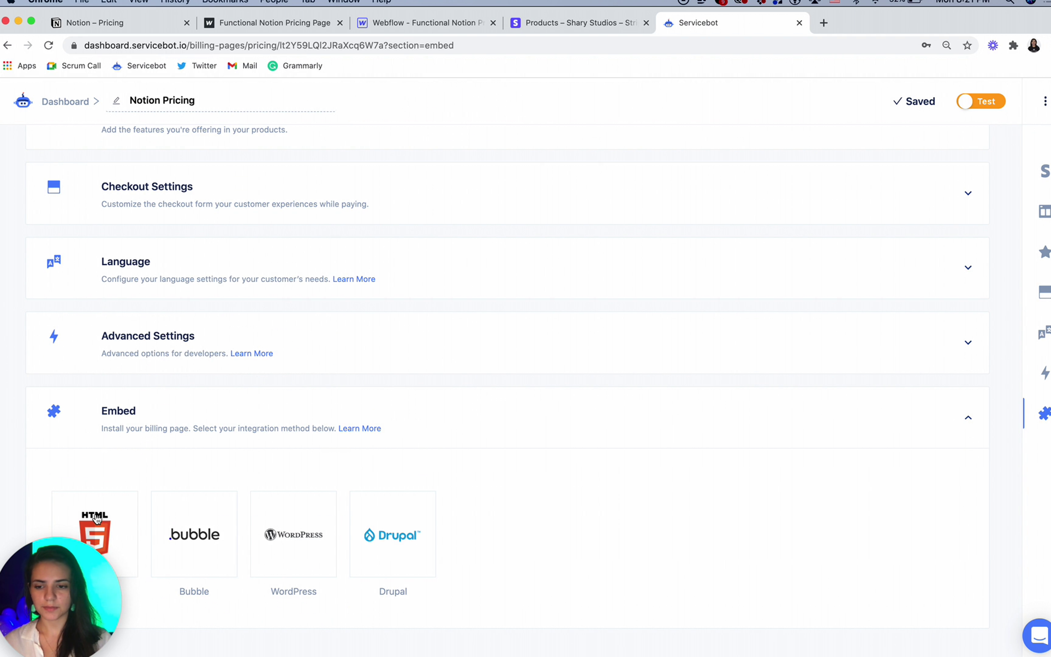
pyautogui.click(96, 518)
pyautogui.scroll(-3, 782, 508)
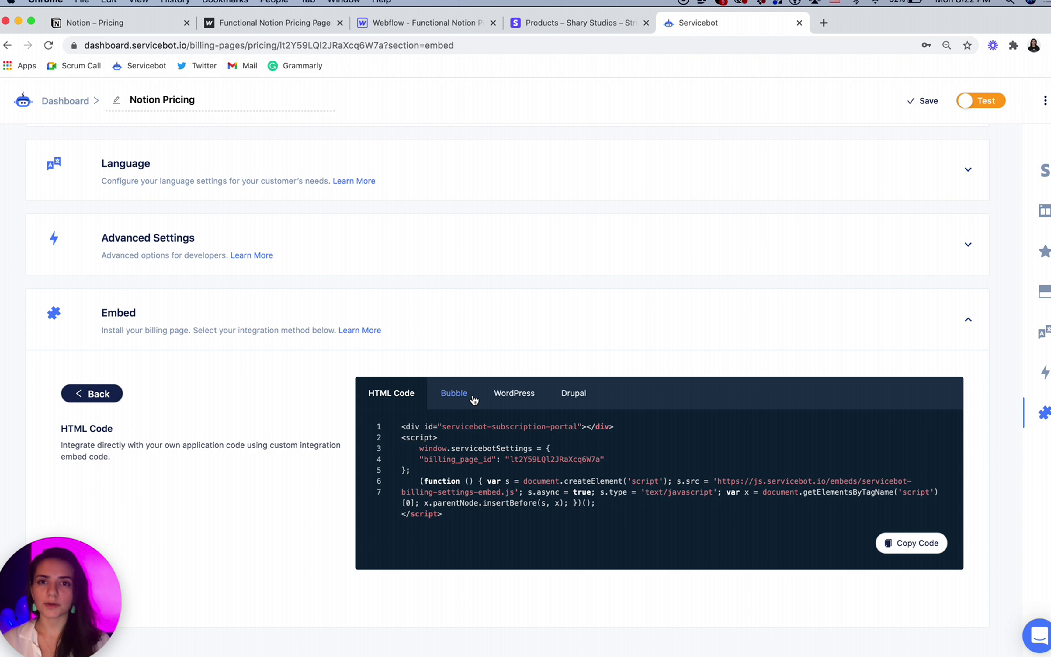
pyautogui.click(897, 549)
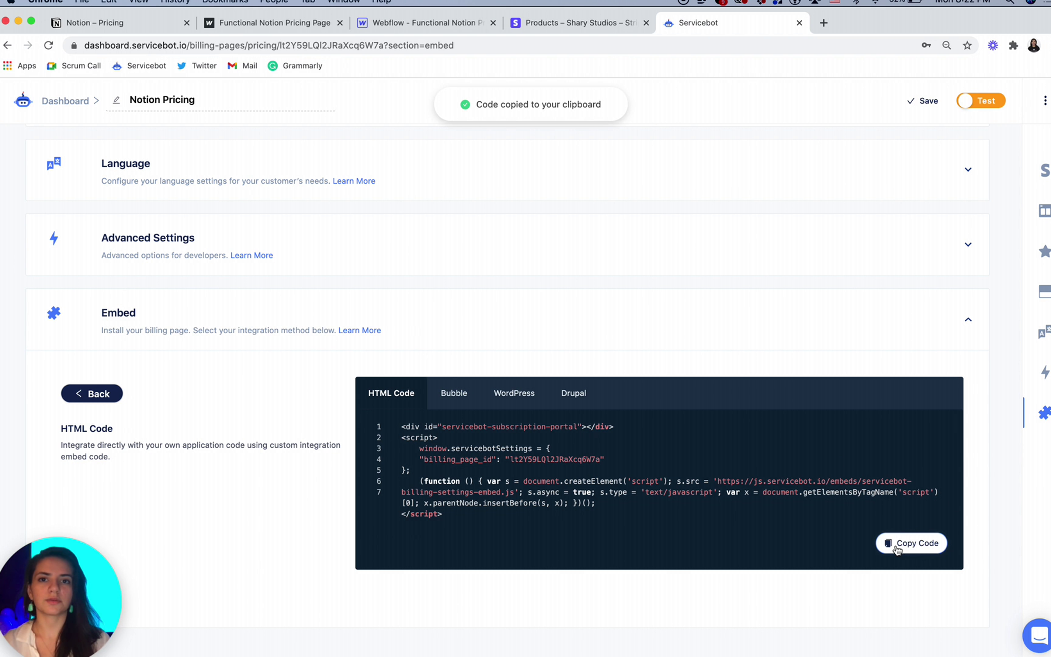
# - Switch to the Webflow Designer, dismiss the publish dialog and look through the pricing page from the header to the comparison table
pyautogui.click(403, 25)
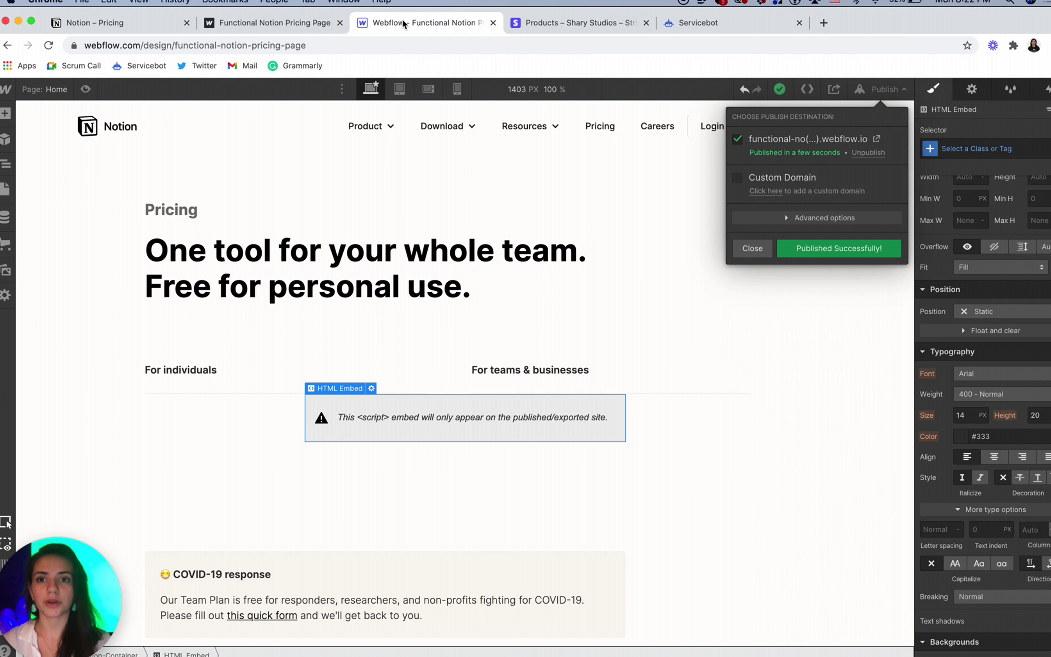
pyautogui.click(406, 413)
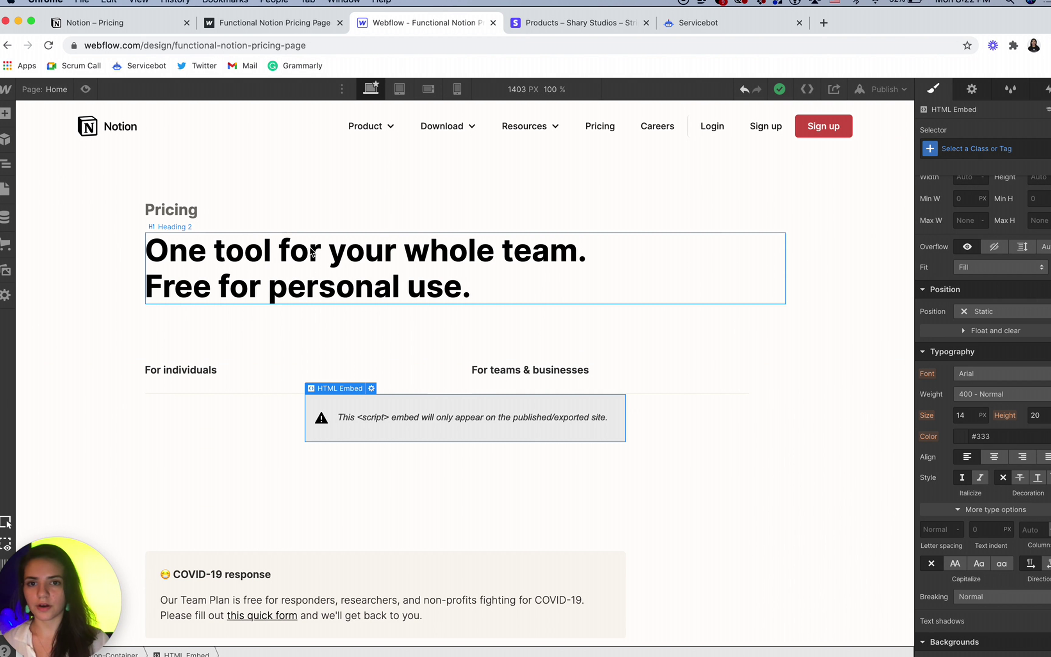
pyautogui.scroll(-15, 310, 248)
pyautogui.scroll(-5, 309, 246)
pyautogui.scroll(15, 309, 247)
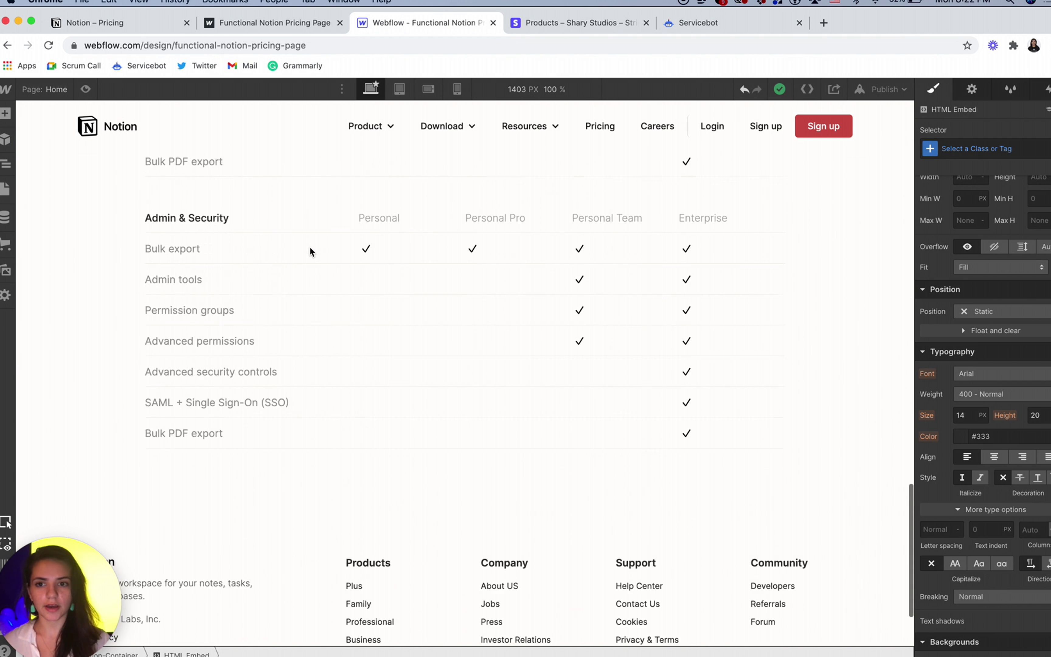
pyautogui.scroll(10, 302, 574)
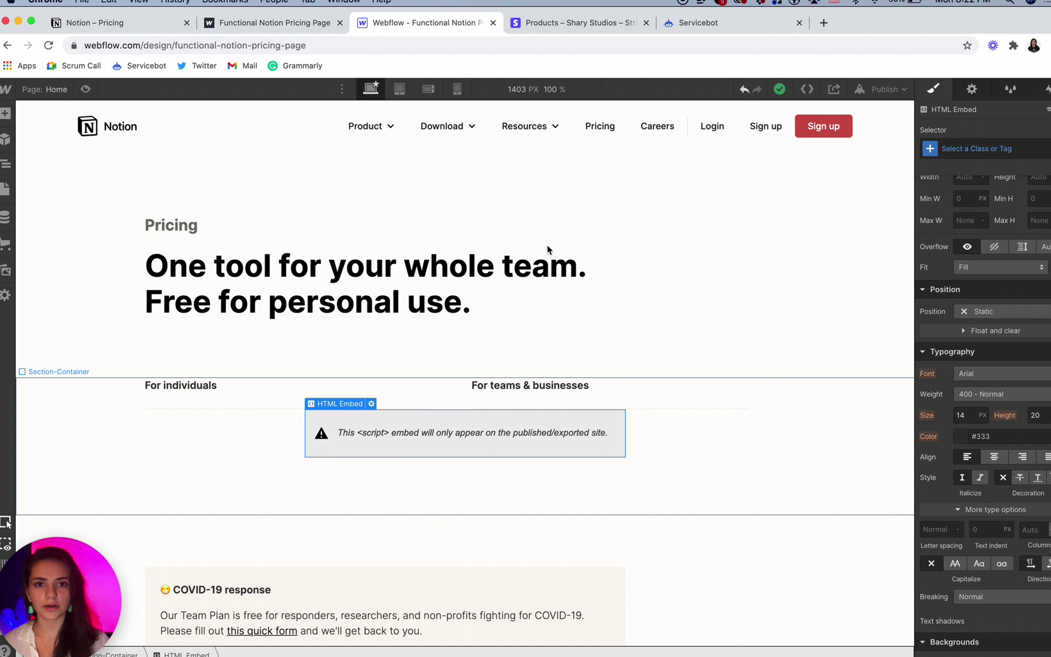
pyautogui.scroll(-10, 830, 173)
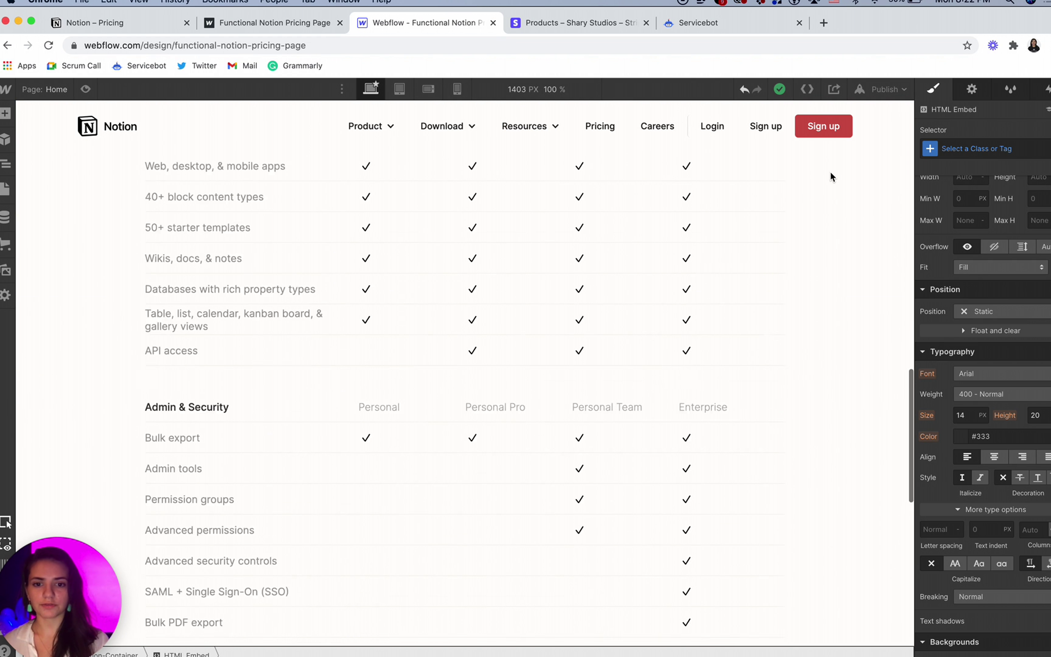
# - Replace the code in the HTML Embed below the plan headings with the copied Servicebot embed code and save it
pyautogui.scroll(10, 830, 174)
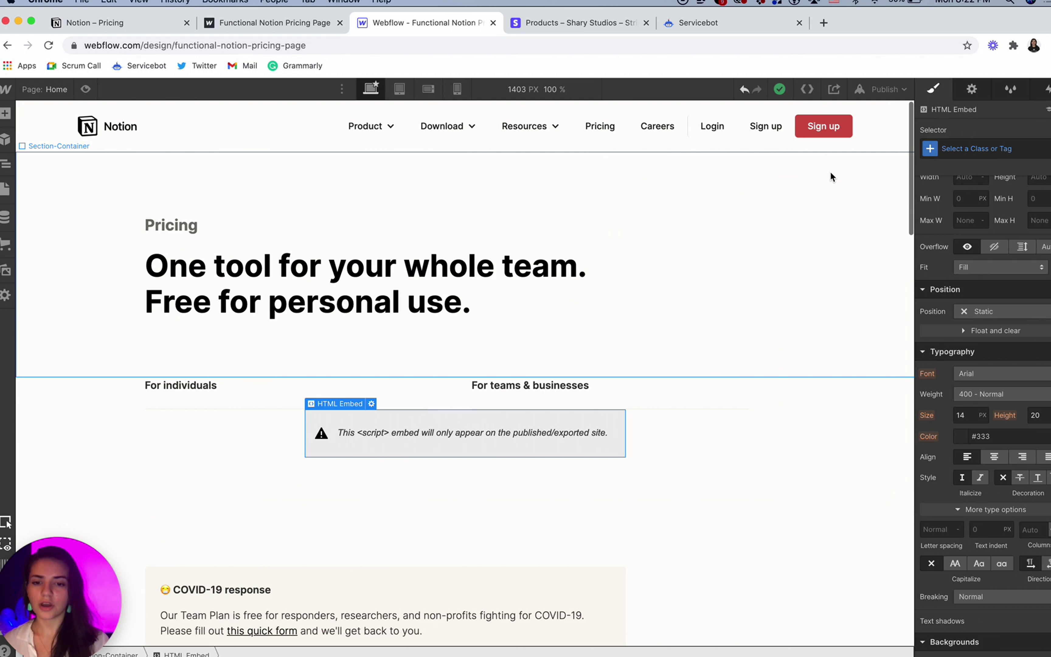
pyautogui.click(371, 404)
pyautogui.press('super+a')
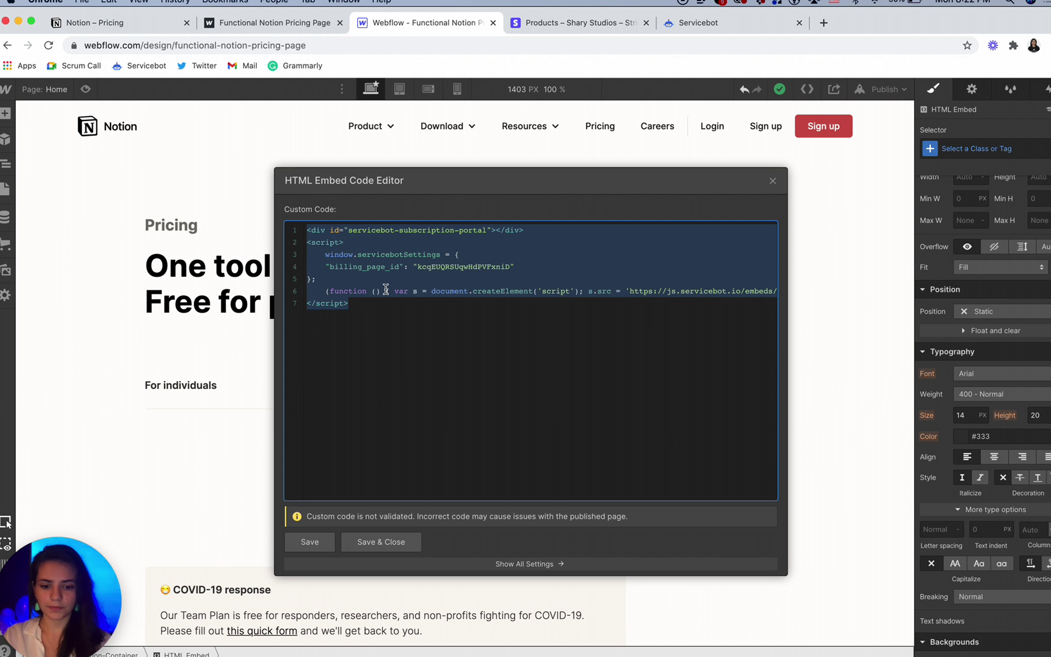
pyautogui.click(386, 289)
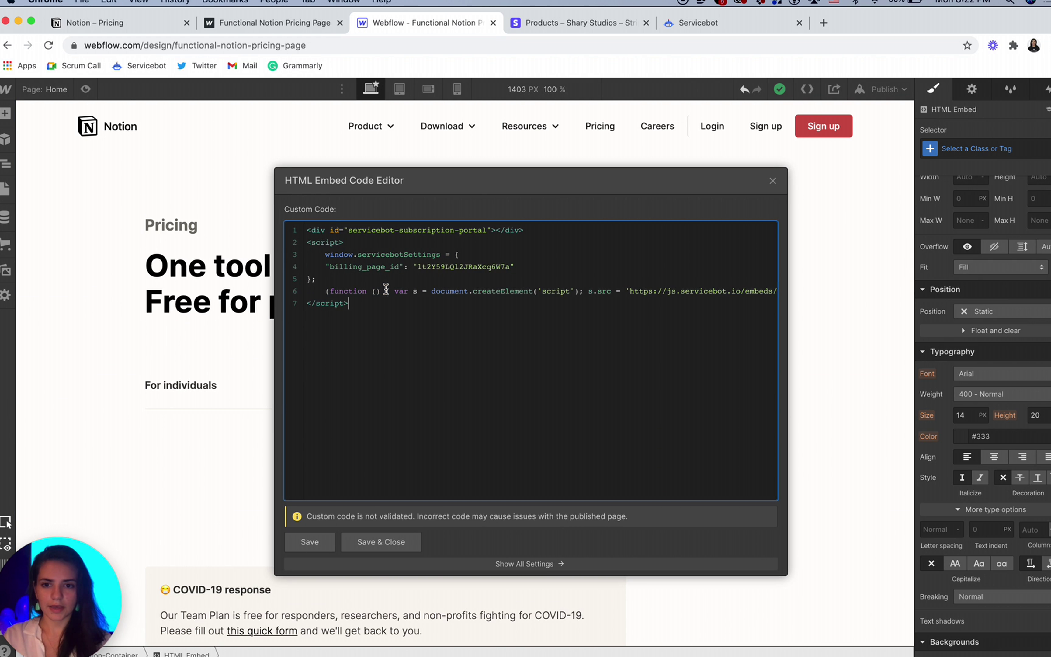
pyautogui.click(375, 543)
# - Open the Home page settings and review the Servicebot CSS before the closing body tag, comparing it with the published pricing page
pyautogui.scroll(-1, 298, 165)
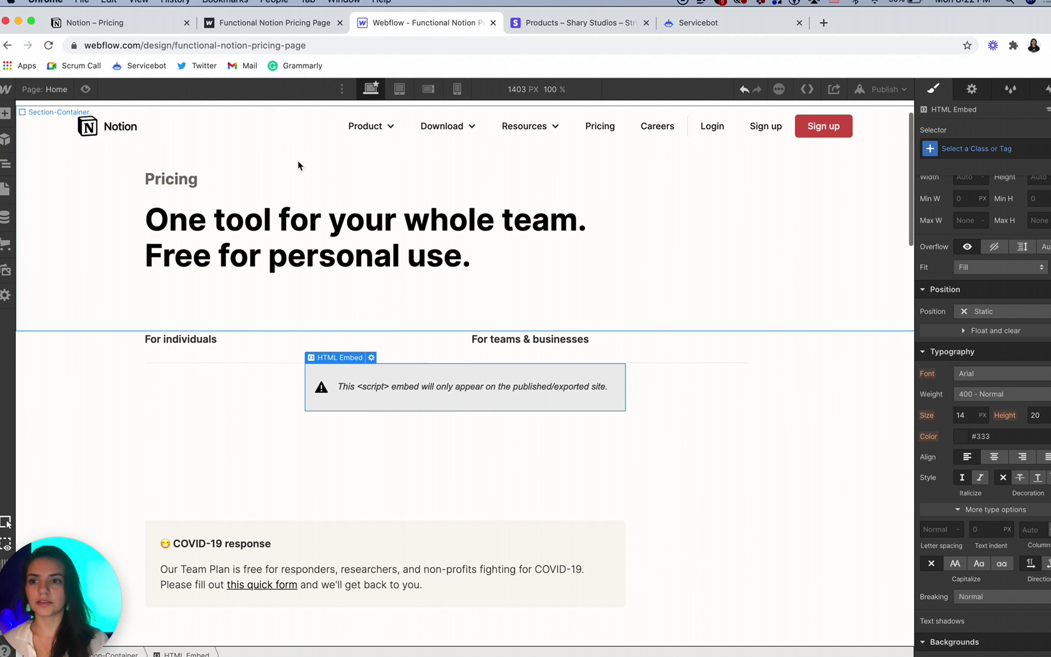
pyautogui.scroll(-2, 152, 304)
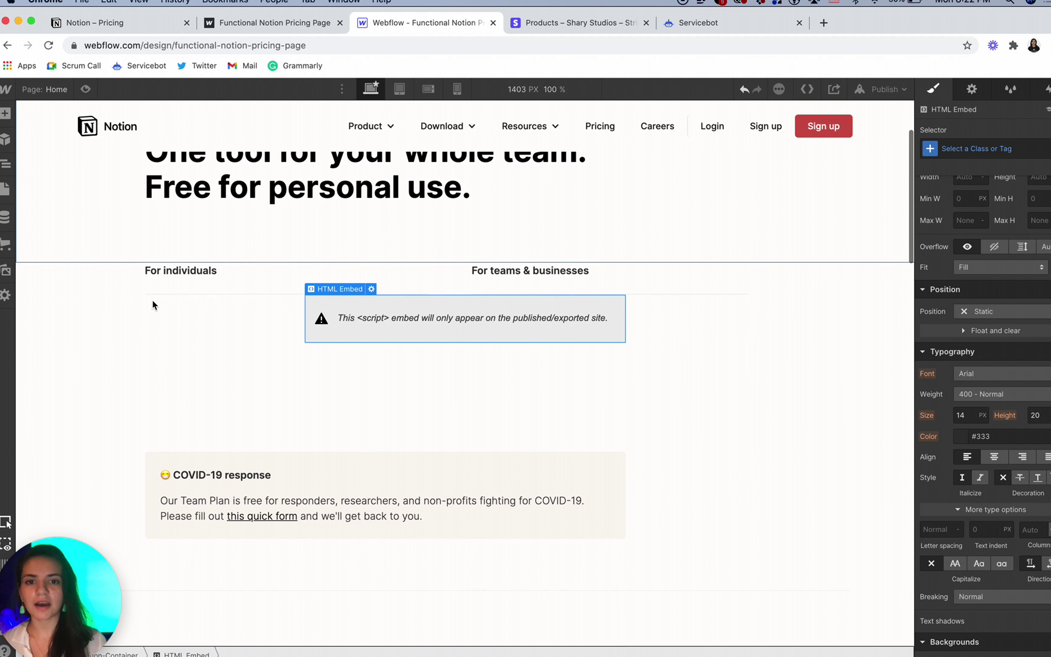
pyautogui.click(93, 278)
pyautogui.click(3, 186)
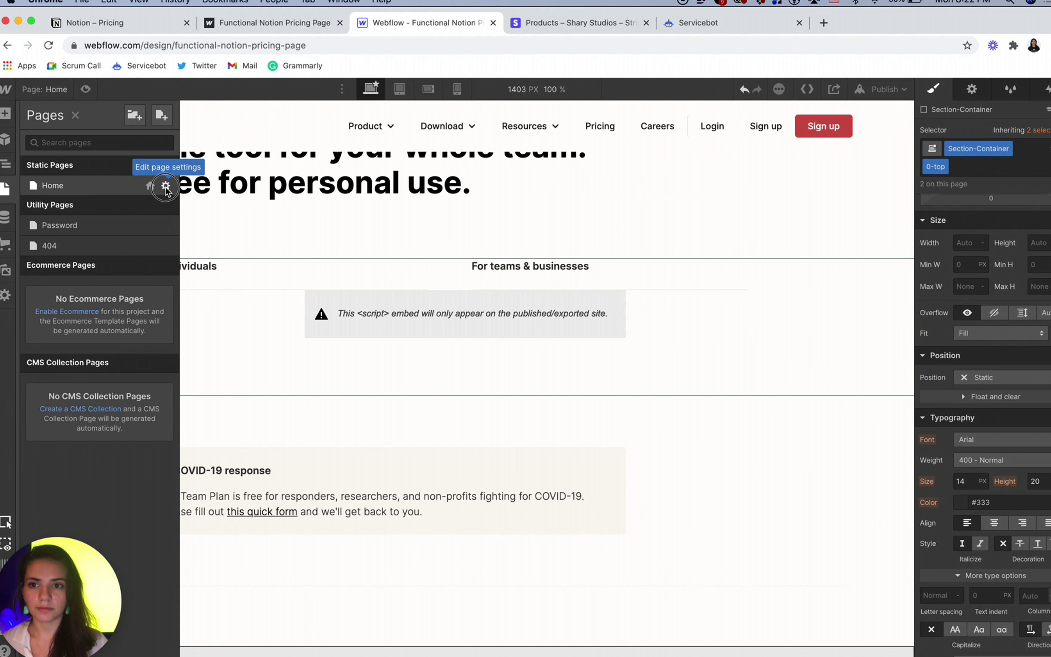
pyautogui.click(166, 186)
pyautogui.scroll(-10, 418, 360)
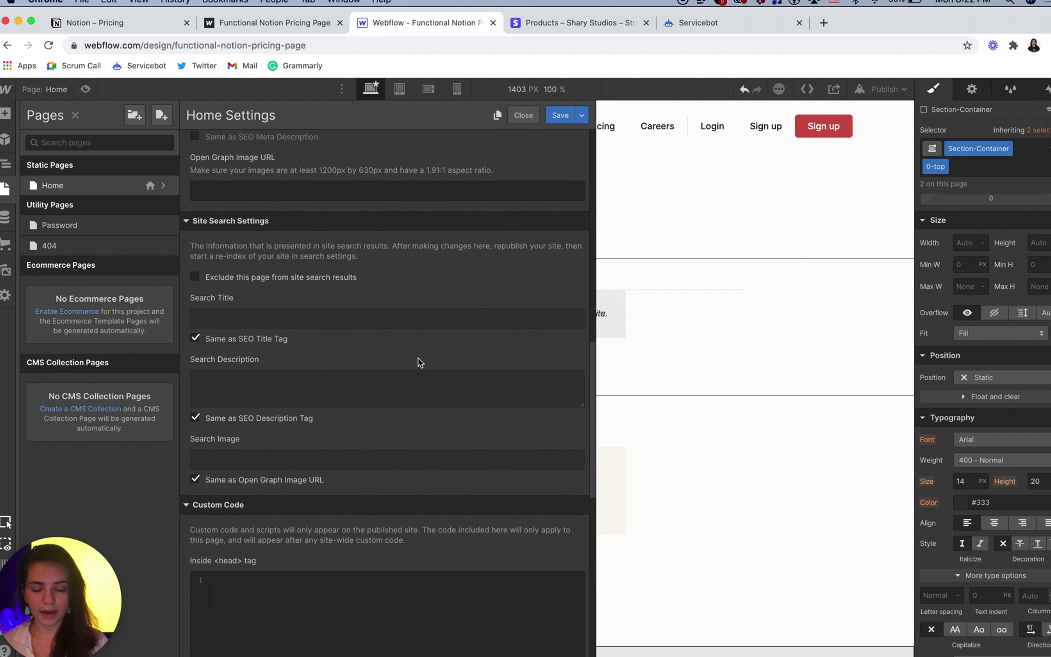
pyautogui.scroll(-10, 419, 362)
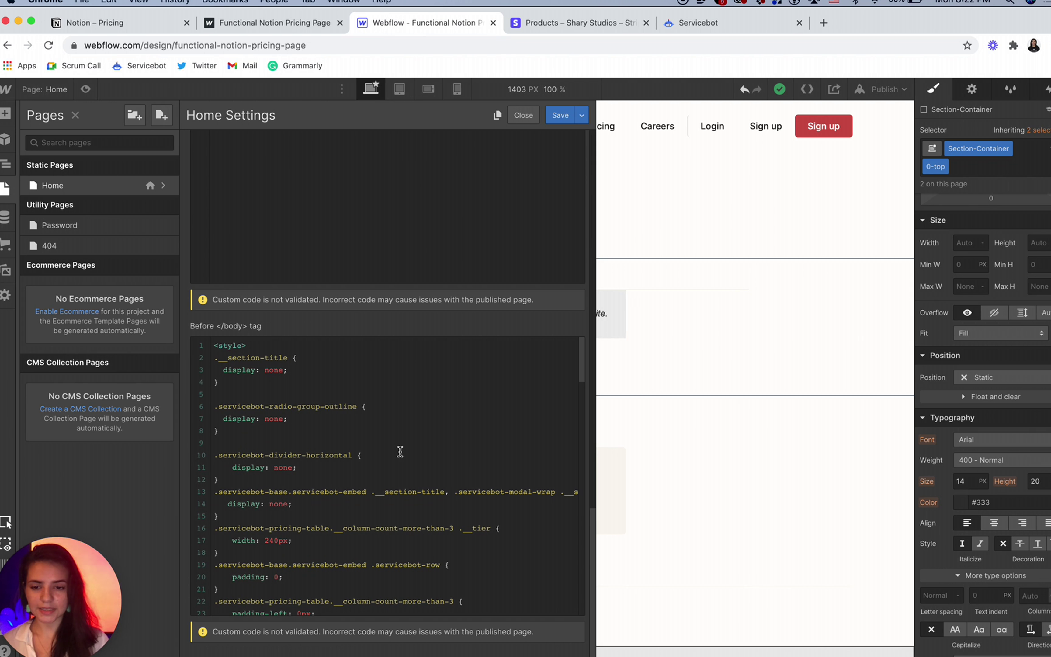
pyautogui.scroll(-10, 400, 452)
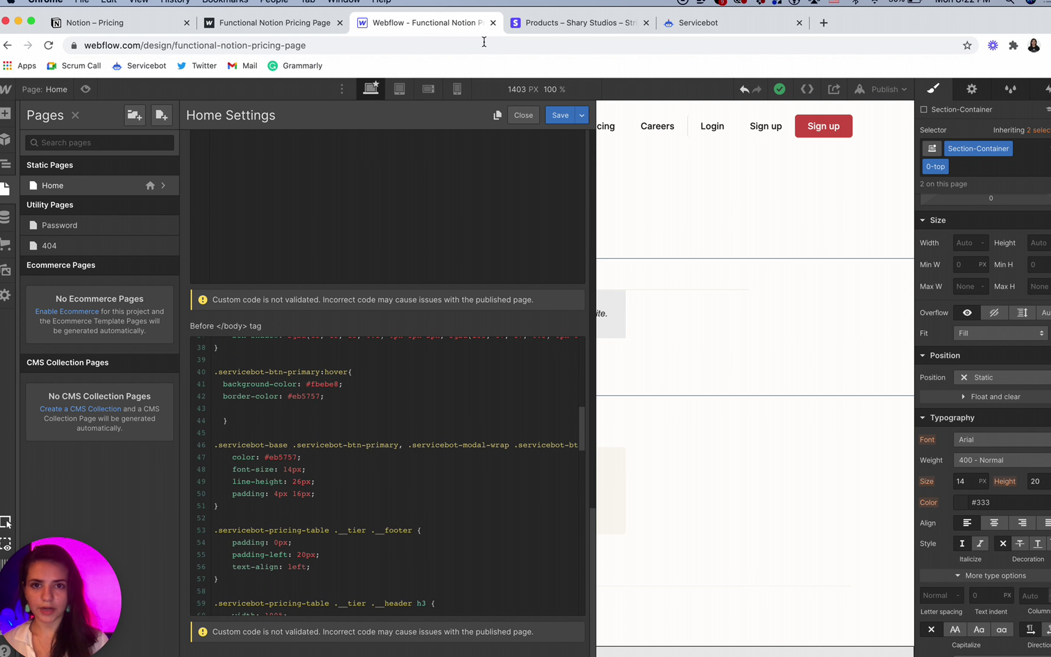
pyautogui.click(242, 24)
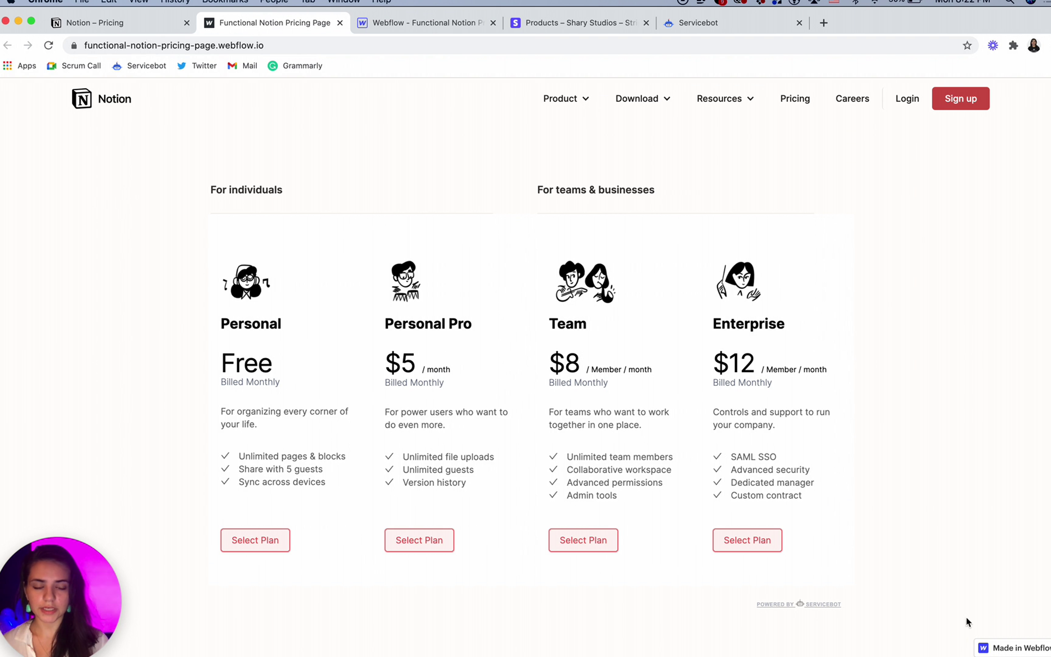
pyautogui.click(377, 23)
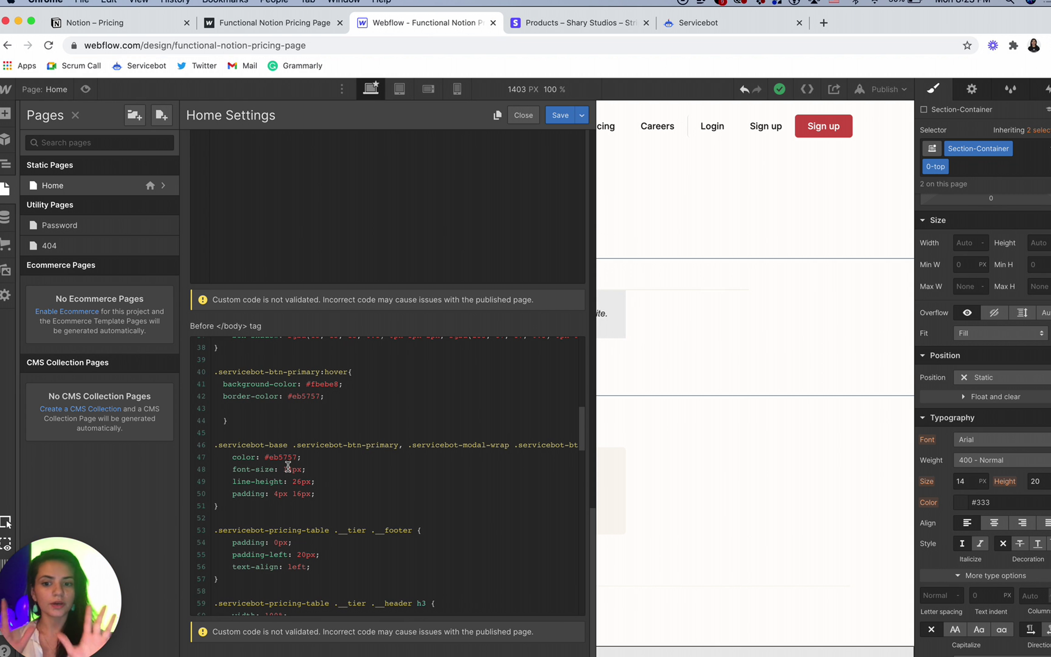
pyautogui.scroll(-5, 288, 467)
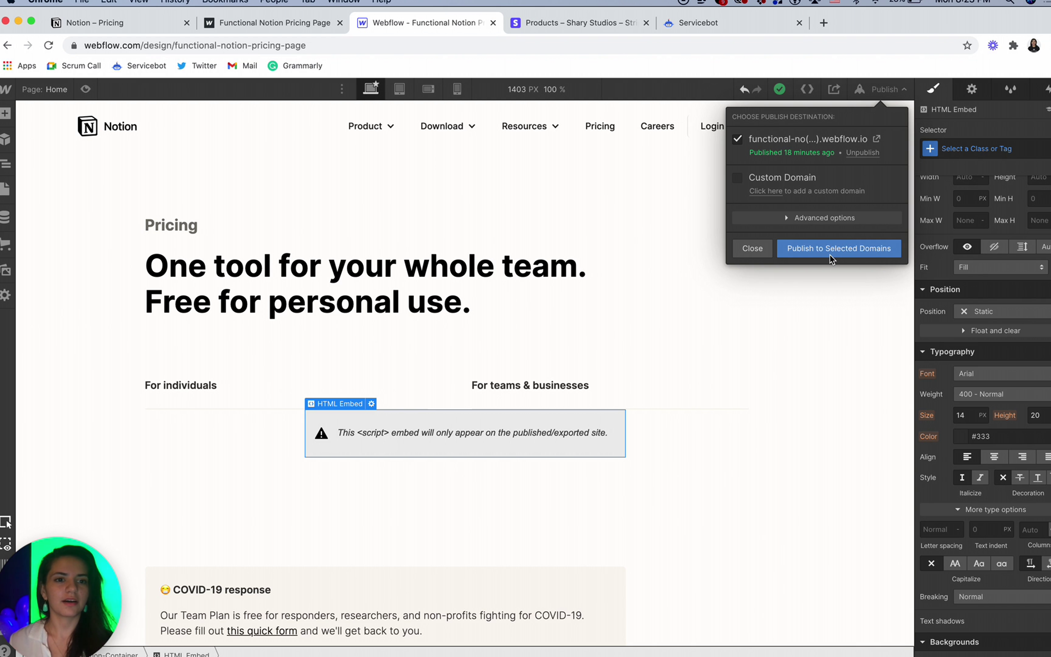
# - Publish the site to its webflow.io domain and open the live page to review its plan cards and comparison table
pyautogui.click(830, 254)
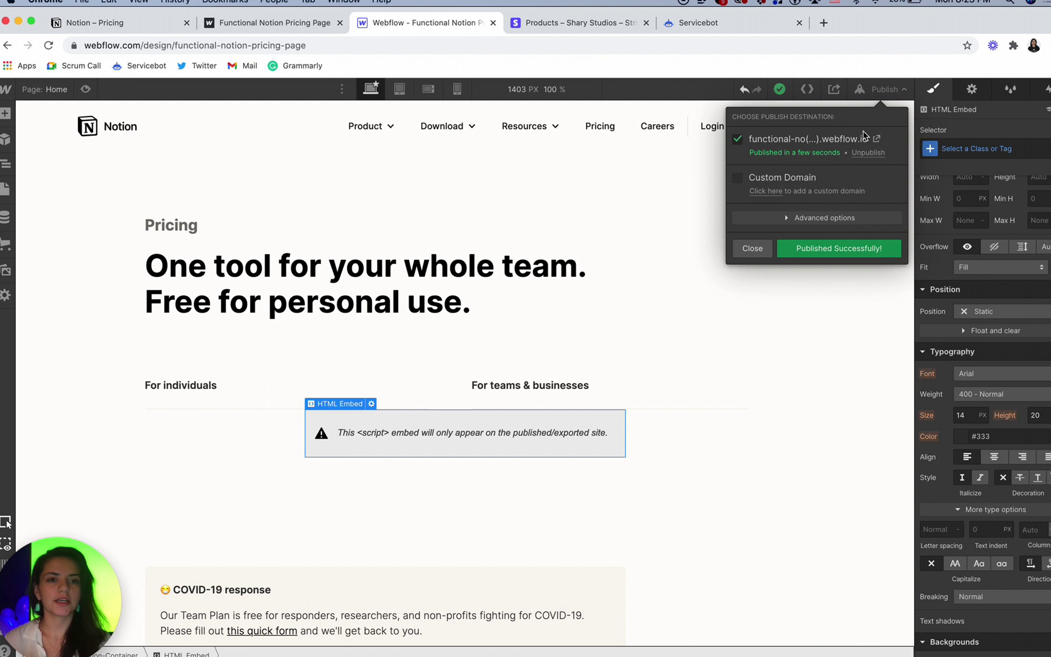
pyautogui.click(876, 139)
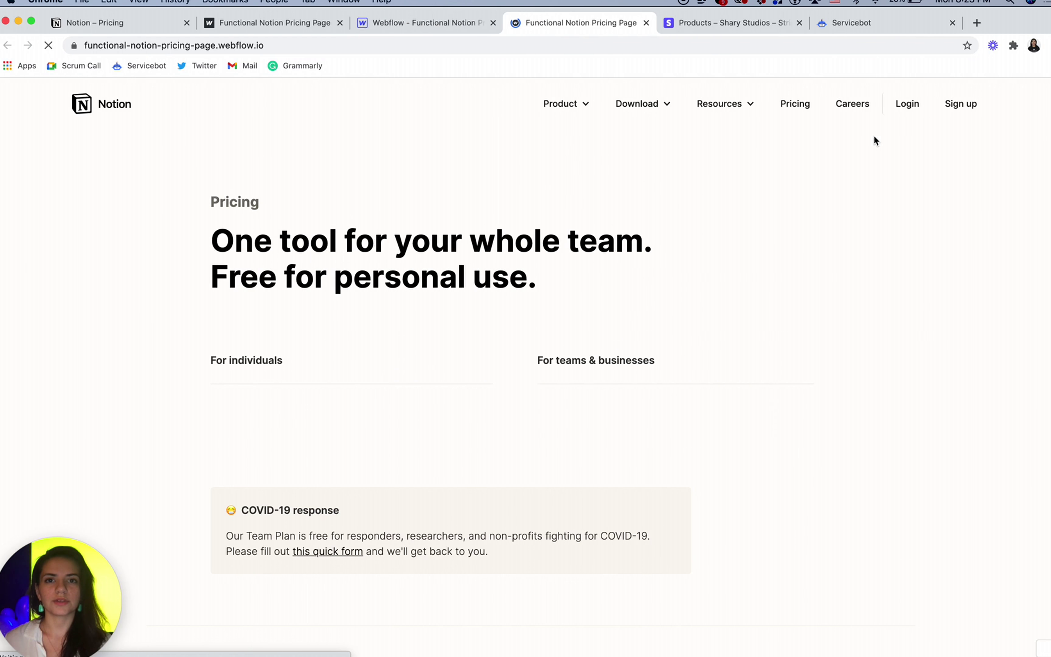
pyautogui.scroll(-15, 512, 282)
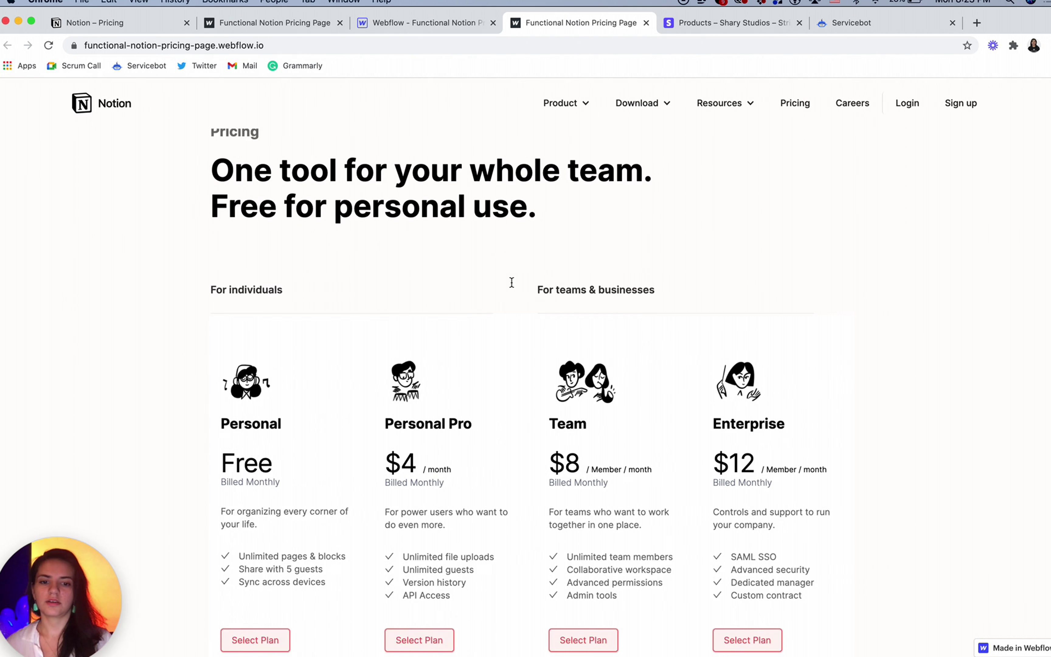
pyautogui.scroll(-10, 494, 307)
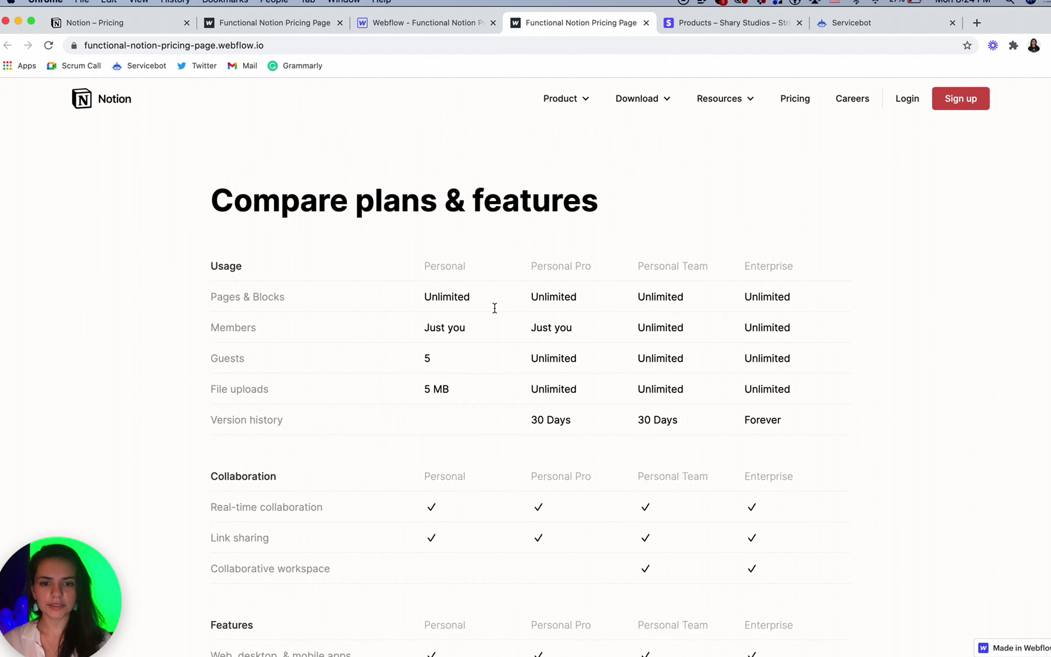
pyautogui.scroll(20, 494, 307)
pyautogui.scroll(-3, 497, 368)
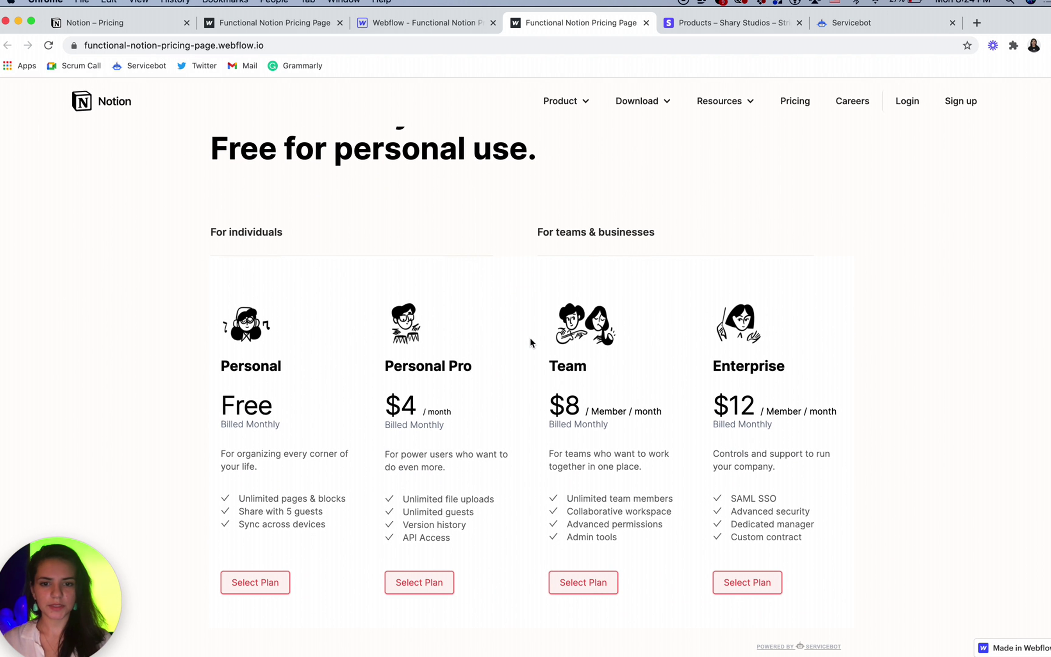
# - Inspect the live pricing table in the developer tools to check its narrow responsive layout, and close the tools
pyautogui.rightClick(530, 337)
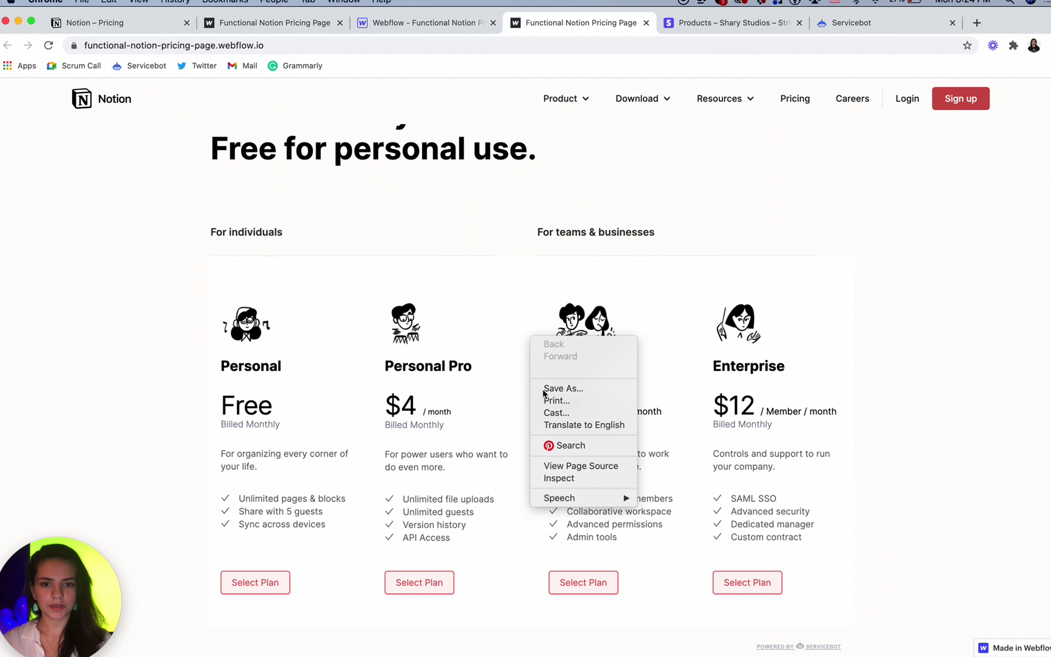
pyautogui.click(551, 478)
pyautogui.scroll(-15, 551, 483)
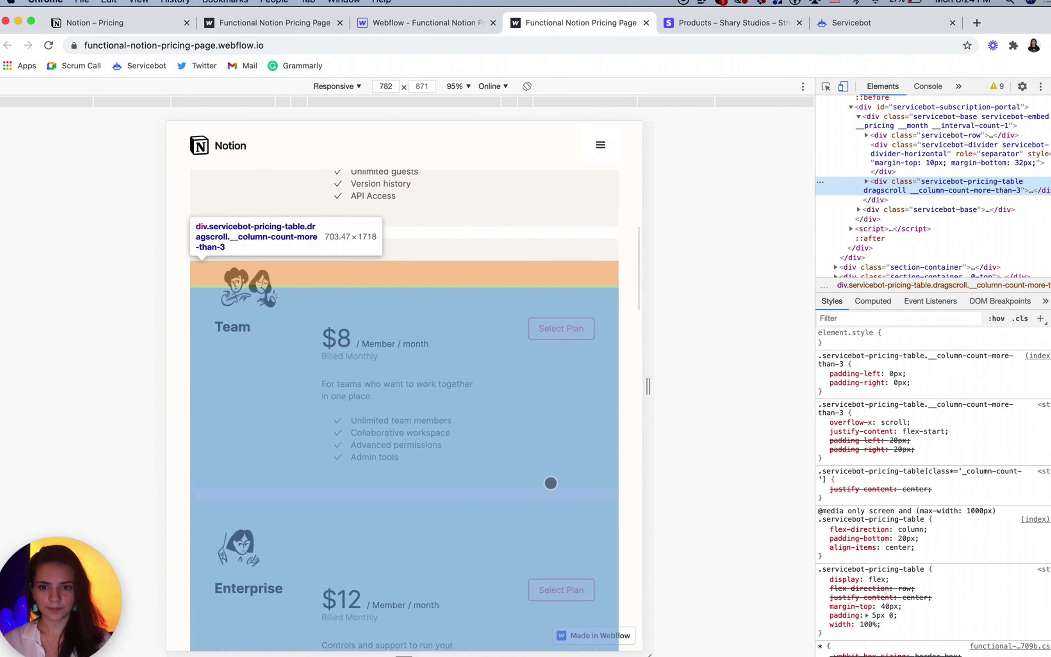
pyautogui.press('super+alt+i')
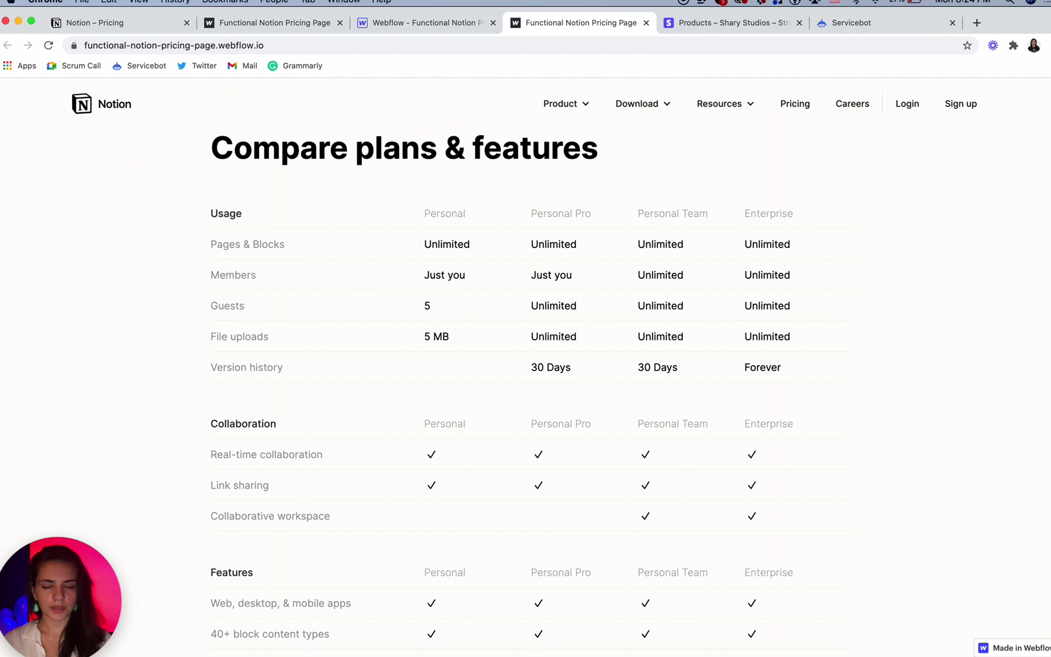
# - Select the Team plan on the live page and set its quantity to 2 members
pyautogui.scroll(10, 867, 231)
pyautogui.scroll(3, 867, 226)
pyautogui.scroll(-6, 866, 227)
pyautogui.scroll(3, 867, 227)
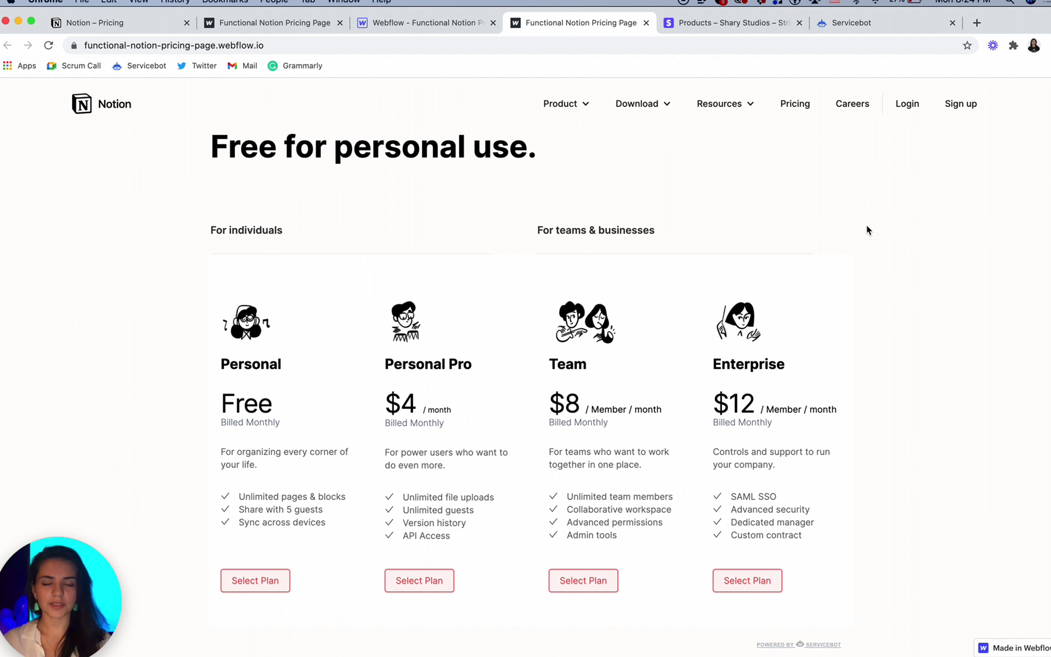
pyautogui.scroll(1, 652, 481)
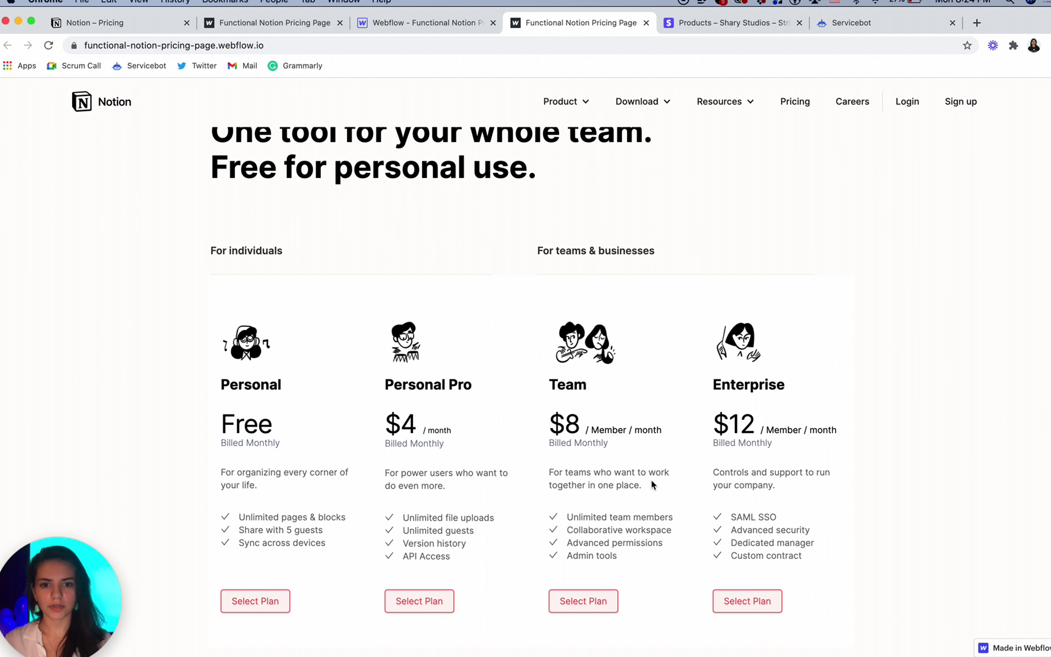
pyautogui.click(599, 601)
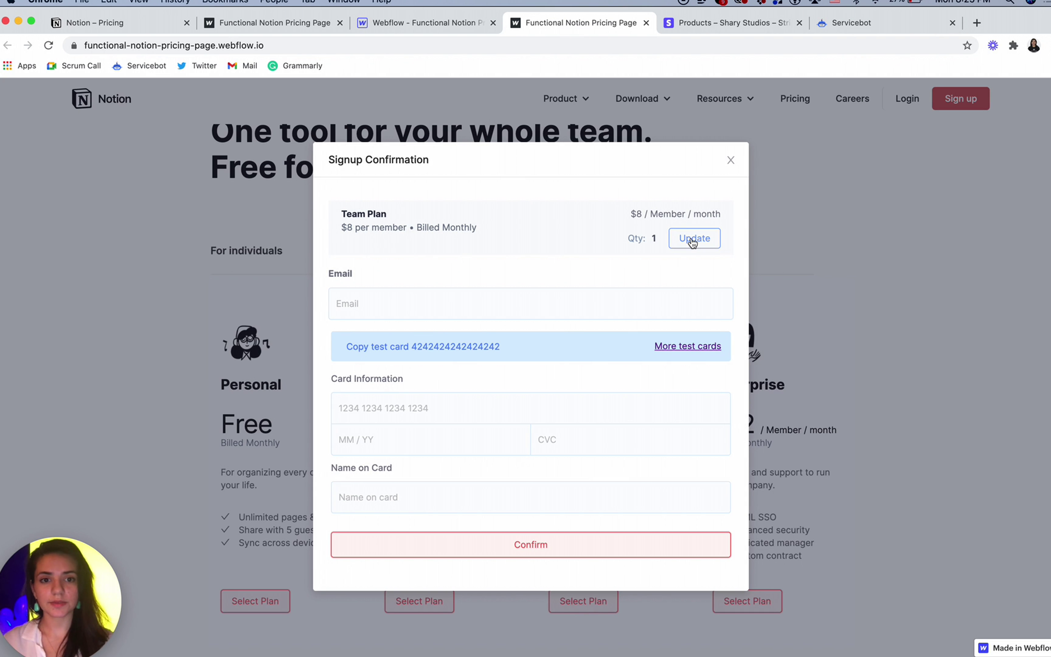
pyautogui.click(693, 242)
pyautogui.click(625, 254)
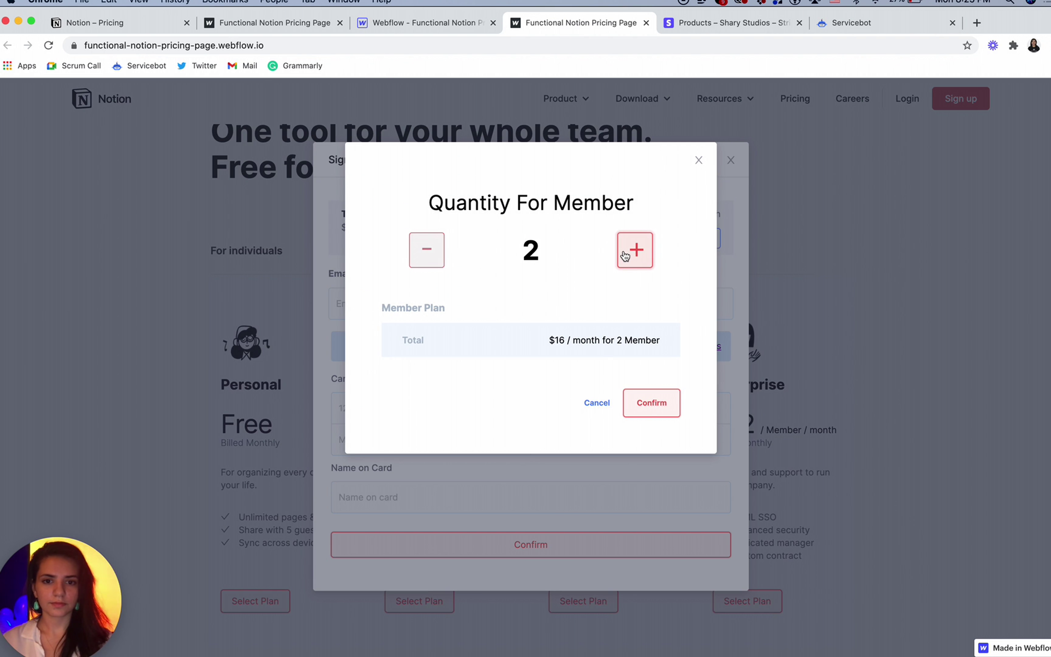
pyautogui.click(648, 415)
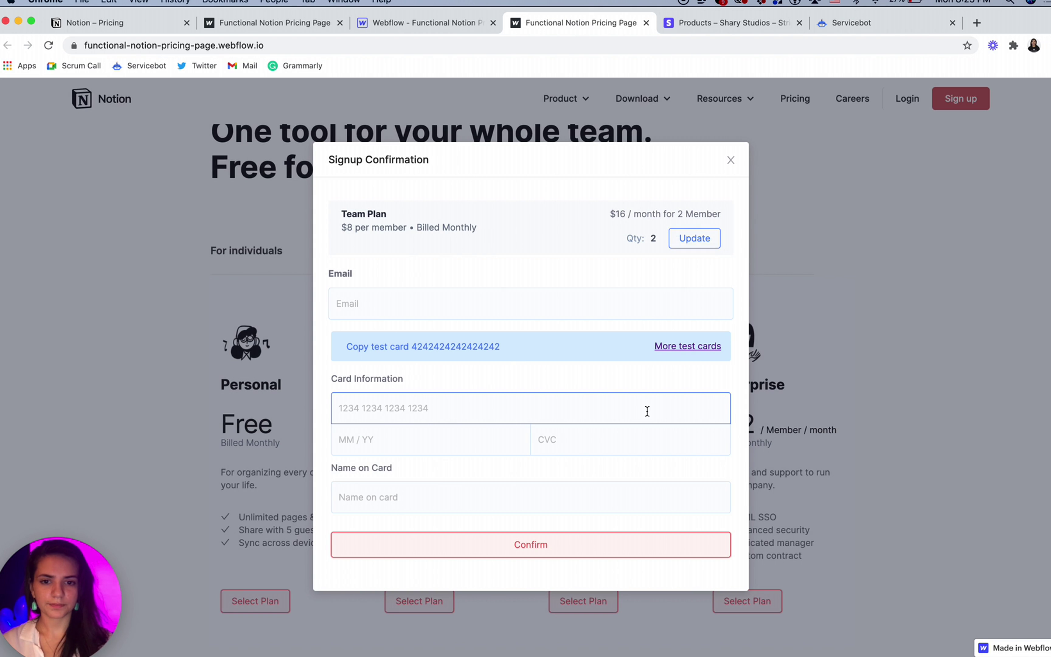
# - Fill in the signup form's email, test card details and name on card, and confirm the Team subscription
pyautogui.click(471, 303)
pyautogui.click(498, 473)
pyautogui.click(527, 543)
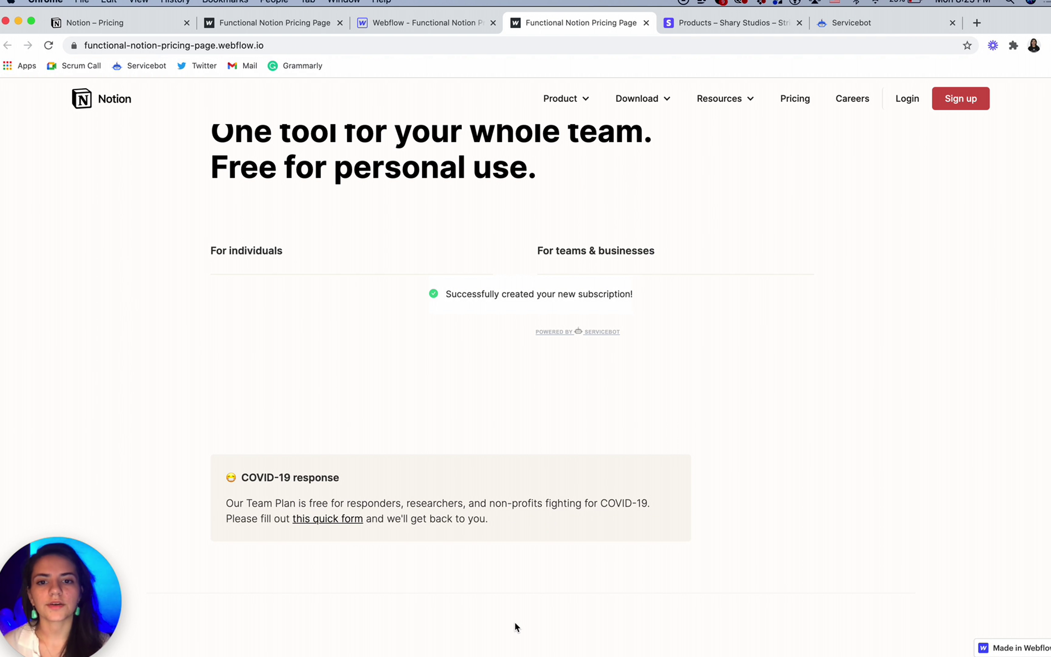
# - Switch to Stripe's customer list, open the newly subscribed customer and examine their subscription, payments, invoices and recent activity
pyautogui.click(700, 24)
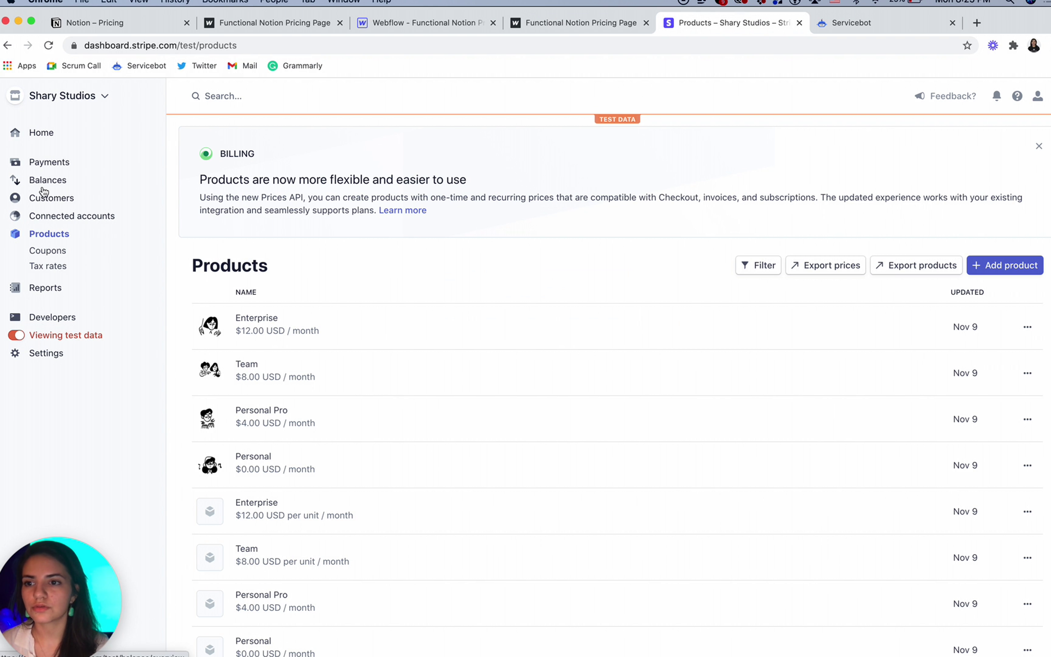
pyautogui.click(45, 204)
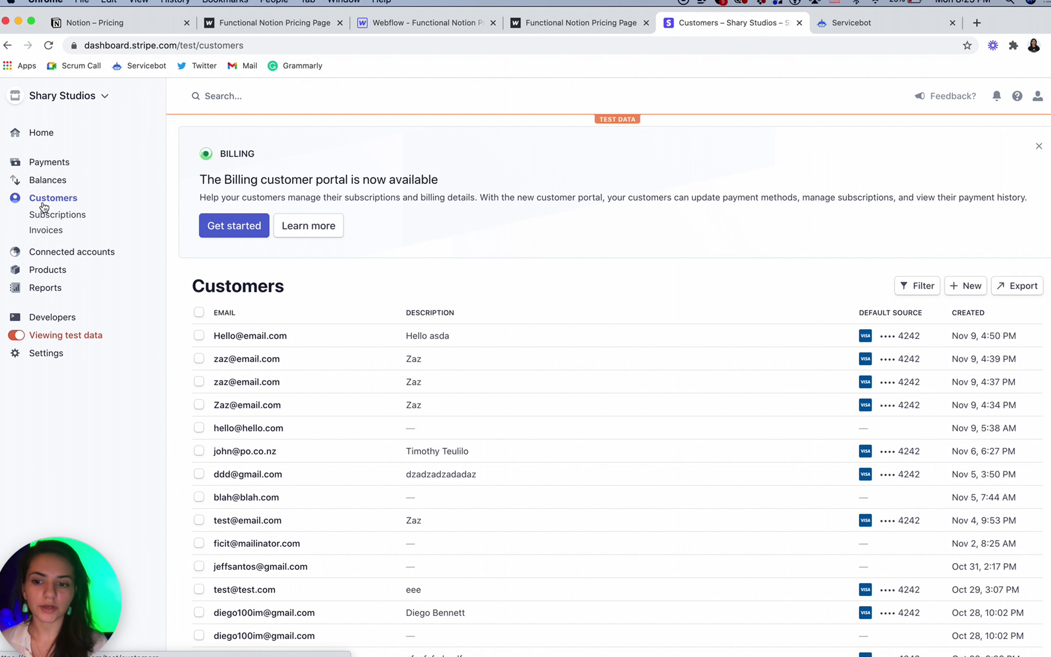
pyautogui.click(404, 343)
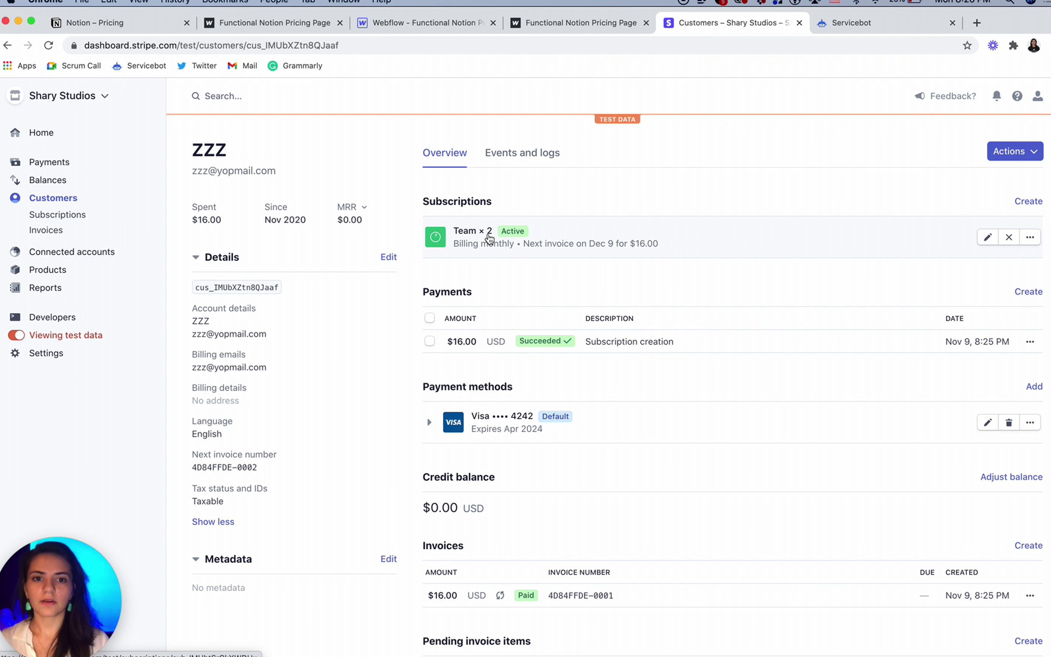
pyautogui.scroll(-3, 541, 326)
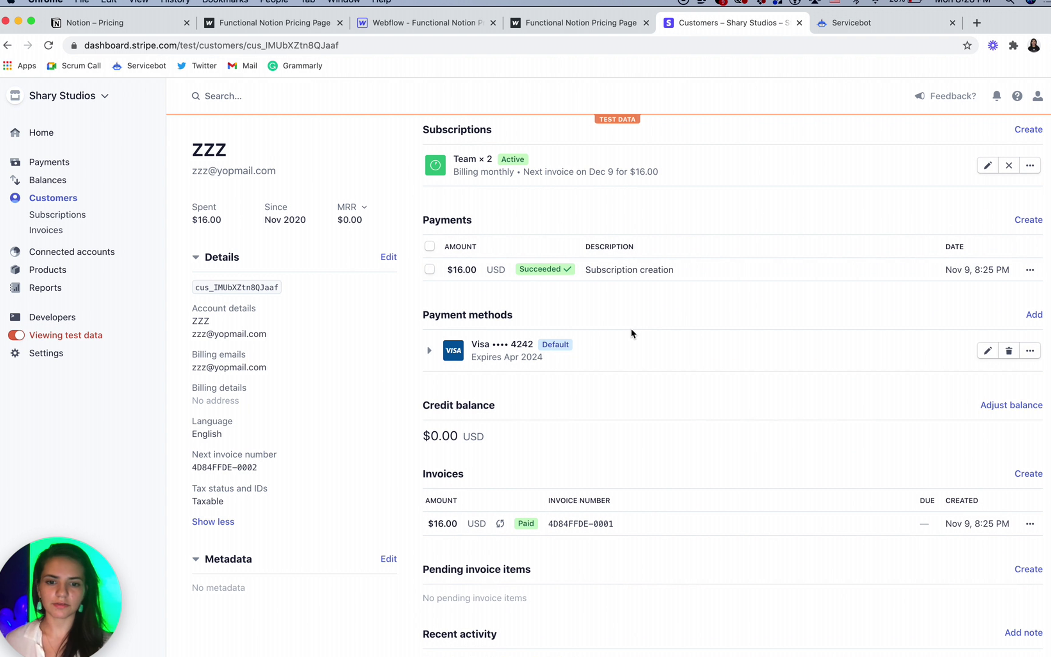
pyautogui.scroll(-4, 632, 332)
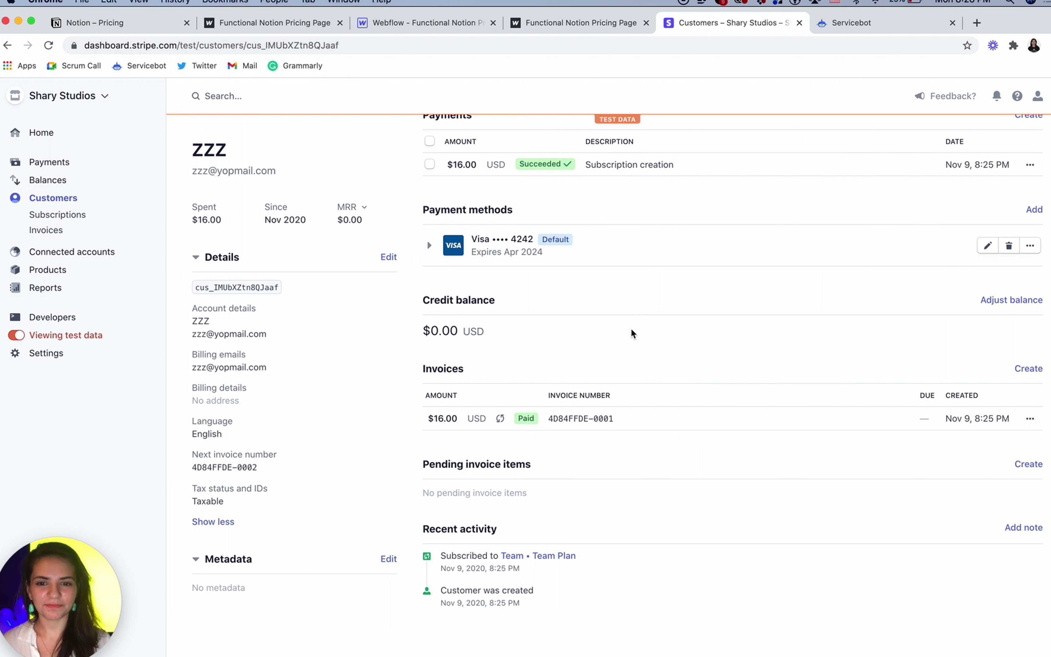
pyautogui.scroll(6, 631, 331)
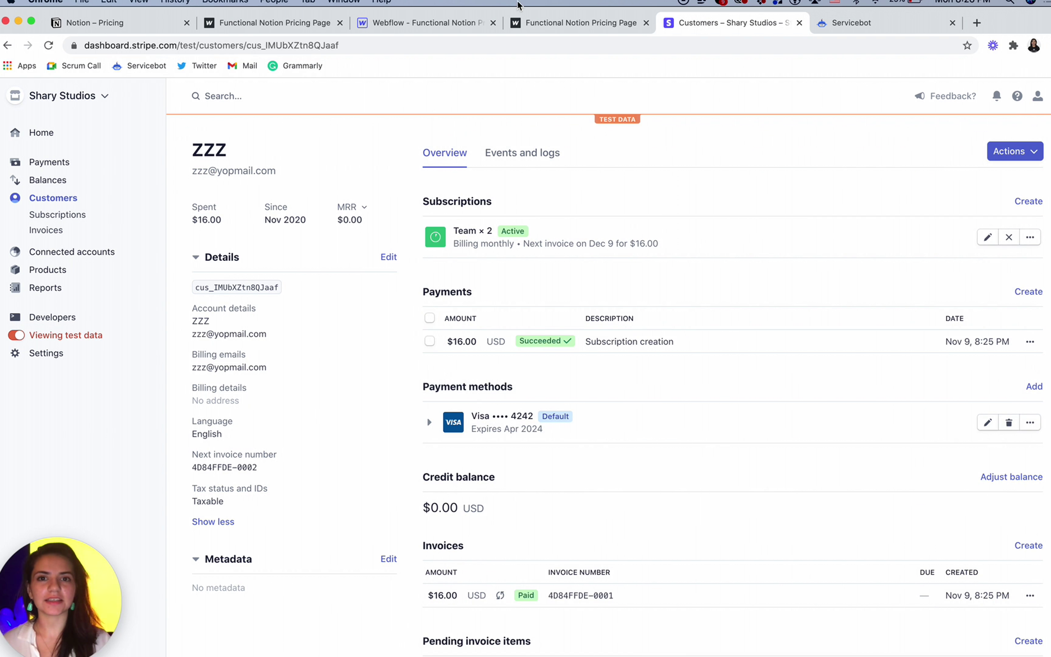
# - Return to the published pricing page and look over the heading and the four plan cards
pyautogui.click(535, 22)
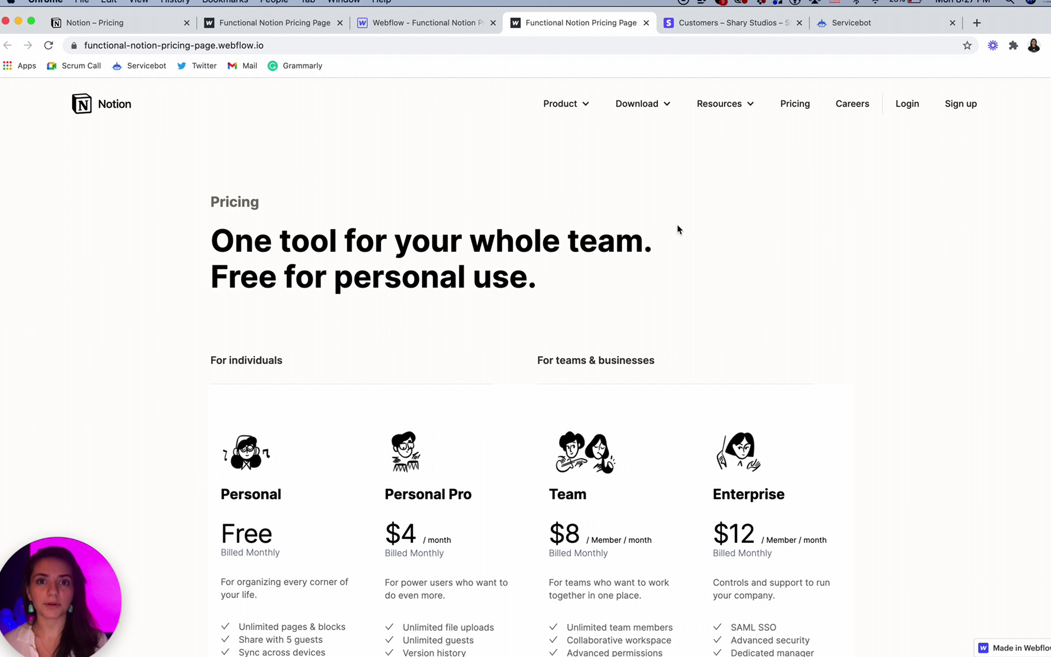
pyautogui.scroll(-3, 692, 268)
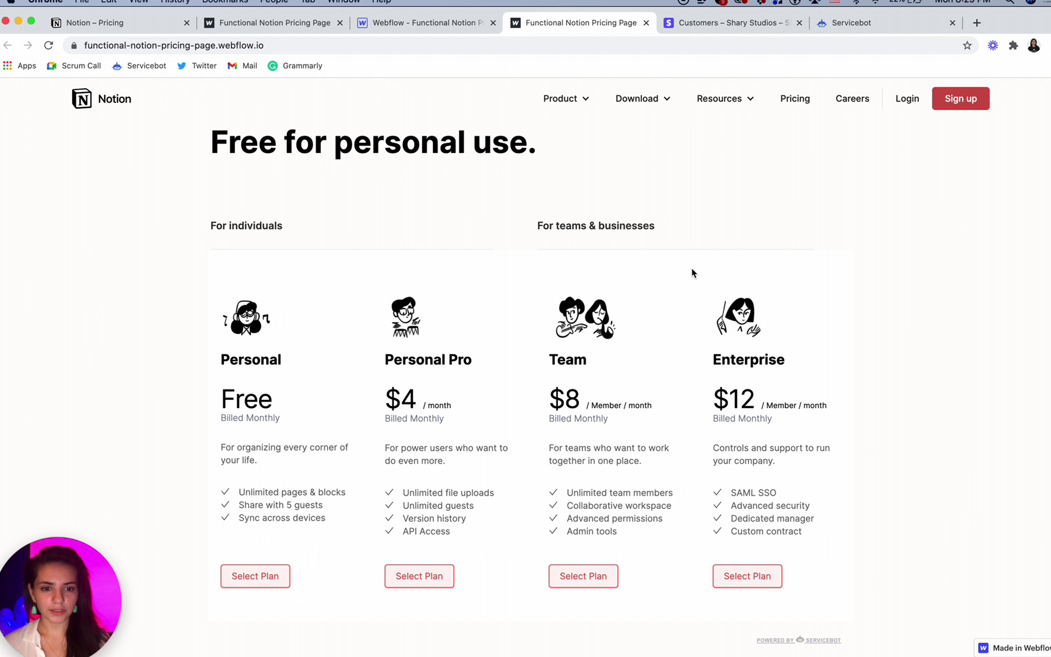
pyautogui.scroll(3, 692, 272)
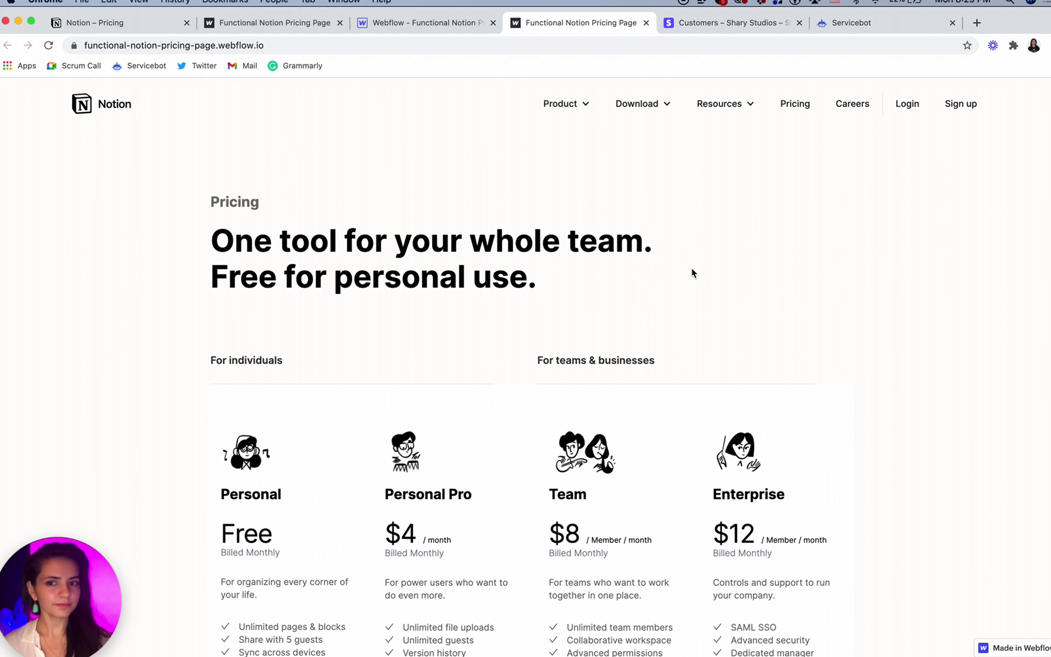